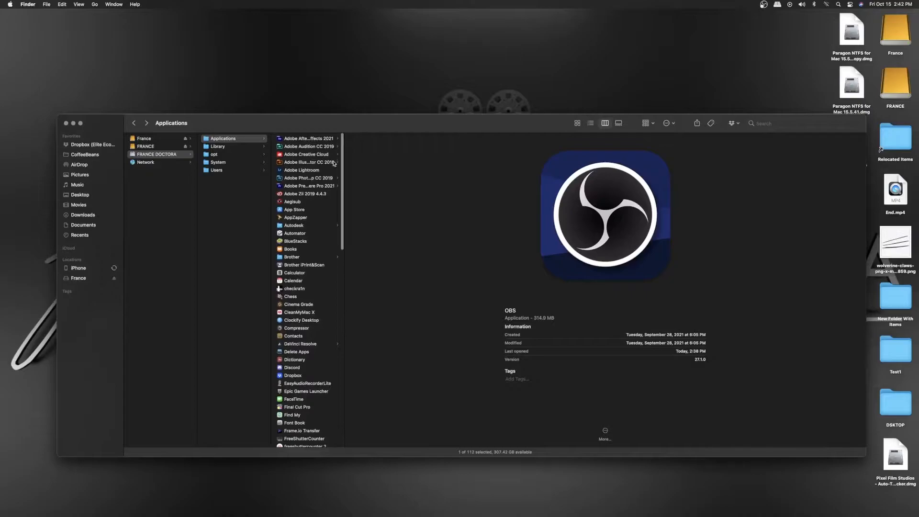
# Locate the Adobe Premiere Pro 2021 application in the Applications folder.
pyautogui.click(424, 140)
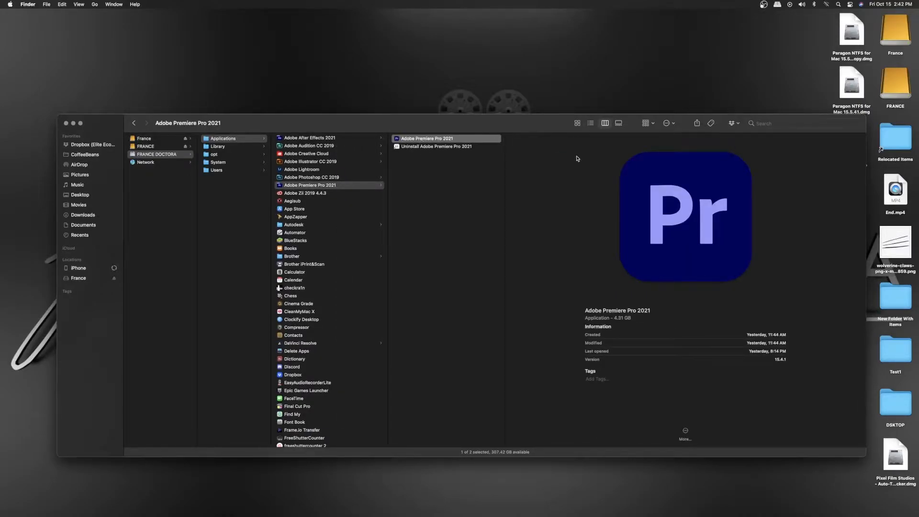
pyautogui.moveTo(504, 185); pyautogui.dragTo(480, 188)
pyautogui.click(396, 252)
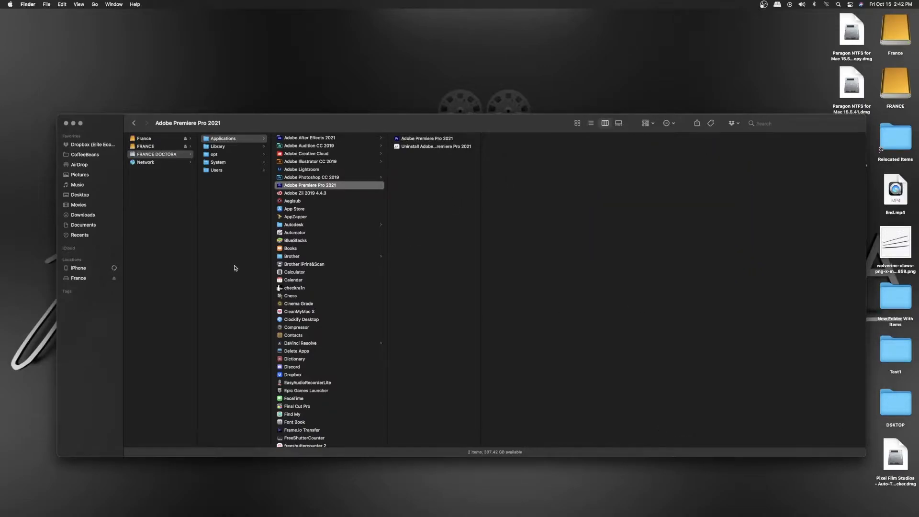
pyautogui.click(209, 262)
pyautogui.click(209, 248)
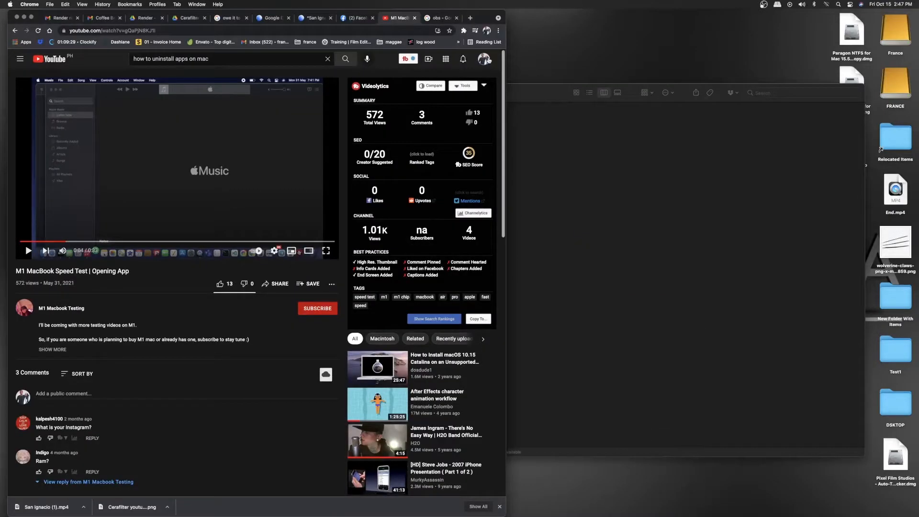
# Switch to the YouTube page in Chrome, open the signed-in account's own channel and check its subscriber count.
pyautogui.click(483, 59)
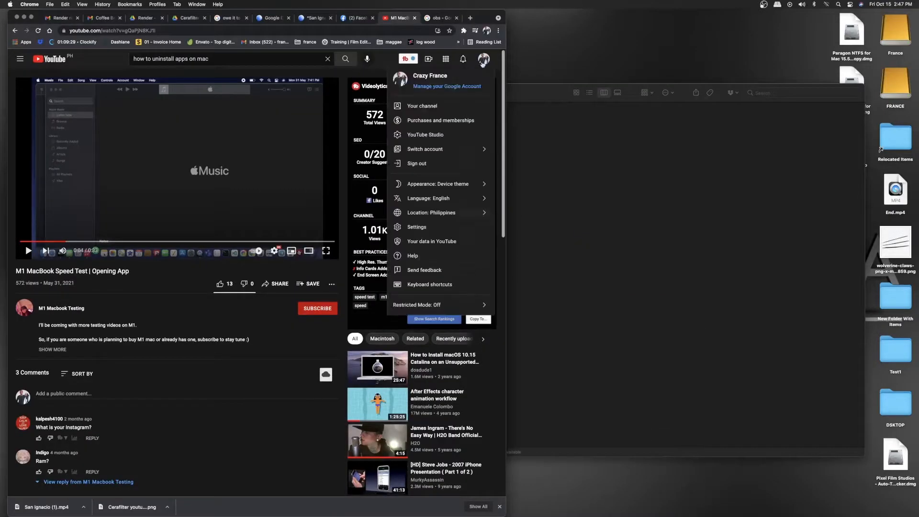
pyautogui.click(422, 106)
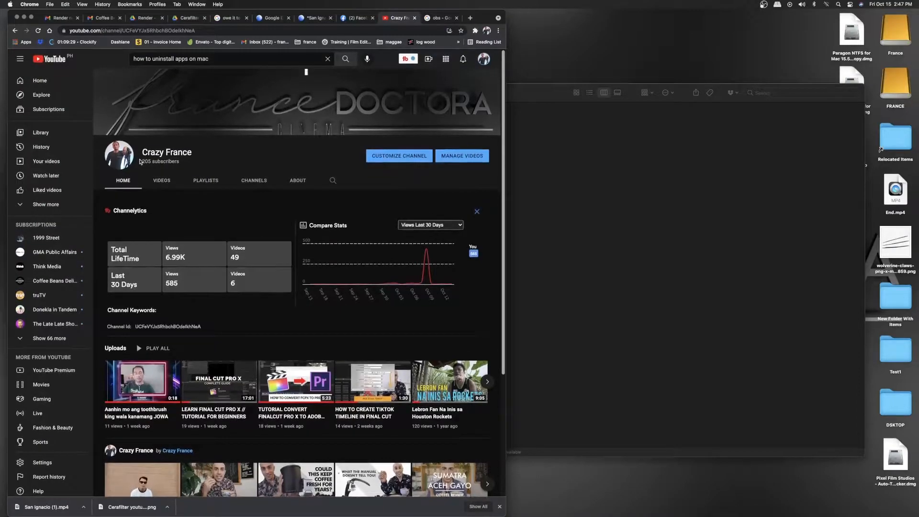
pyautogui.moveTo(143, 162); pyautogui.dragTo(196, 162)
pyautogui.click(217, 166)
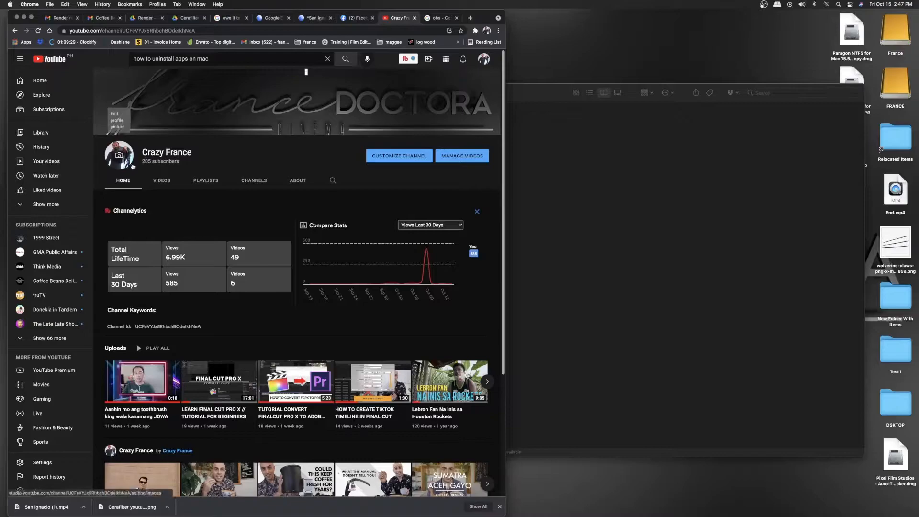
pyautogui.moveTo(142, 162); pyautogui.dragTo(193, 163)
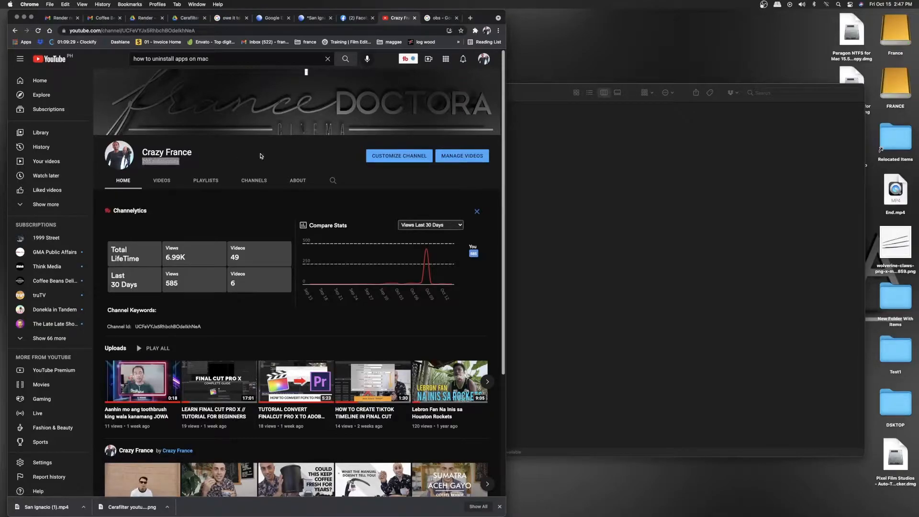
pyautogui.click(261, 153)
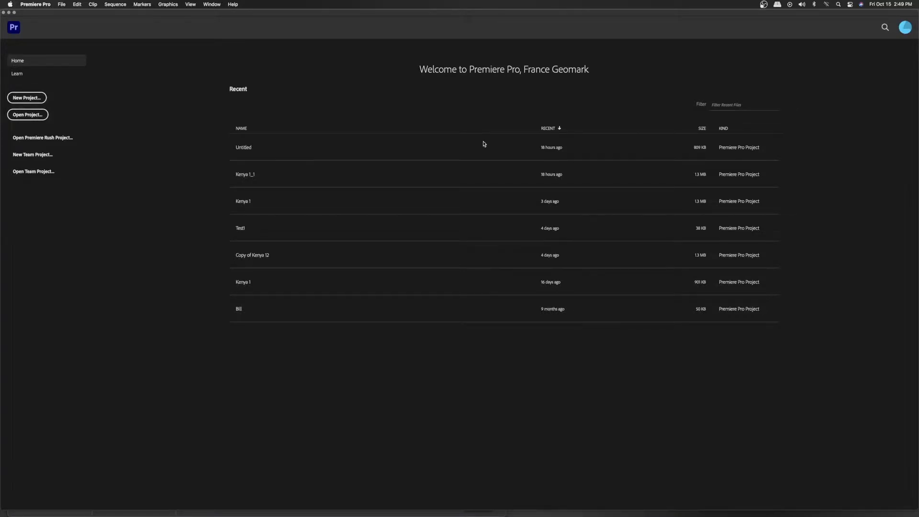
# Switch to Premiere Pro and start a new project named "premiere tutorial".
pyautogui.click(37, 103)
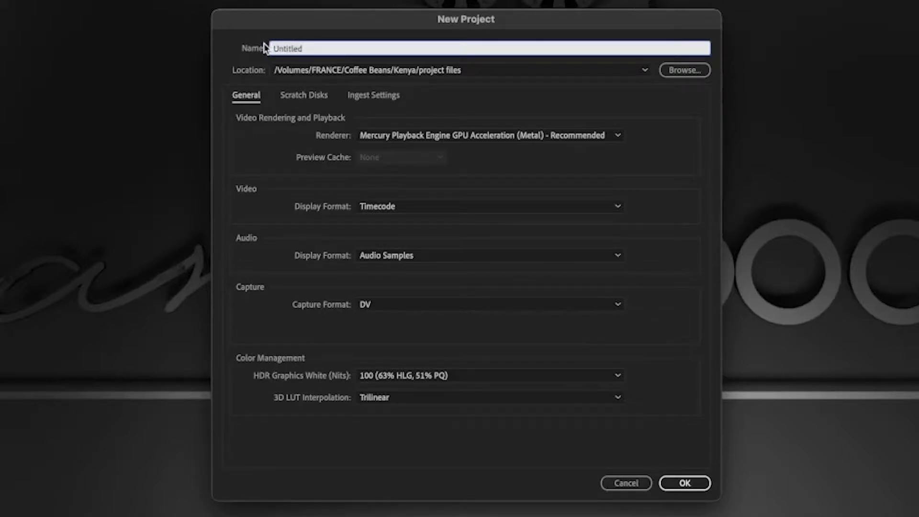
pyautogui.write('premiere tutorial')
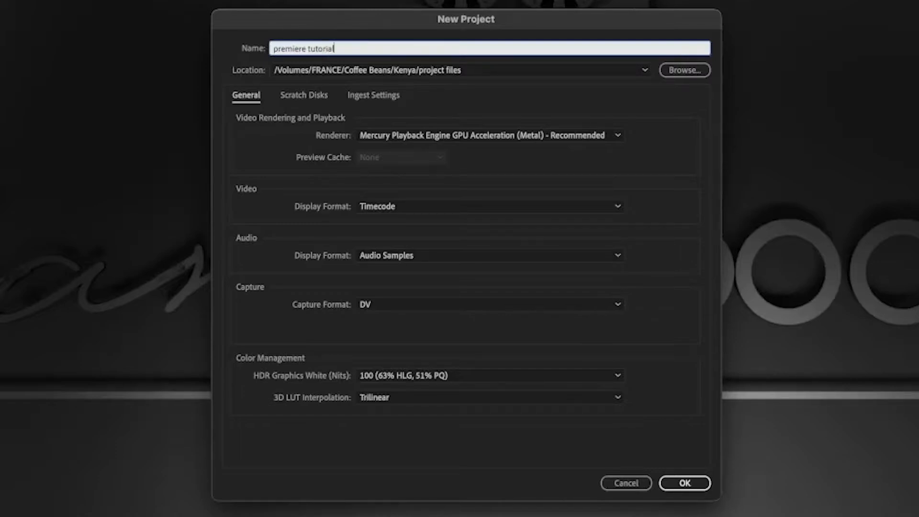
pyautogui.click(241, 33)
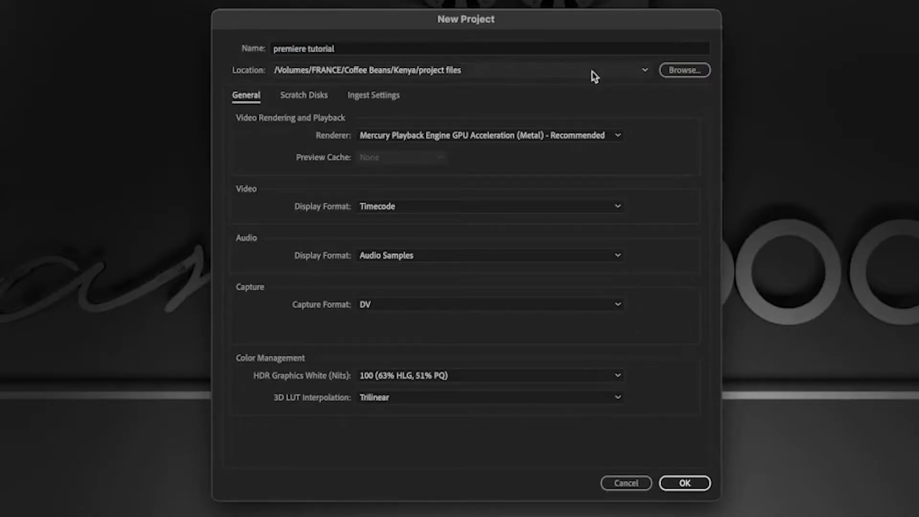
# Create a folder named "premiere tutorial" inside Movies and choose it as the project's location.
pyautogui.click(671, 71)
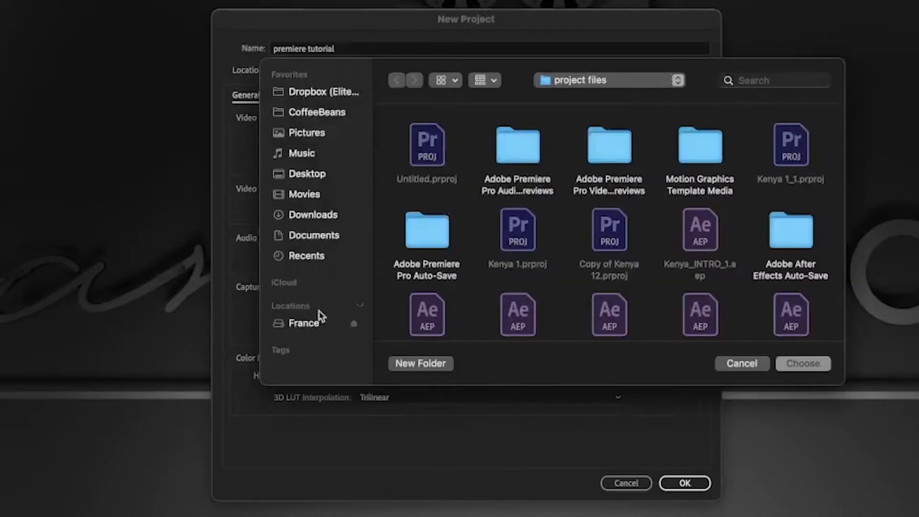
pyautogui.click(337, 194)
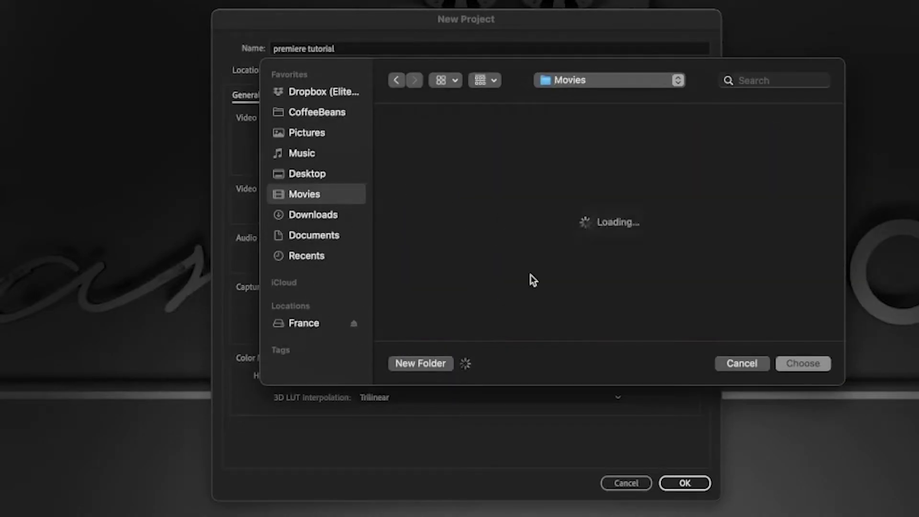
pyautogui.press('super+shift+n')
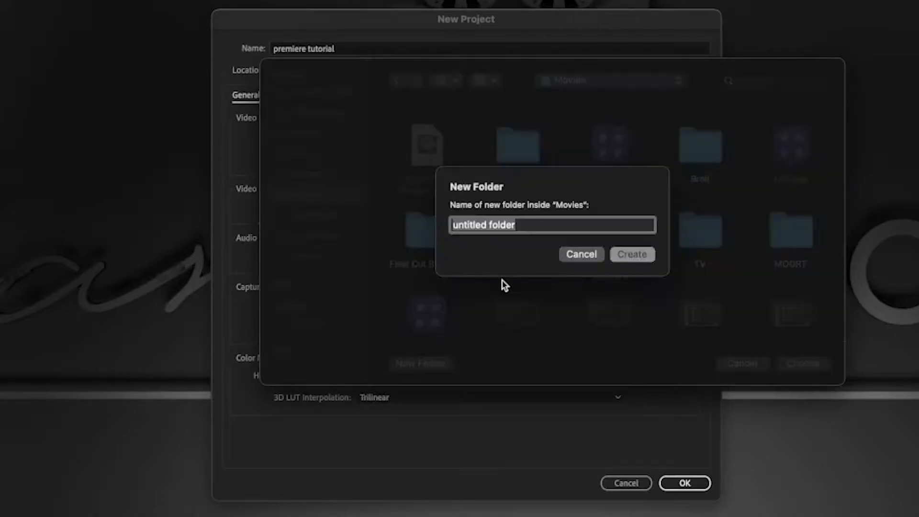
pyautogui.write('premiere tutor')
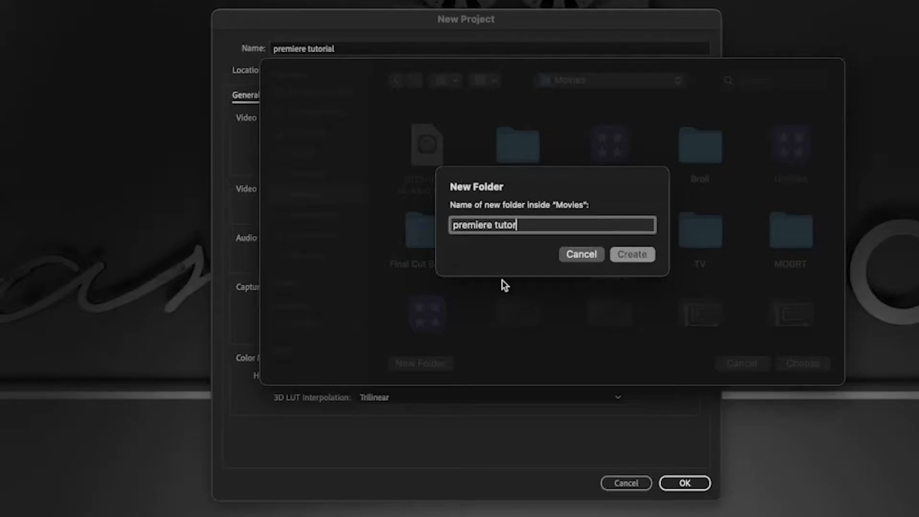
pyautogui.write('ial')
pyautogui.click(647, 257)
pyautogui.click(637, 257)
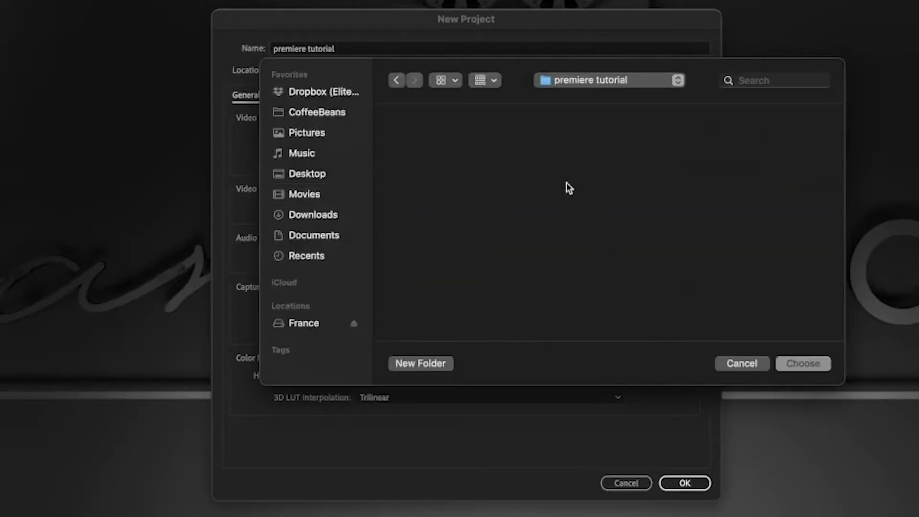
pyautogui.click(813, 364)
# Create the project with all scratch disks kept as Same as Project, and switch to the Assembly workspace.
pyautogui.hotkey('ctrl', 'Tab')
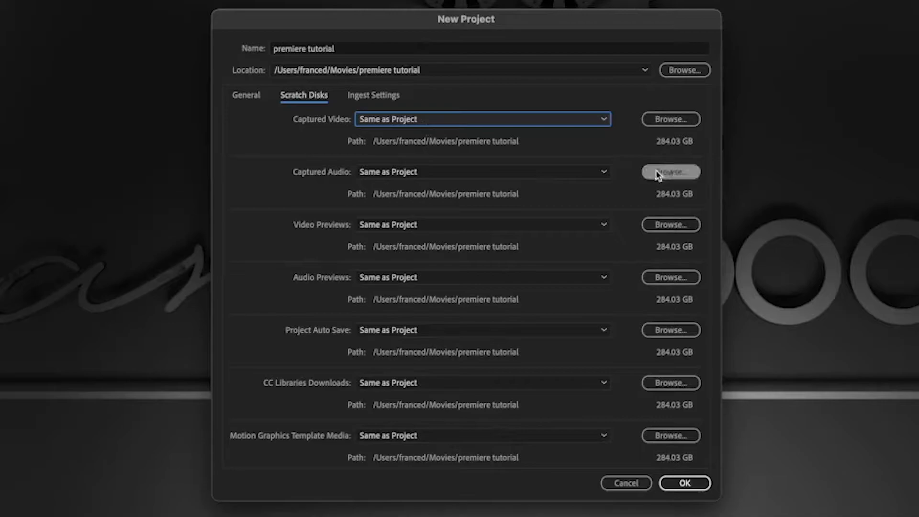
pyautogui.click(685, 483)
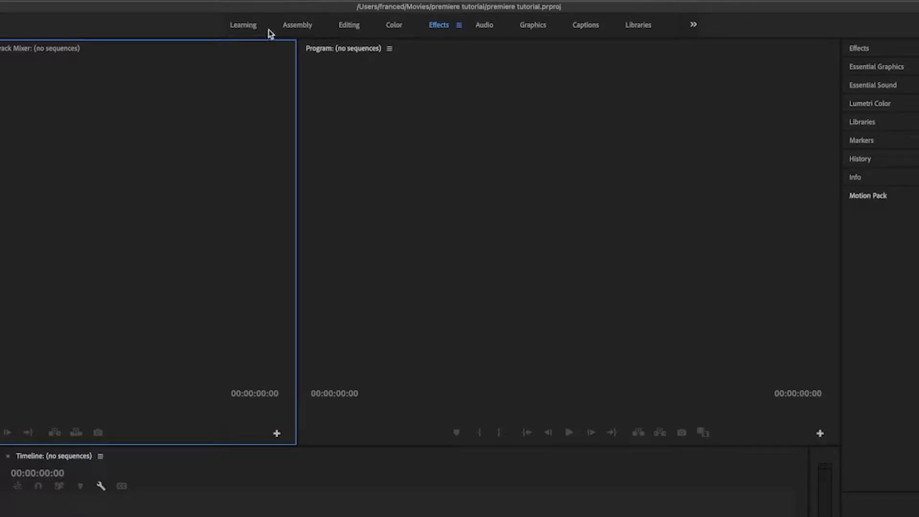
pyautogui.click(300, 26)
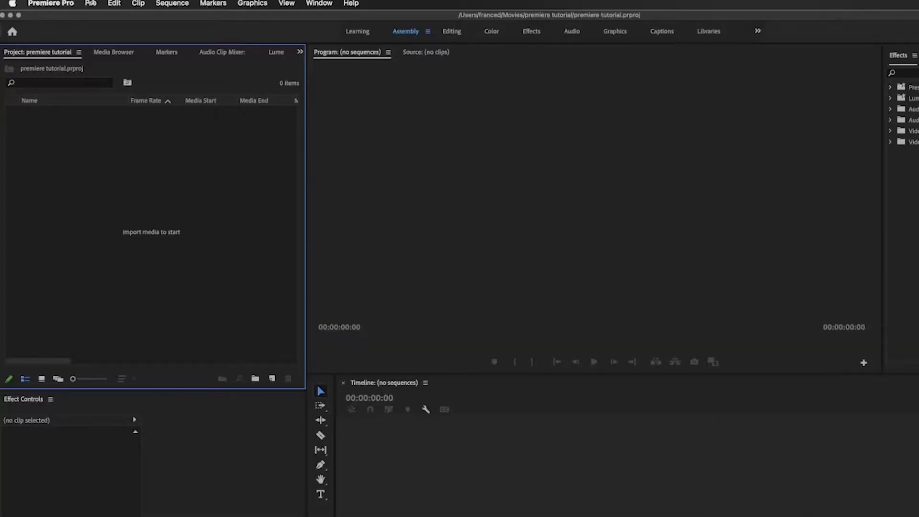
# Import the clips "ManWalkingEdgeIn 2.mov" and "_car drive pack 2 B.mov" from the Broll folder into the project.
pyautogui.click(91, 4)
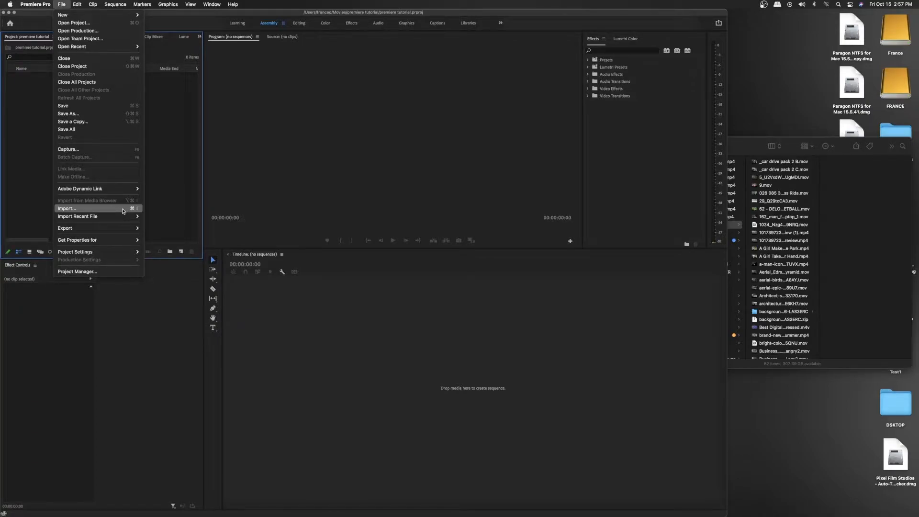
pyautogui.click(75, 209)
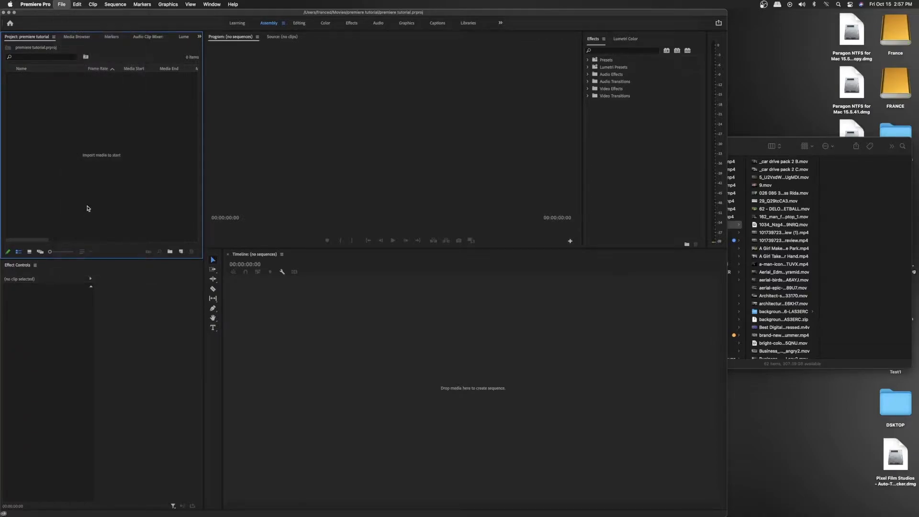
pyautogui.scroll(-5, 487, 211)
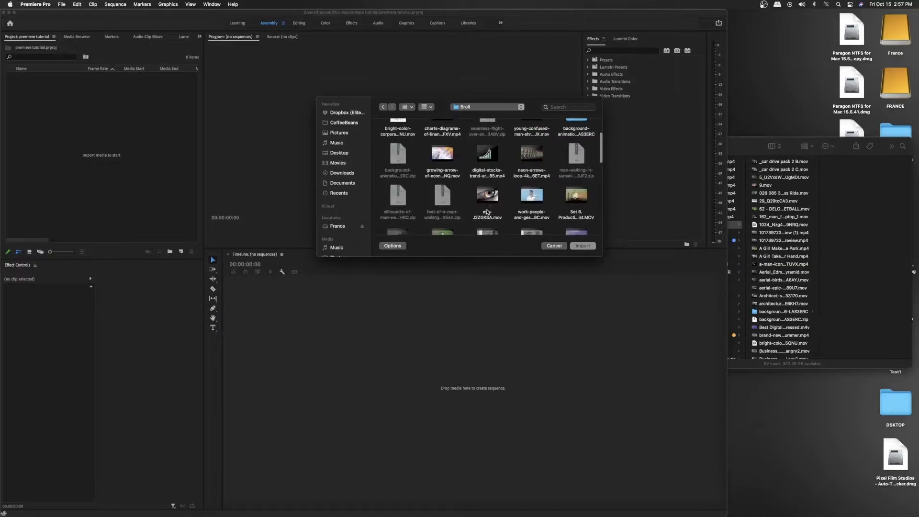
pyautogui.scroll(-10, 487, 212)
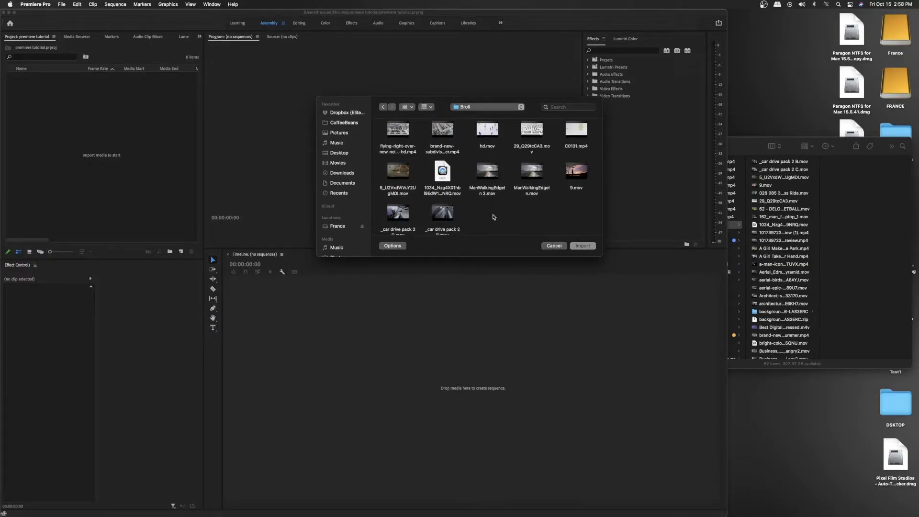
pyautogui.press('super+a')
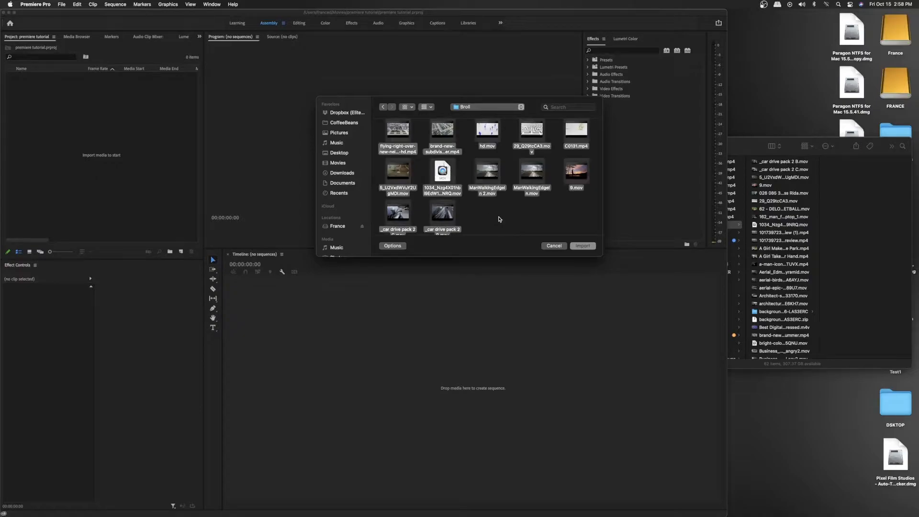
pyautogui.click(571, 224)
pyautogui.scroll(-2, 468, 201)
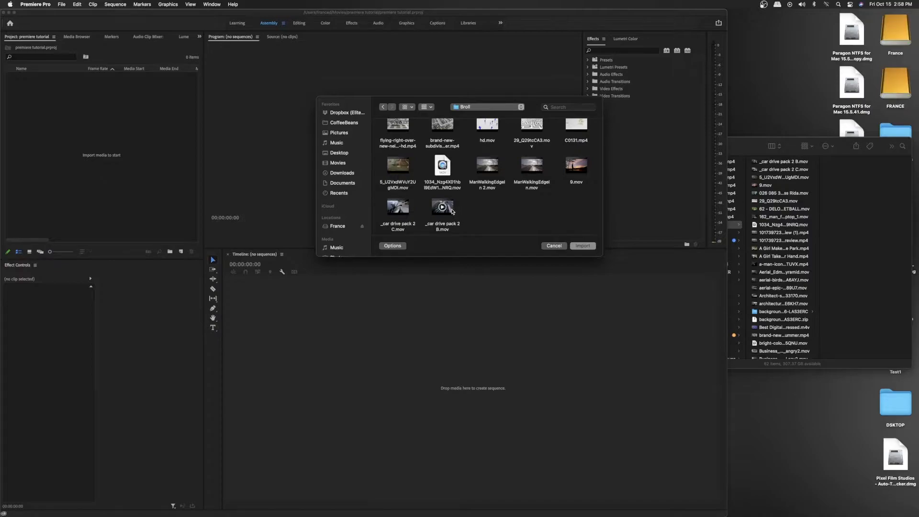
pyautogui.scroll(2, 503, 203)
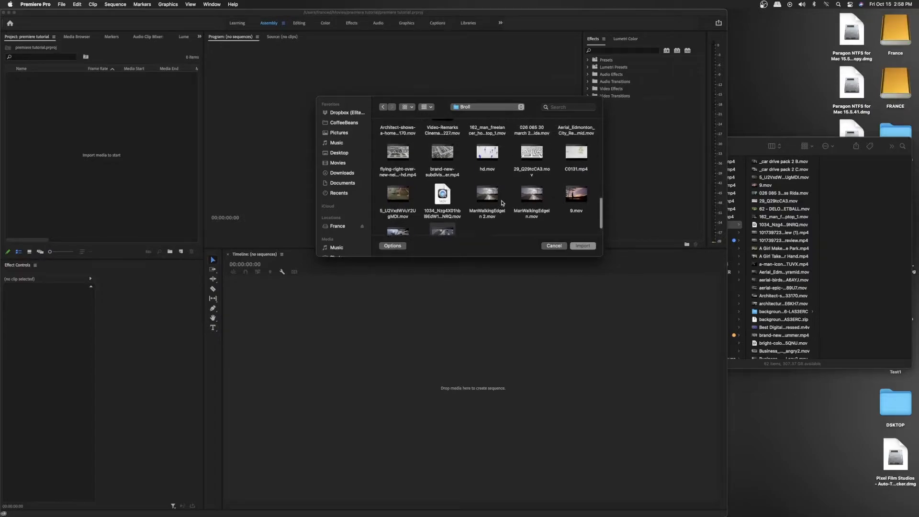
pyautogui.click(498, 198)
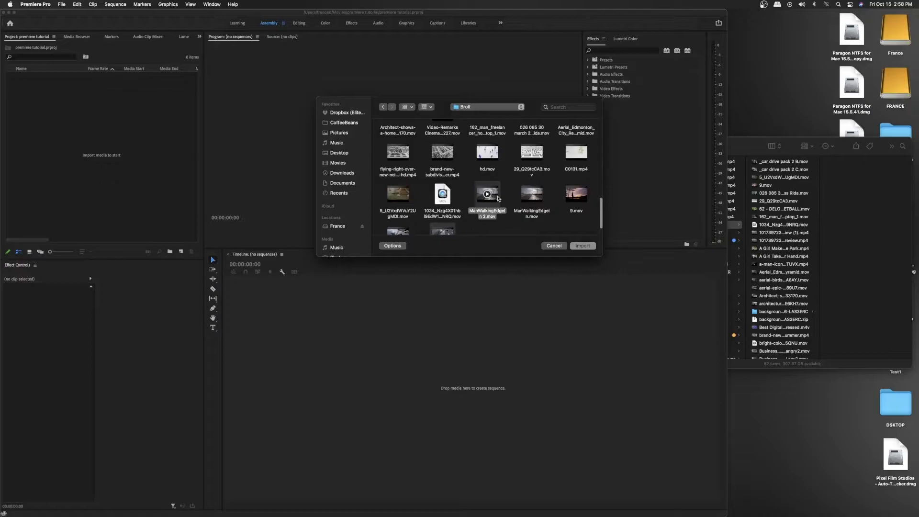
pyautogui.scroll(-1, 497, 222)
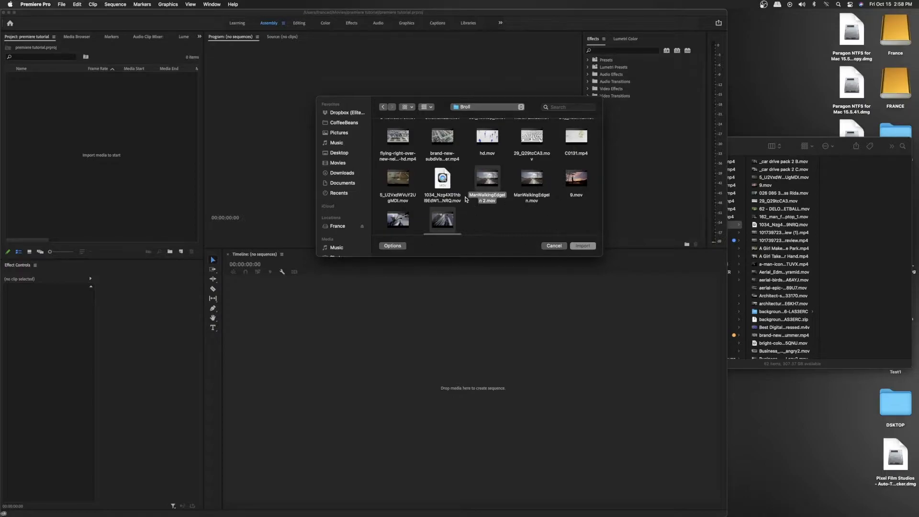
pyautogui.click(585, 247)
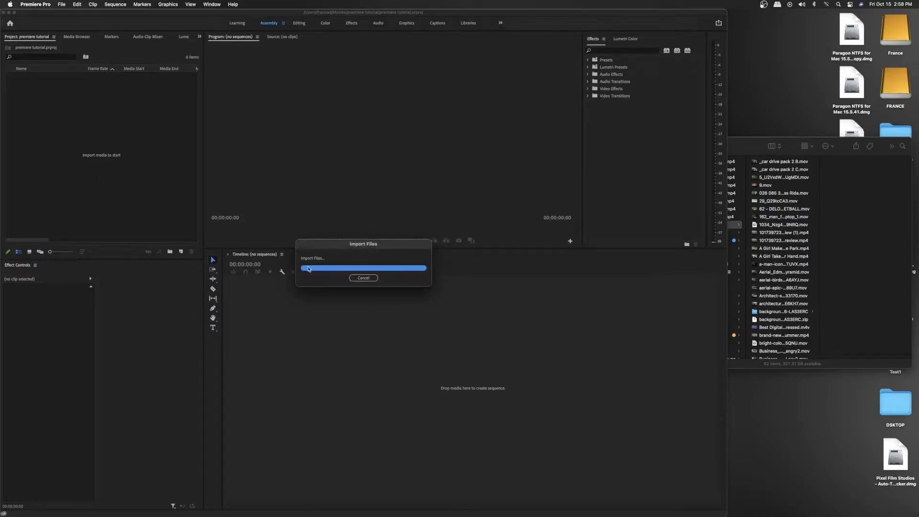
# Compare the imported clips in icon view and list view, and leave the project items displayed in icon view.
pyautogui.click(129, 178)
pyautogui.click(26, 78)
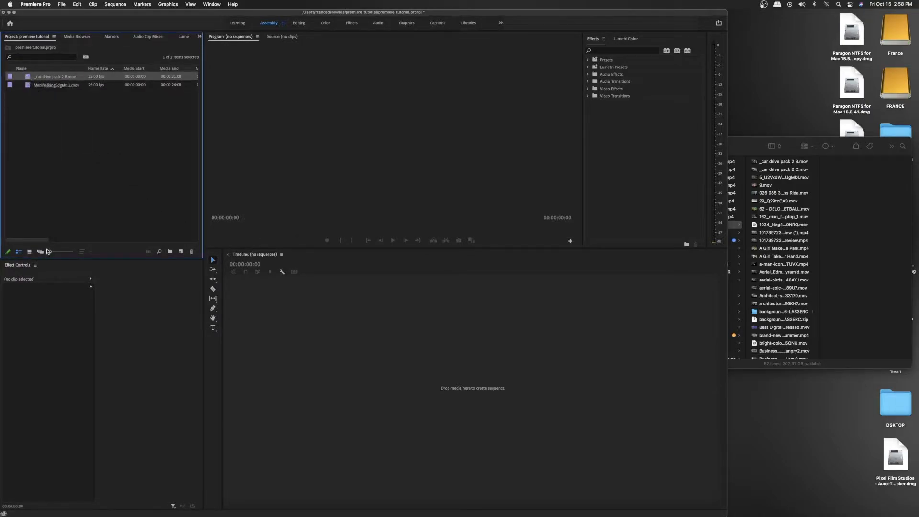
pyautogui.click(29, 253)
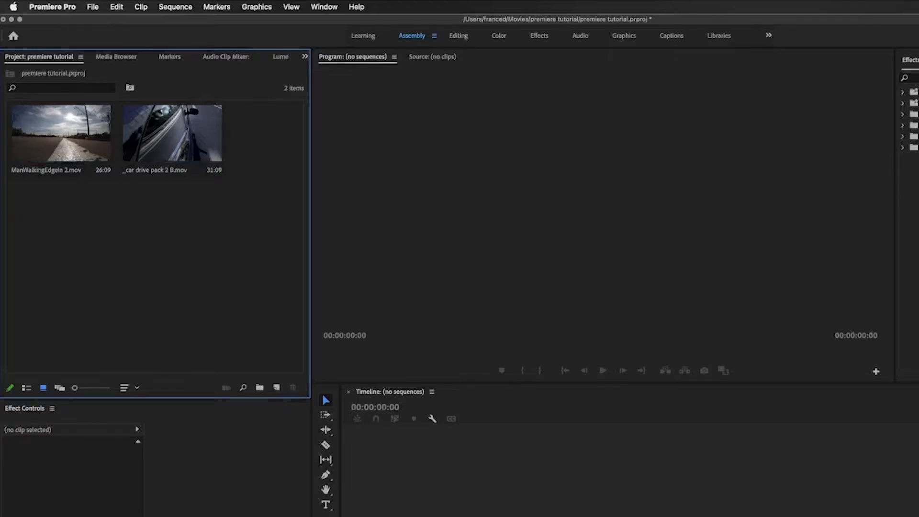
pyautogui.click(28, 389)
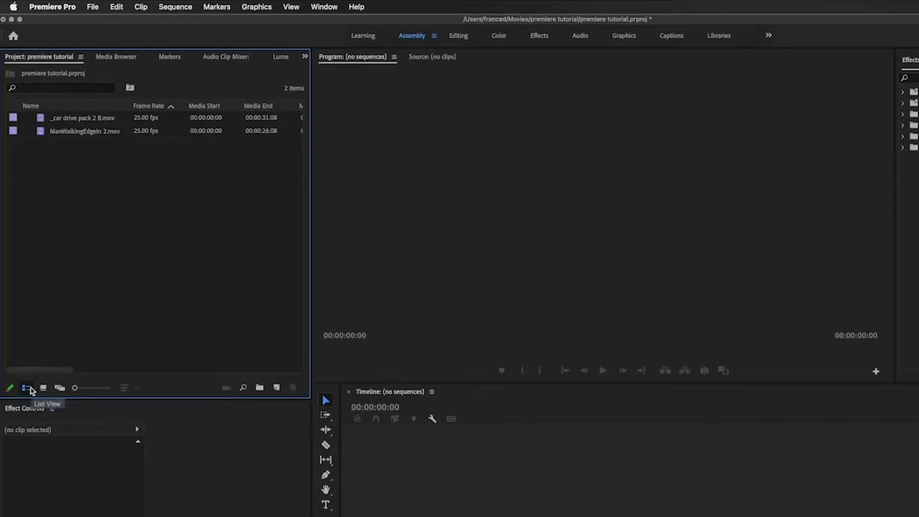
pyautogui.click(43, 388)
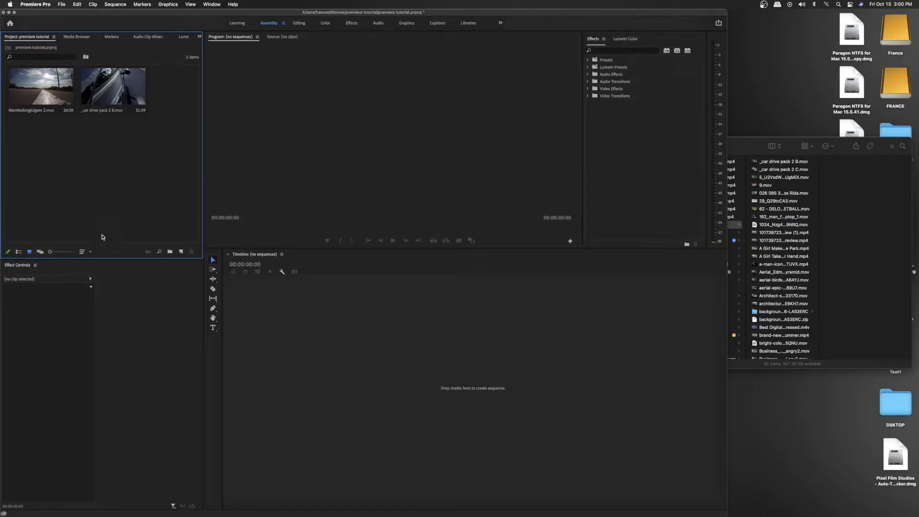
# Examine the new item types that can be added to the project, including Sequence, and dismiss the list.
pyautogui.click(181, 252)
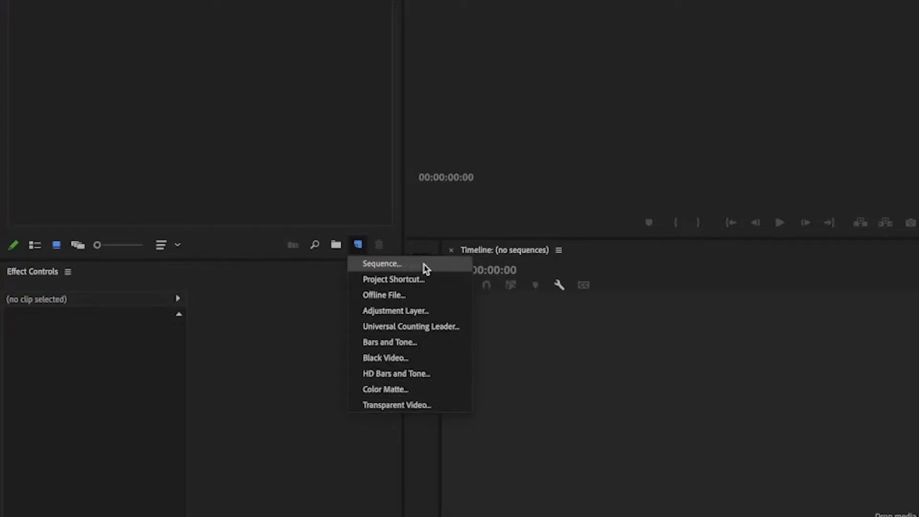
pyautogui.click(364, 211)
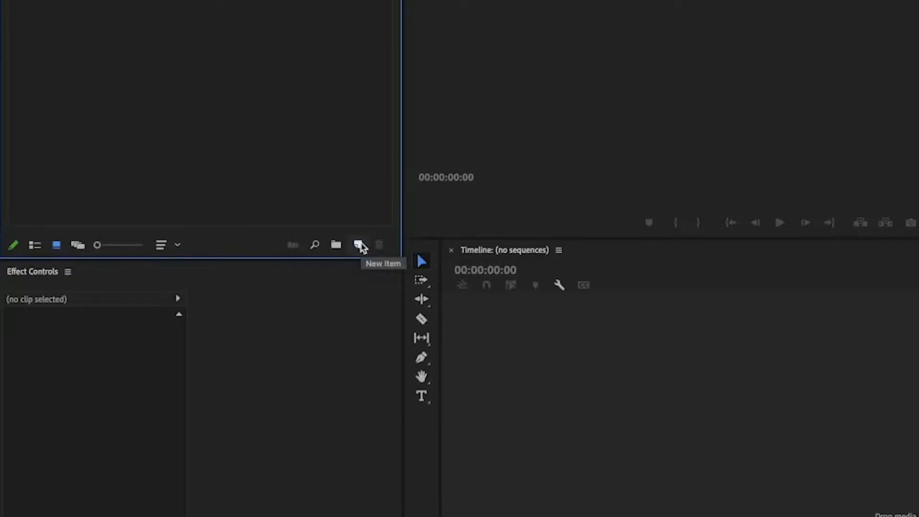
# Start a new sequence and choose the HDV 1080p30 preset.
pyautogui.click(359, 245)
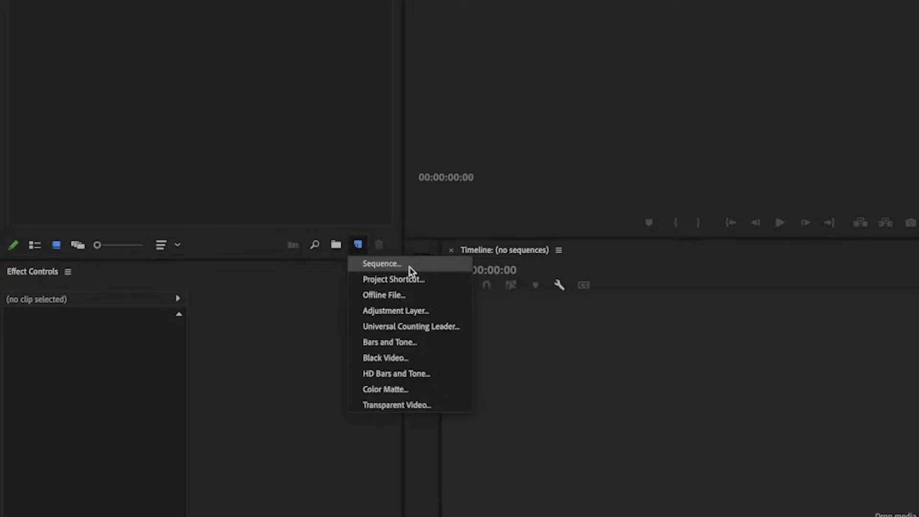
pyautogui.click(410, 266)
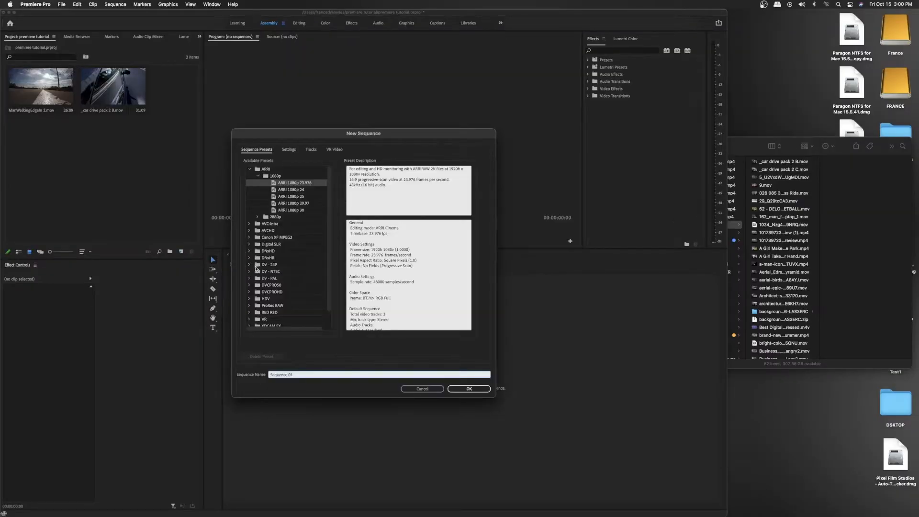
pyautogui.click(252, 170)
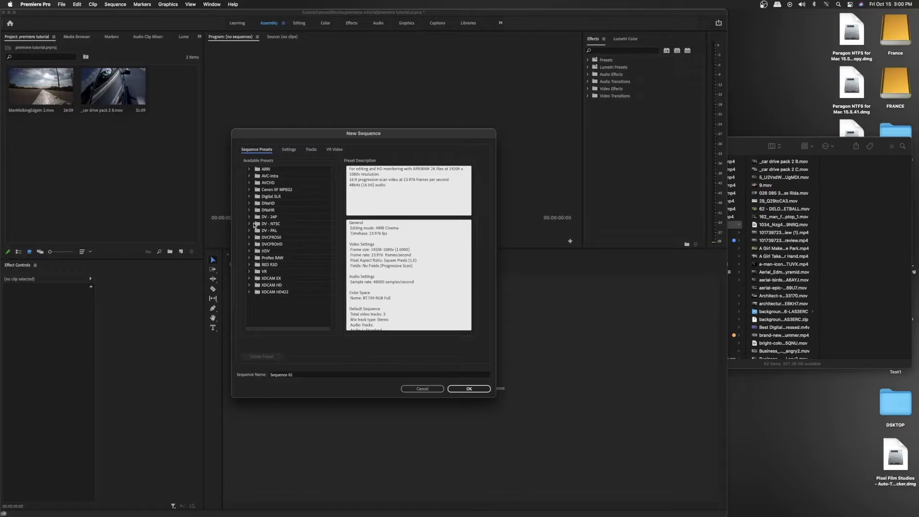
pyautogui.click(249, 251)
pyautogui.click(275, 285)
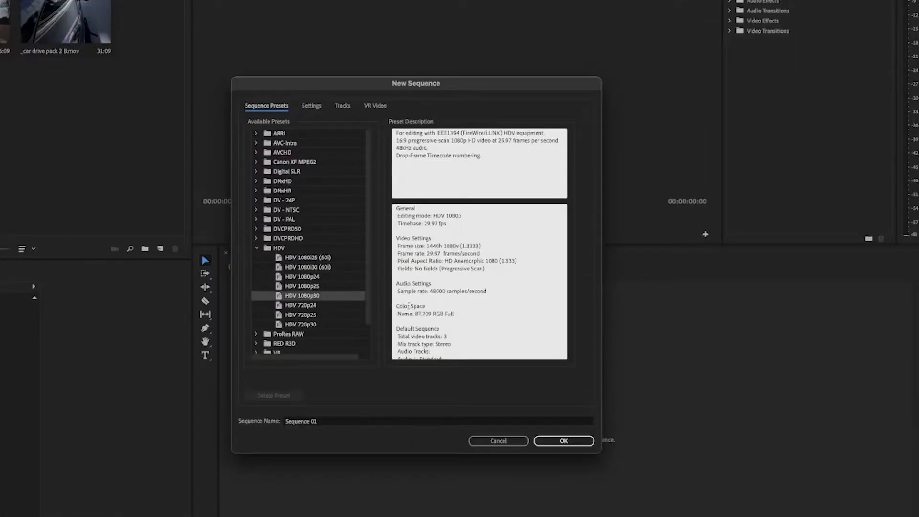
# Keep the 29.97 fps Drop-Frame Timecode display format, name the sequence "premiere tutorial" and create it.
pyautogui.click(289, 150)
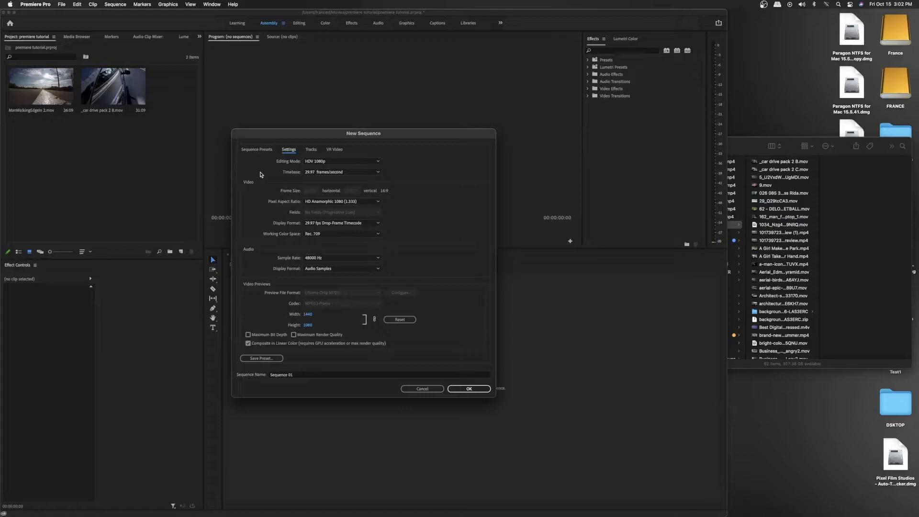
pyautogui.click(335, 224)
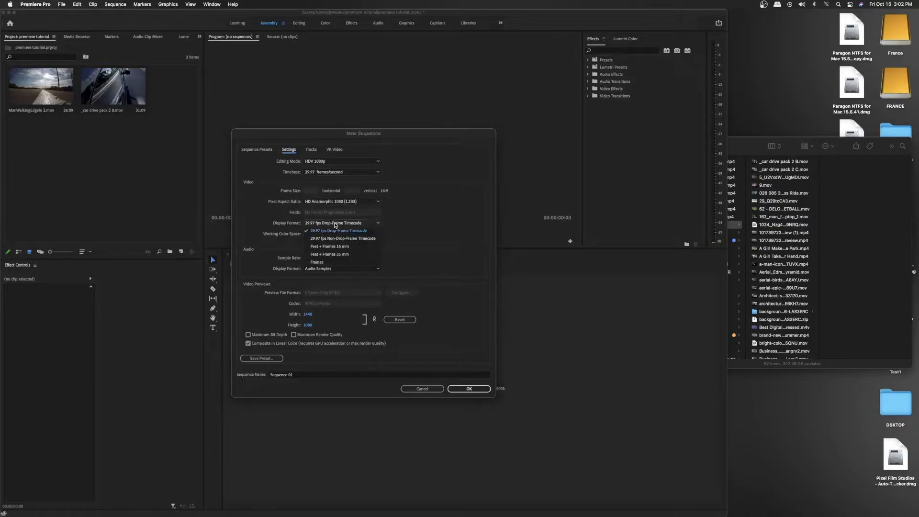
pyautogui.click(415, 217)
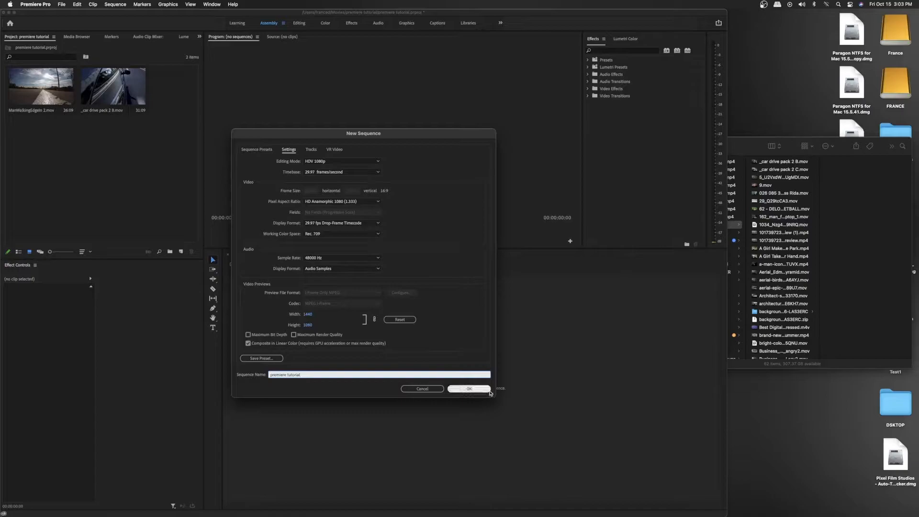
pyautogui.click(485, 391)
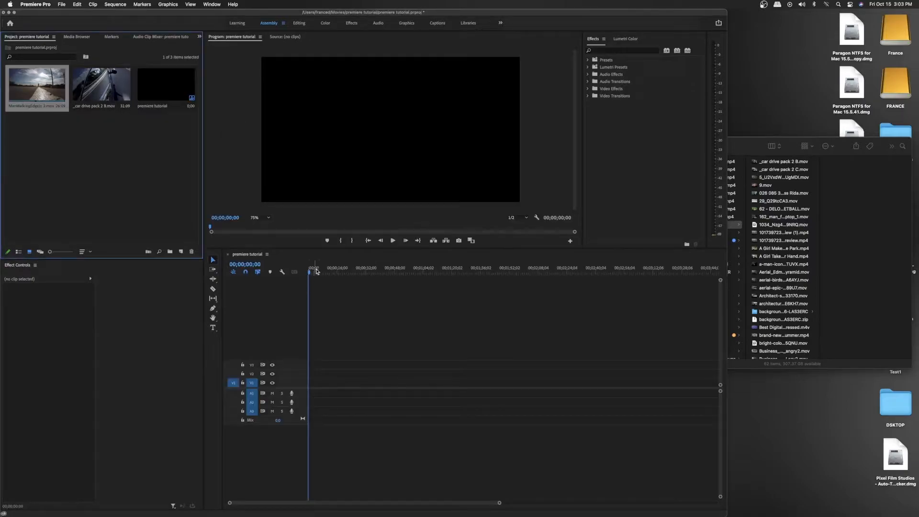
pyautogui.moveTo(311, 272)
pyautogui.mouseDown()
pyautogui.moveTo(515, 292)
pyautogui.moveTo(276, 308)
pyautogui.mouseUp()
pyautogui.moveTo(330, 327); pyautogui.dragTo(533, 376)
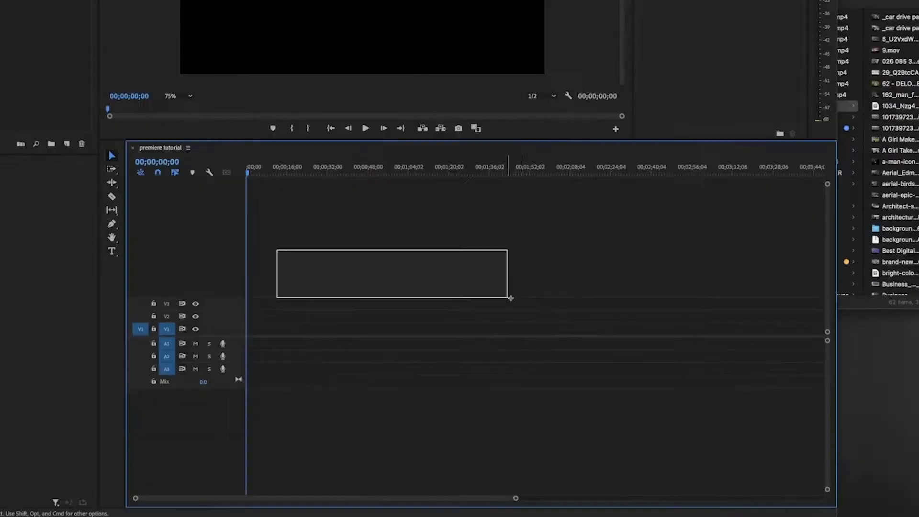
pyautogui.moveTo(563, 319); pyautogui.dragTo(570, 320)
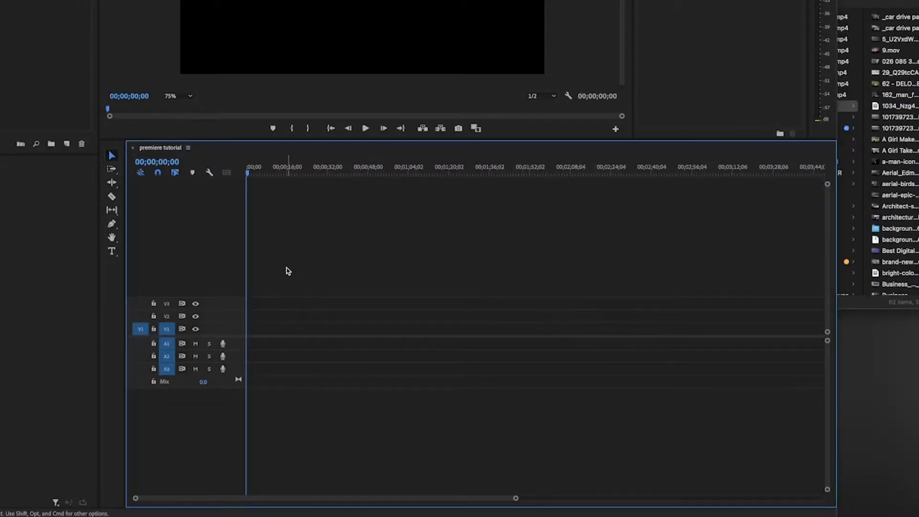
pyautogui.moveTo(276, 273); pyautogui.dragTo(494, 331)
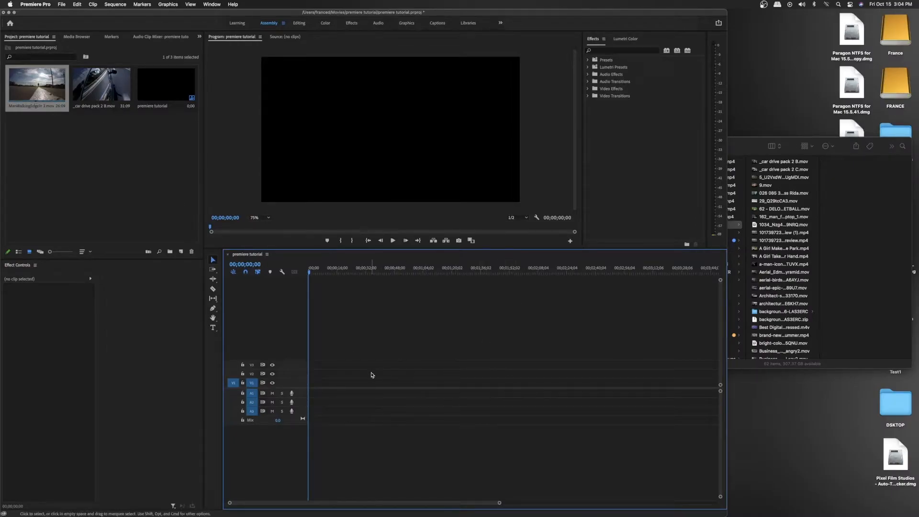
# Place ManWalkingEdgeIn 2.mov on video track V1 and change the sequence settings to match the clip.
pyautogui.click(47, 85)
pyautogui.moveTo(435, 388); pyautogui.dragTo(335, 379)
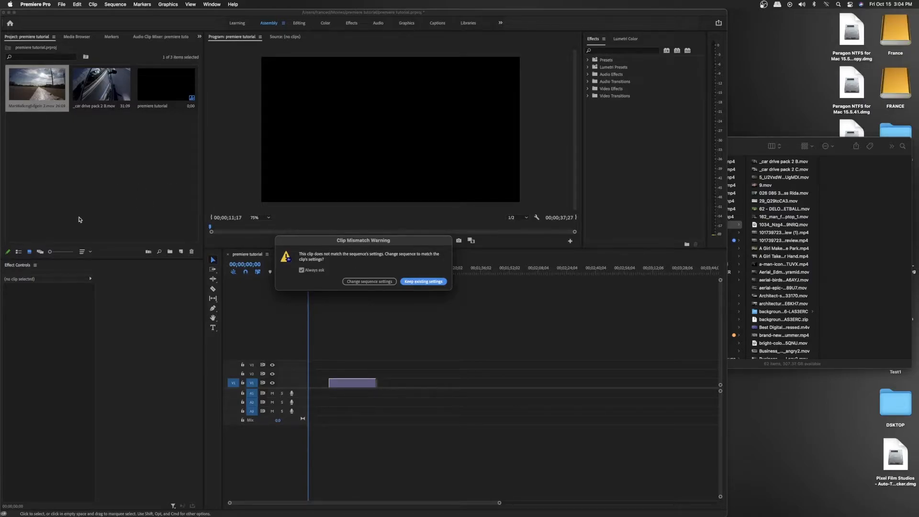
pyautogui.click(367, 283)
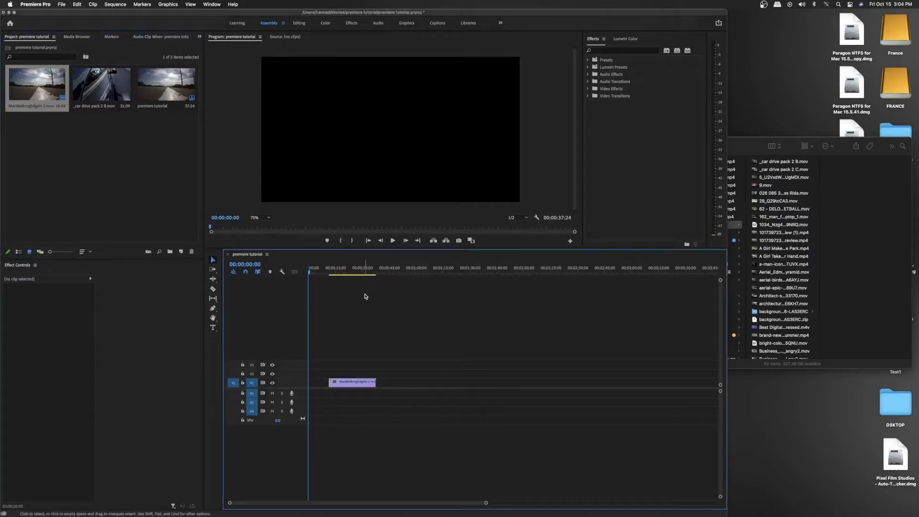
# Move the ManWalkingEdgeIn 2.mov clip to the very start of track V1 and preview its footage.
pyautogui.click(337, 275)
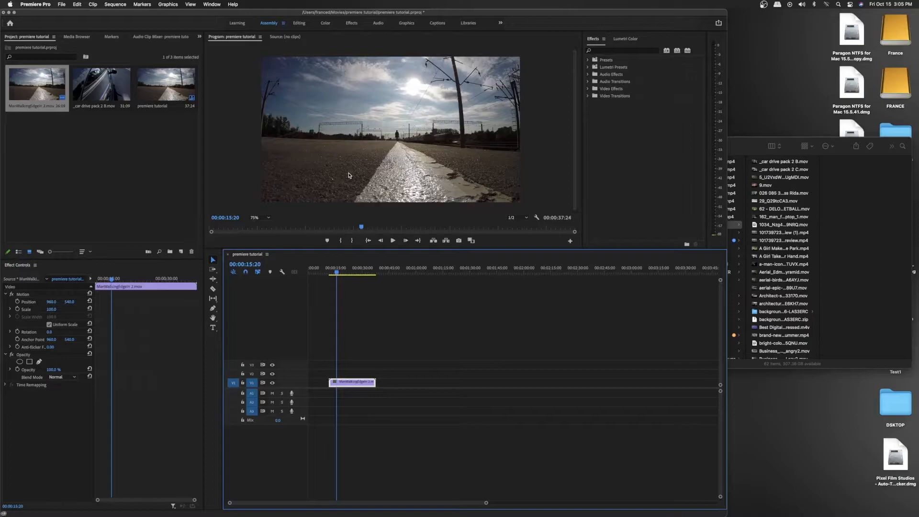
pyautogui.moveTo(340, 274); pyautogui.dragTo(337, 287)
pyautogui.click(364, 352)
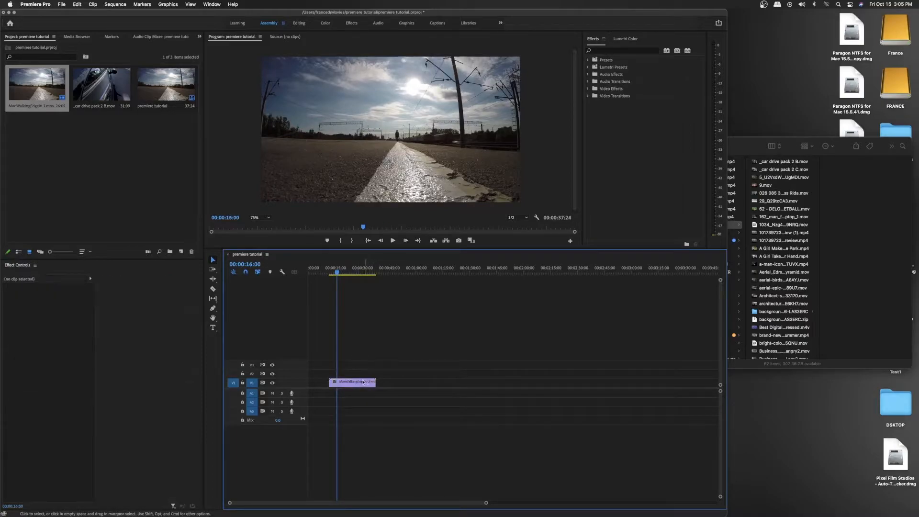
pyautogui.click(362, 383)
pyautogui.moveTo(362, 383); pyautogui.dragTo(303, 281)
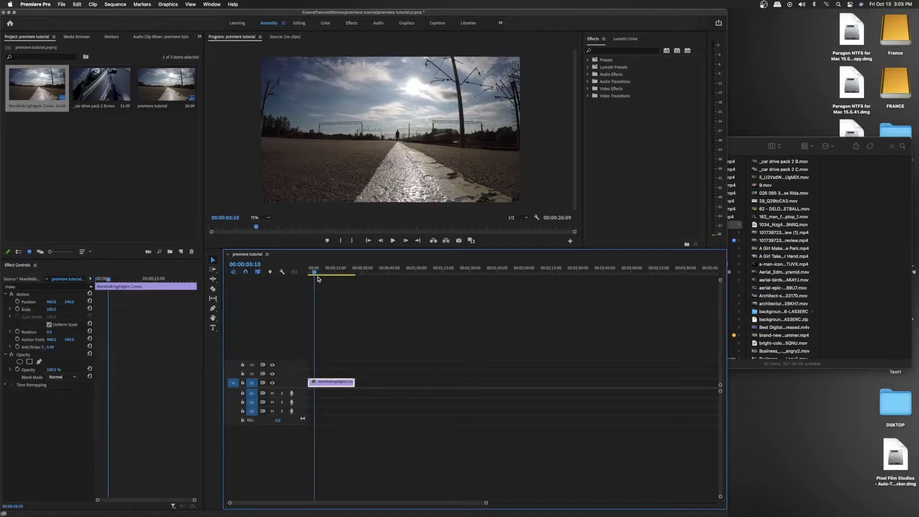
pyautogui.click(394, 241)
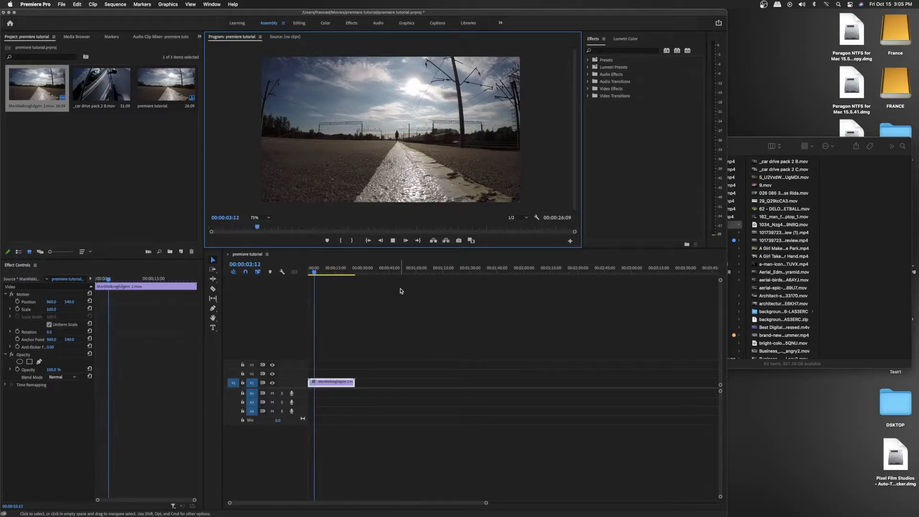
pyautogui.moveTo(314, 272); pyautogui.dragTo(318, 316)
# Try the clip at a later point on track V2, preview it there, and return it to the start of V1.
pyautogui.moveTo(350, 381); pyautogui.dragTo(411, 373)
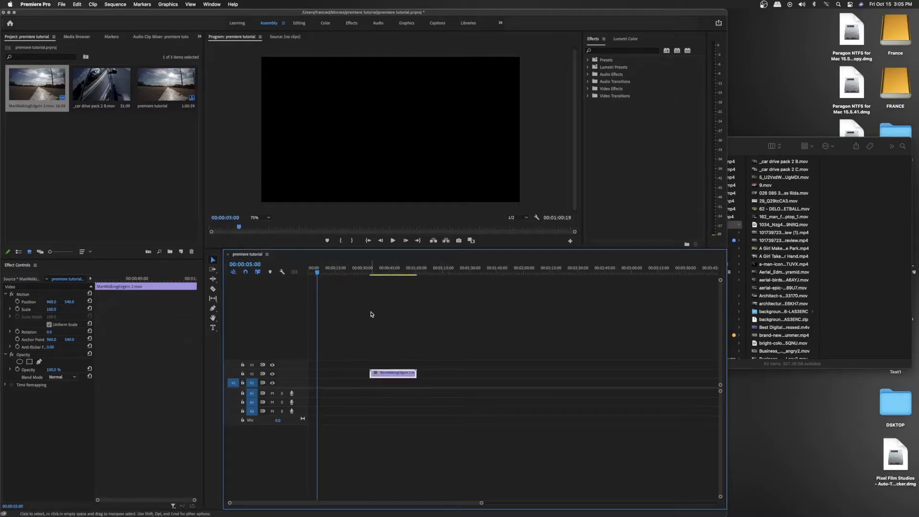
pyautogui.click(397, 273)
pyautogui.moveTo(397, 273)
pyautogui.mouseDown()
pyautogui.moveTo(333, 273)
pyautogui.moveTo(392, 272)
pyautogui.mouseUp()
pyautogui.moveTo(391, 377); pyautogui.dragTo(411, 384)
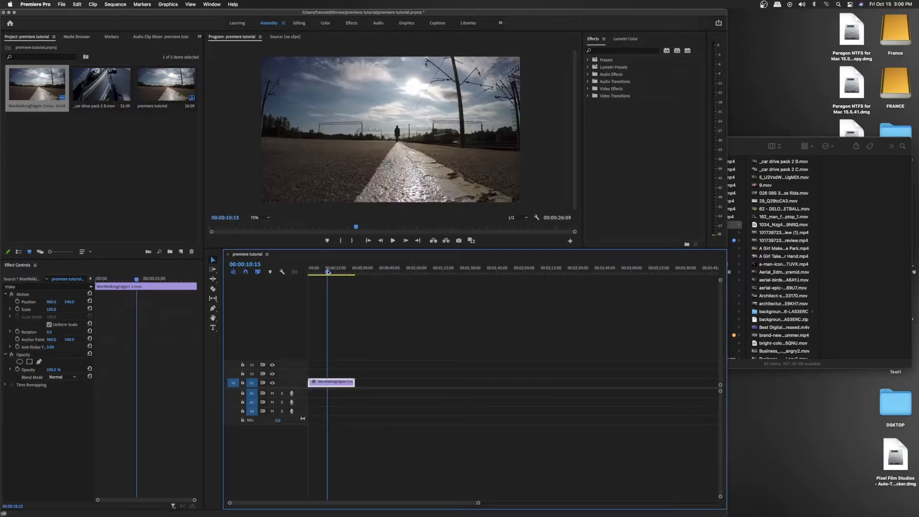
# Scrub through the clip to 00:00:19:07 and trim the clip's start to that point.
pyautogui.press('=')
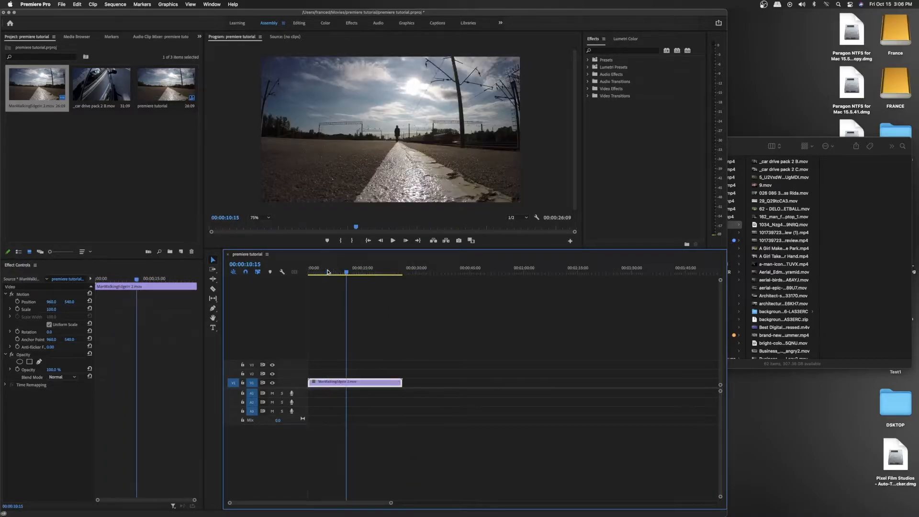
pyautogui.press('=')
pyautogui.moveTo(342, 273); pyautogui.dragTo(356, 300)
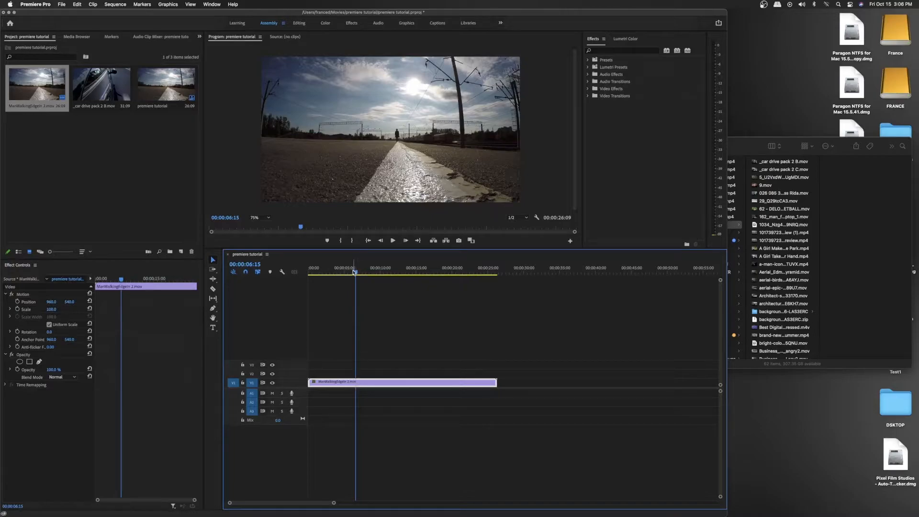
pyautogui.moveTo(357, 271)
pyautogui.mouseDown()
pyautogui.moveTo(372, 272)
pyautogui.moveTo(309, 283)
pyautogui.moveTo(344, 279)
pyautogui.mouseUp()
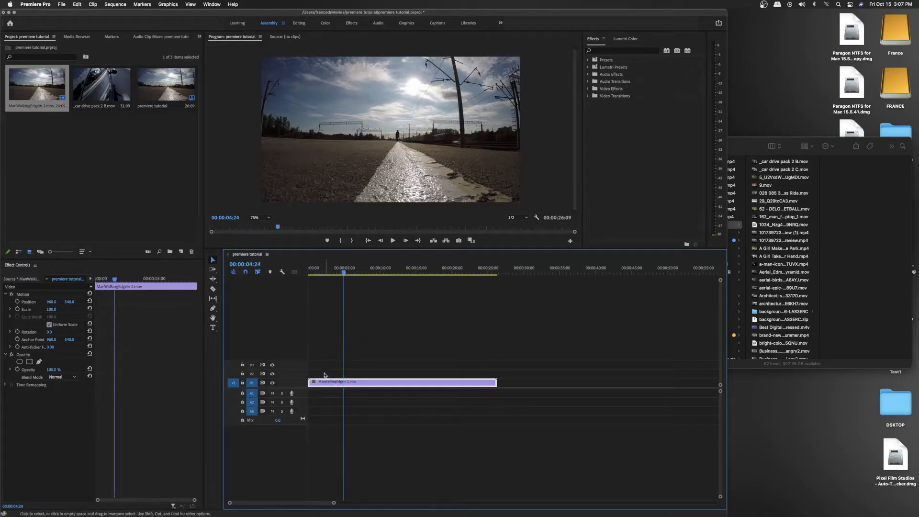
pyautogui.click(357, 271)
pyautogui.moveTo(357, 271); pyautogui.dragTo(449, 274)
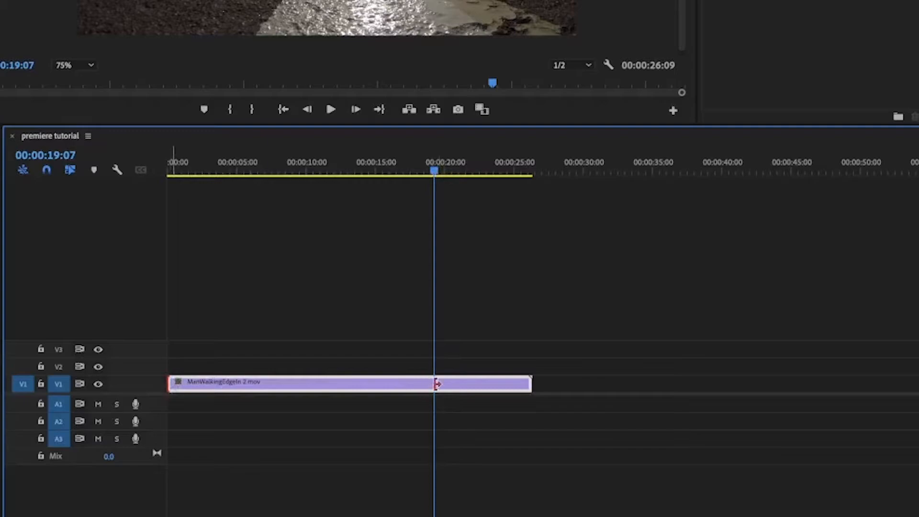
pyautogui.moveTo(437, 384); pyautogui.dragTo(434, 261)
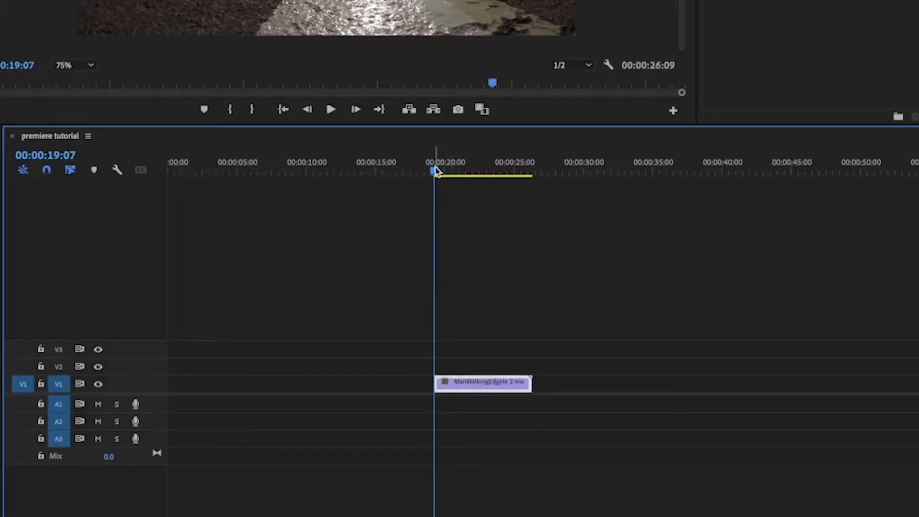
# Restore the trimmed beginning of the clip so it starts at the beginning of the sequence.
pyautogui.press('Left')
pyautogui.moveTo(441, 383); pyautogui.dragTo(174, 383)
pyautogui.hotkey('ctrl', 'z')
pyautogui.hotkey('ctrl', 'z')
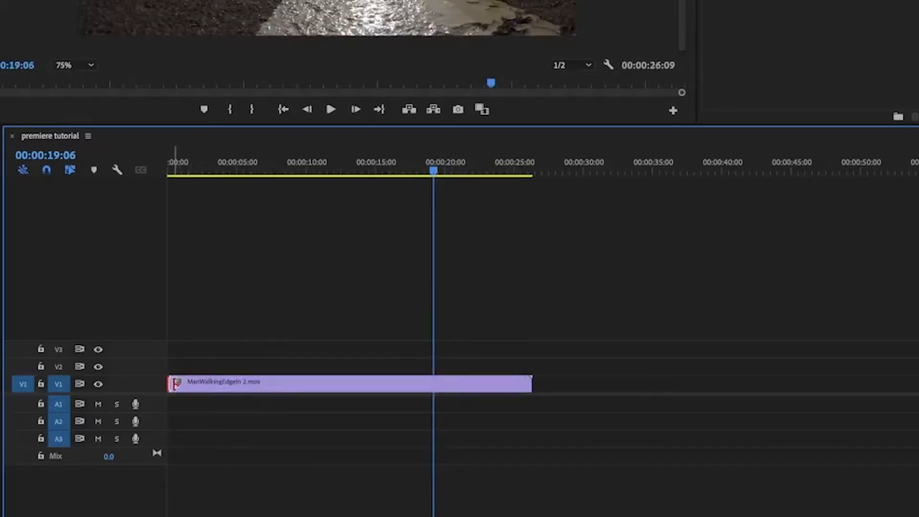
# Trim the ManWalkingEdgeIn 2.mov clip on V1 to run from 00:00:19:06 to 00:00:22:12.
pyautogui.moveTo(173, 383); pyautogui.dragTo(197, 383)
pyautogui.moveTo(183, 383); pyautogui.dragTo(439, 377)
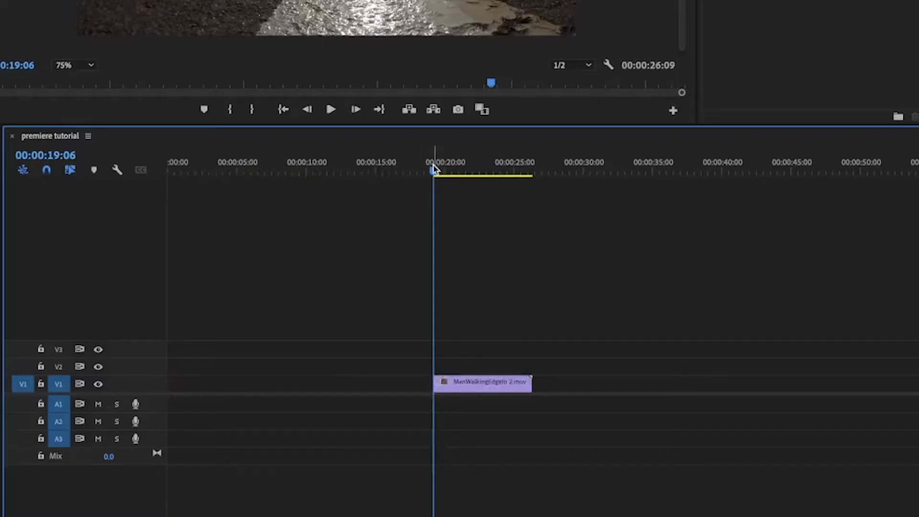
pyautogui.moveTo(438, 170); pyautogui.dragTo(479, 175)
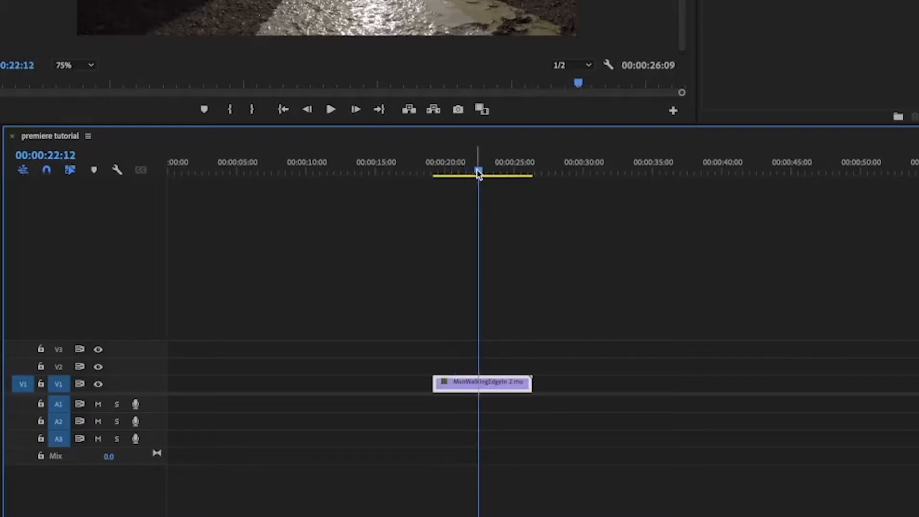
pyautogui.moveTo(528, 383); pyautogui.dragTo(479, 386)
# Move the trimmed clip to the start of the sequence and play it from the beginning.
pyautogui.moveTo(475, 167); pyautogui.dragTo(463, 182)
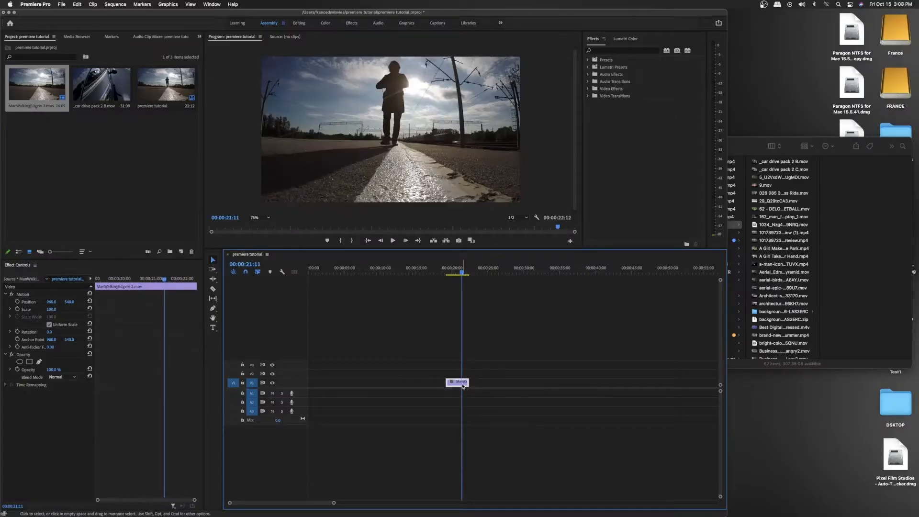
pyautogui.moveTo(463, 386); pyautogui.dragTo(312, 384)
pyautogui.press('Home')
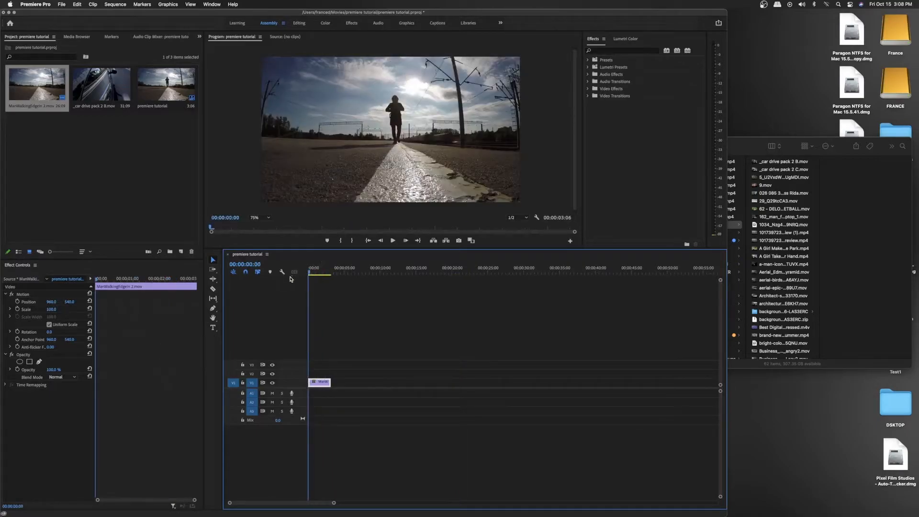
pyautogui.press('space')
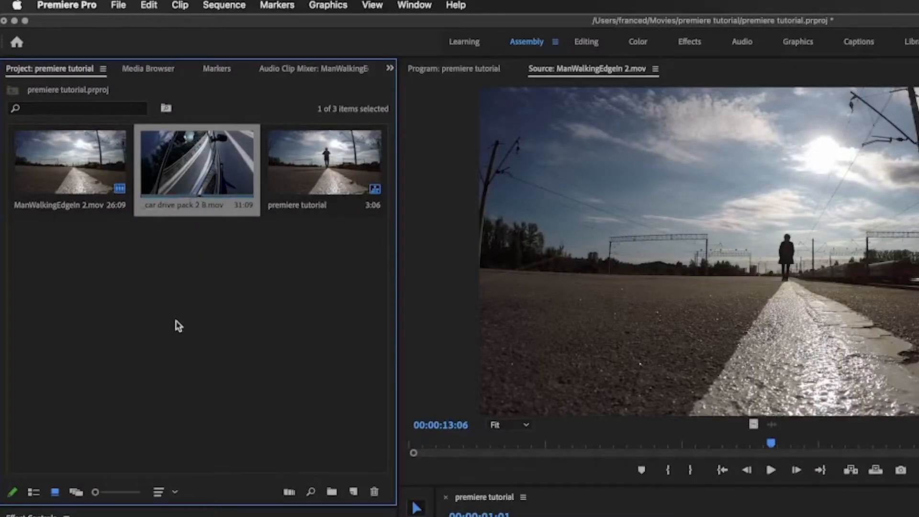
# Open _car drive pack 2 B.mov in the Source monitor and mark its In point at 00:00:02:07.
pyautogui.click(91, 166)
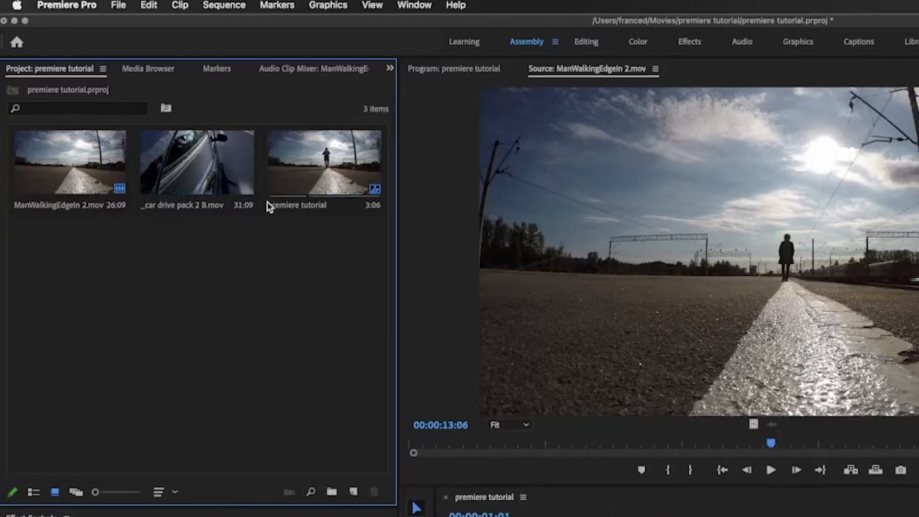
pyautogui.doubleClick(199, 172)
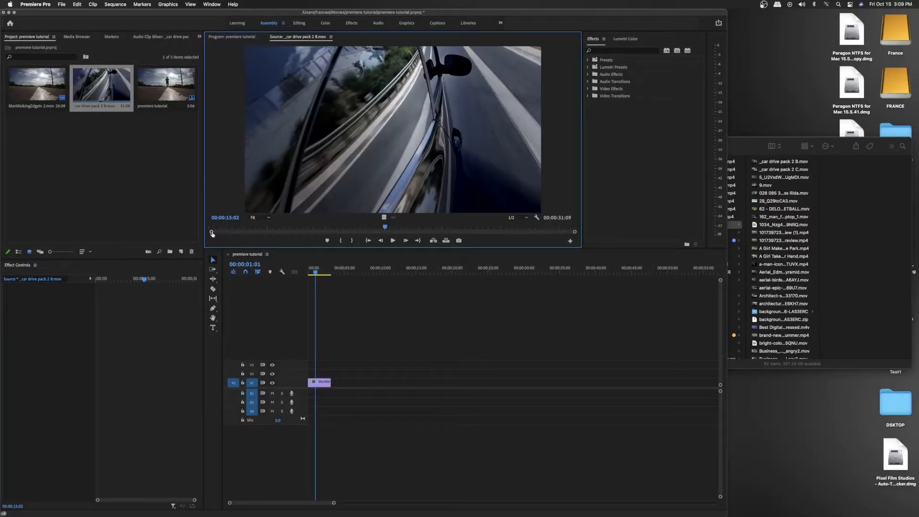
pyautogui.scroll(10, 211, 209)
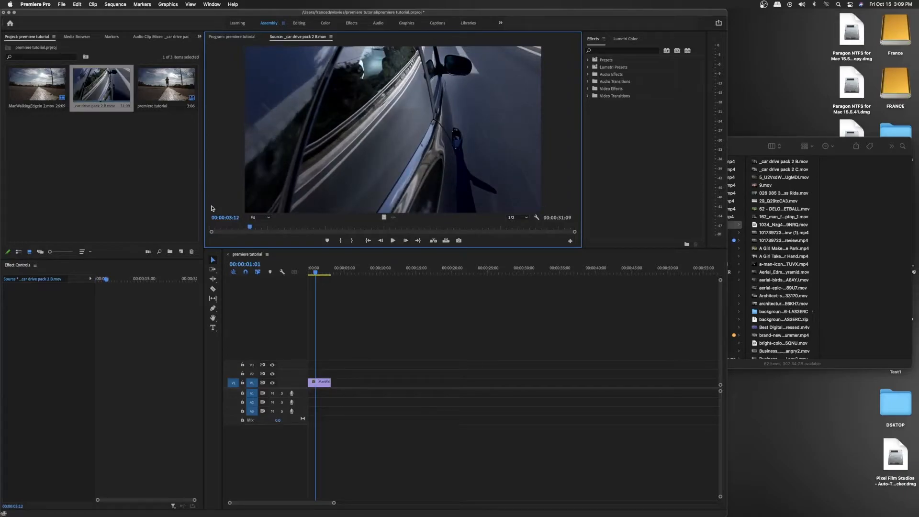
pyautogui.moveTo(247, 227); pyautogui.dragTo(236, 229)
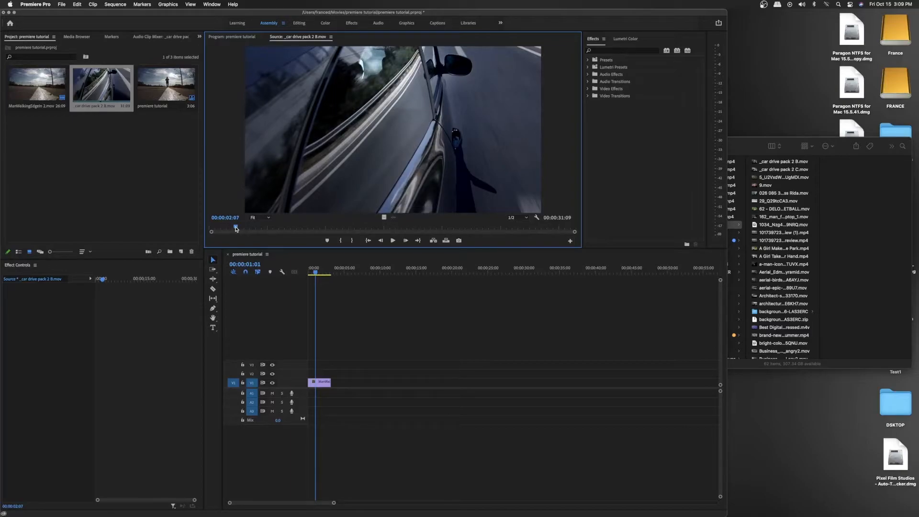
pyautogui.press('i')
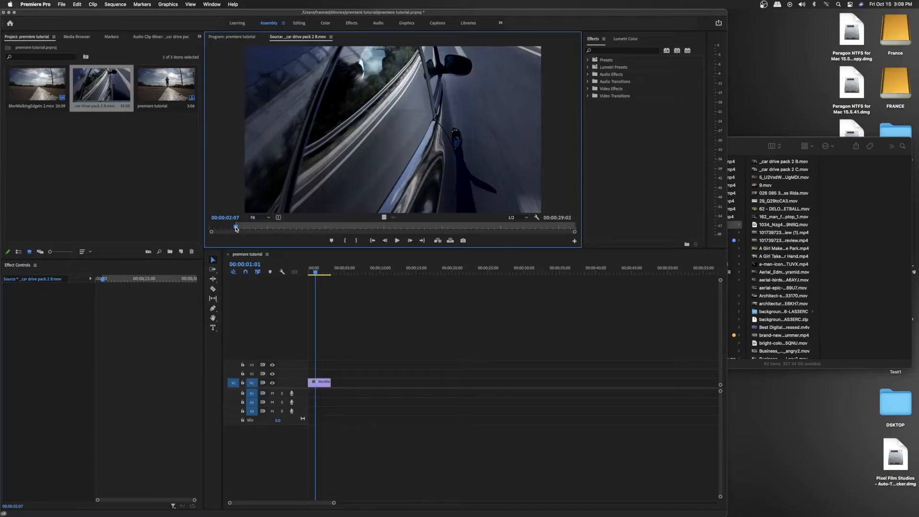
# Play the car clip in the Source monitor, mark its Out point at 00:00:05:23, and scrub through the marked range.
pyautogui.moveTo(237, 229)
pyautogui.mouseDown()
pyautogui.moveTo(268, 231)
pyautogui.moveTo(236, 235)
pyautogui.mouseUp()
pyautogui.press('space')
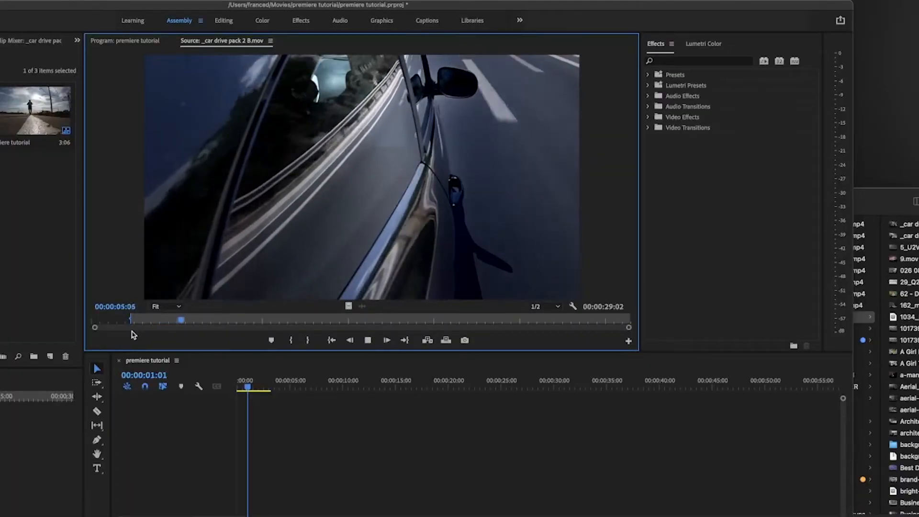
pyautogui.press('space')
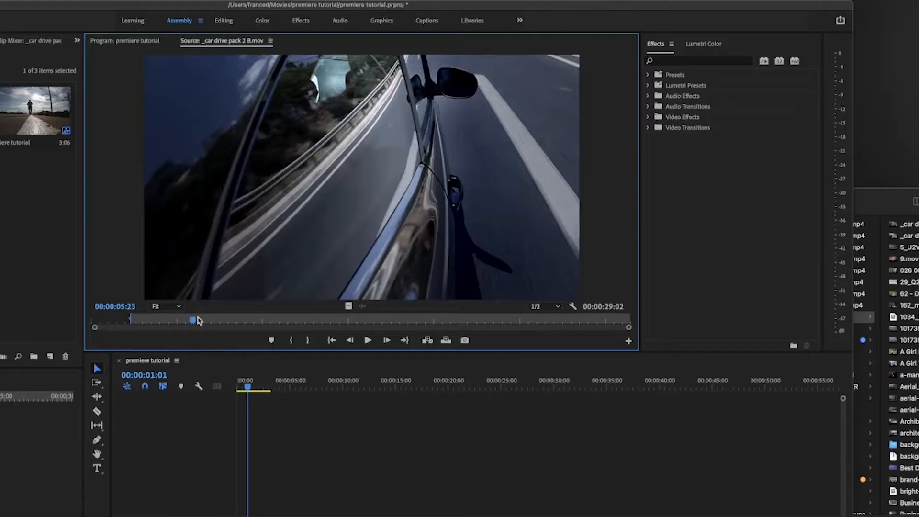
pyautogui.press('o')
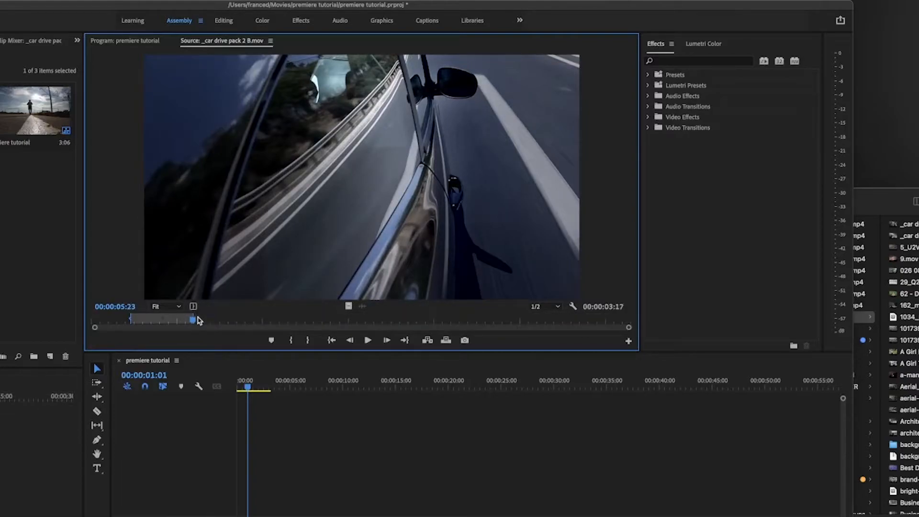
pyautogui.hotkey('alt', 'o')
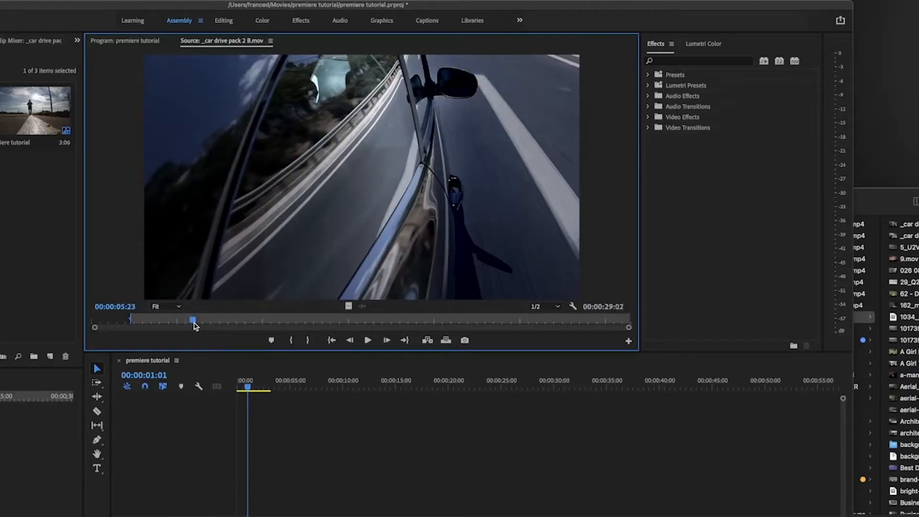
pyautogui.press('o')
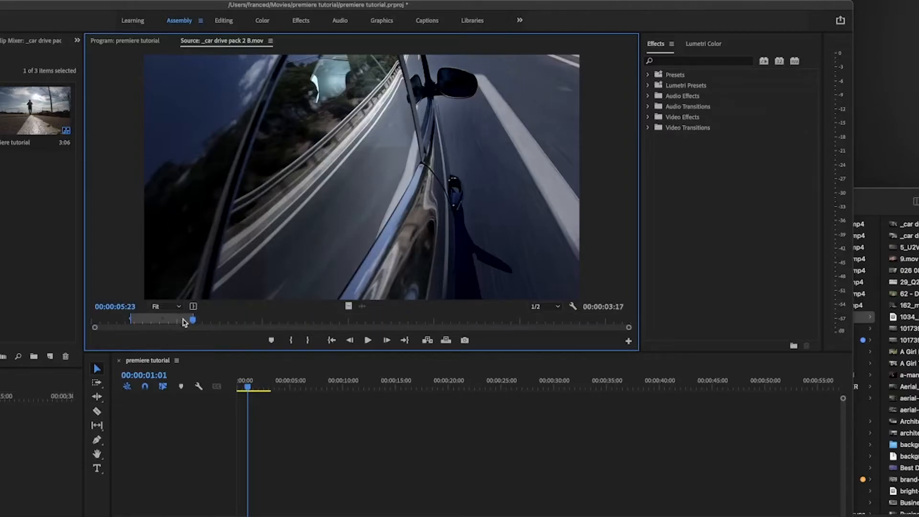
pyautogui.moveTo(193, 321); pyautogui.dragTo(138, 323)
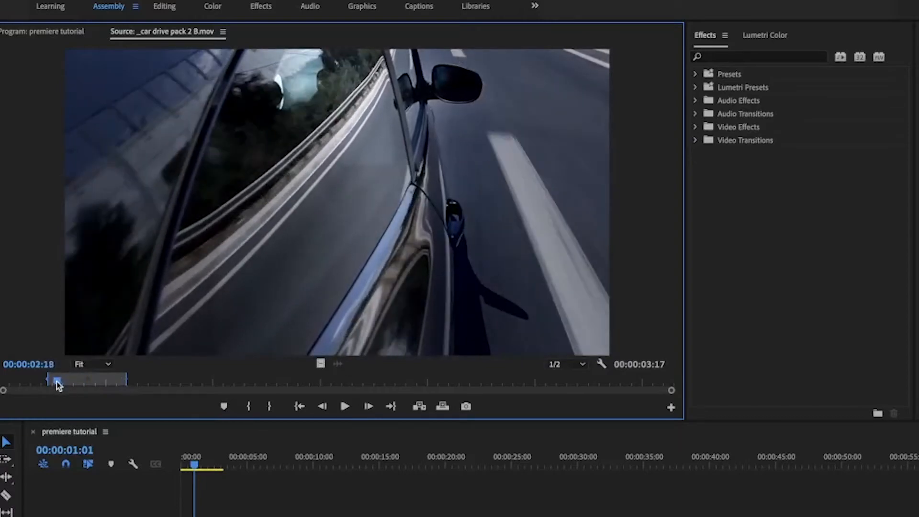
pyautogui.moveTo(57, 386); pyautogui.dragTo(123, 381)
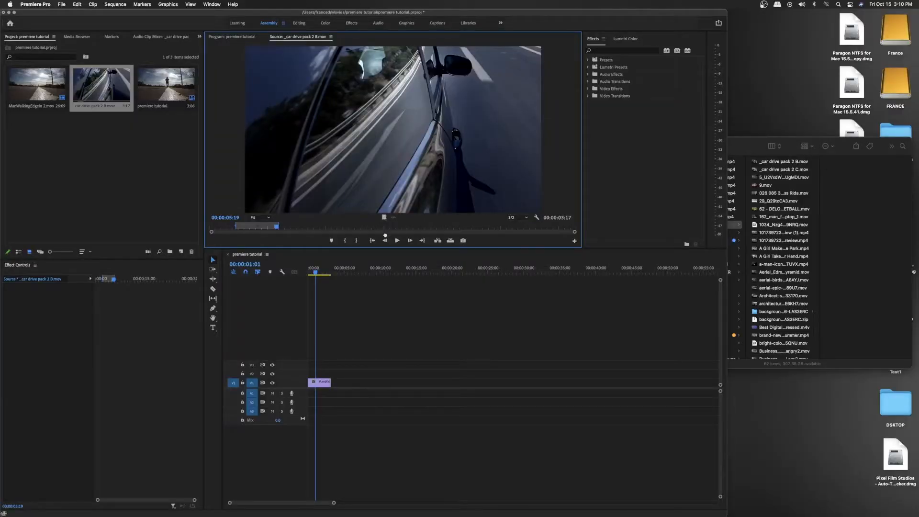
# Place the marked car section on V2 directly after the walking clip and play the sequence from the beginning.
pyautogui.moveTo(373, 310); pyautogui.dragTo(336, 374)
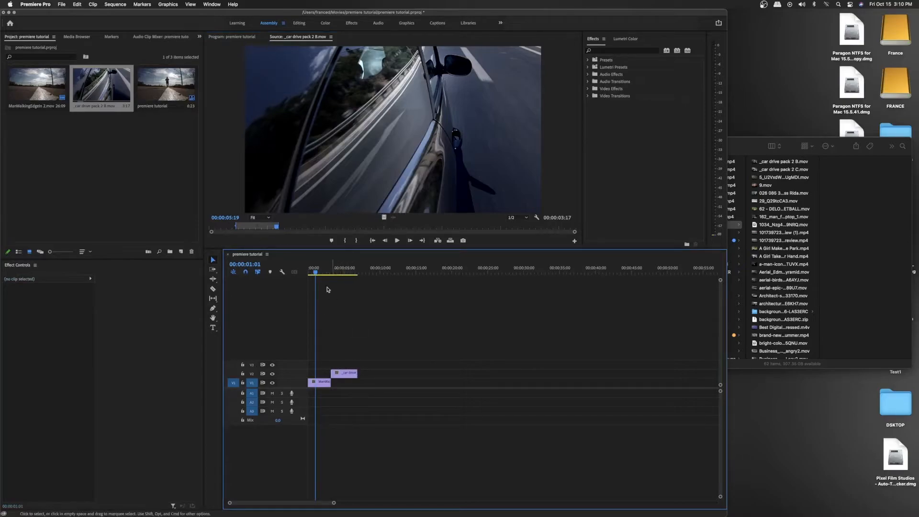
pyautogui.moveTo(318, 273); pyautogui.dragTo(302, 288)
pyautogui.press('space')
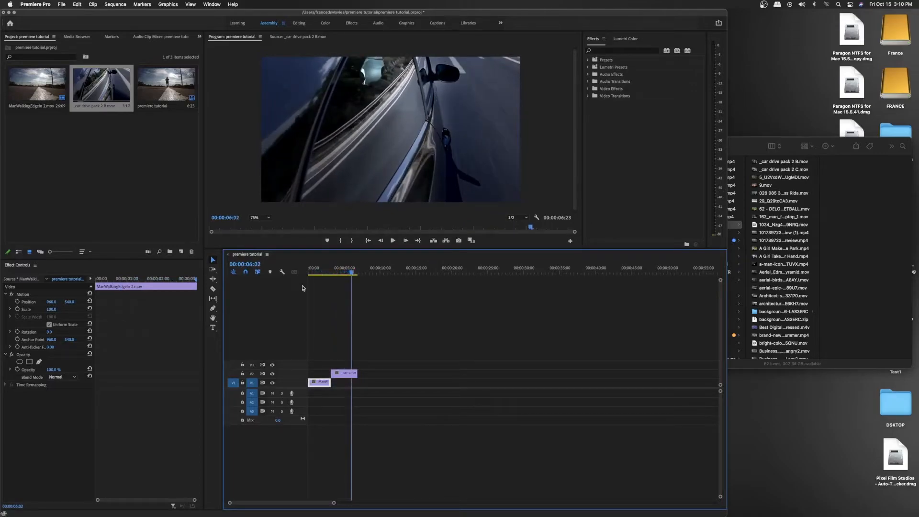
pyautogui.moveTo(352, 271); pyautogui.dragTo(322, 295)
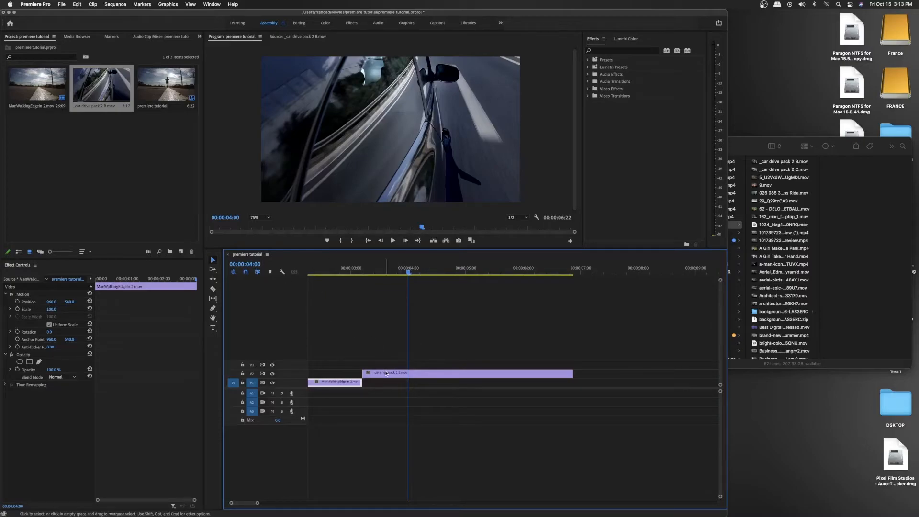
# Split the car clip on V2 at 00:00:04:00 and 00:00:05:00 with the Razor tool.
pyautogui.click(420, 373)
pyautogui.moveTo(408, 273)
pyautogui.mouseDown()
pyautogui.moveTo(468, 274)
pyautogui.moveTo(402, 277)
pyautogui.moveTo(410, 278)
pyautogui.mouseUp()
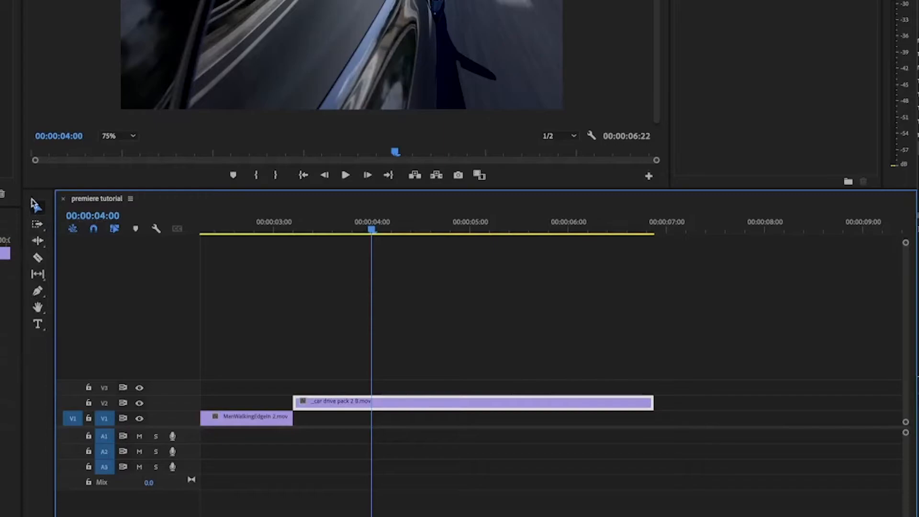
pyautogui.click(38, 259)
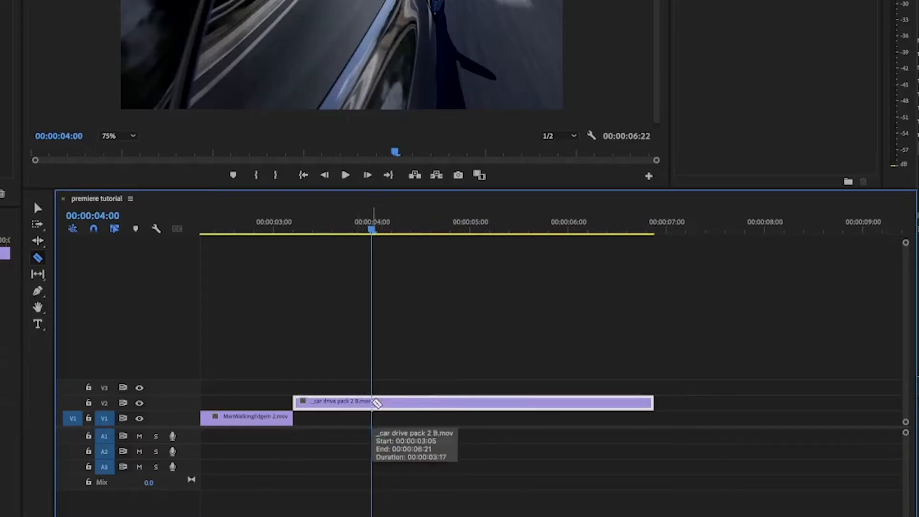
pyautogui.click(375, 403)
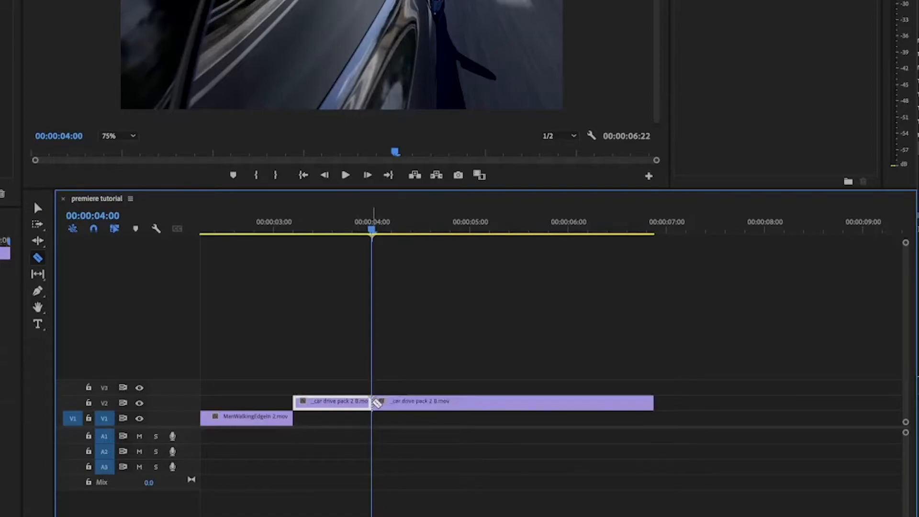
pyautogui.moveTo(372, 230); pyautogui.dragTo(472, 246)
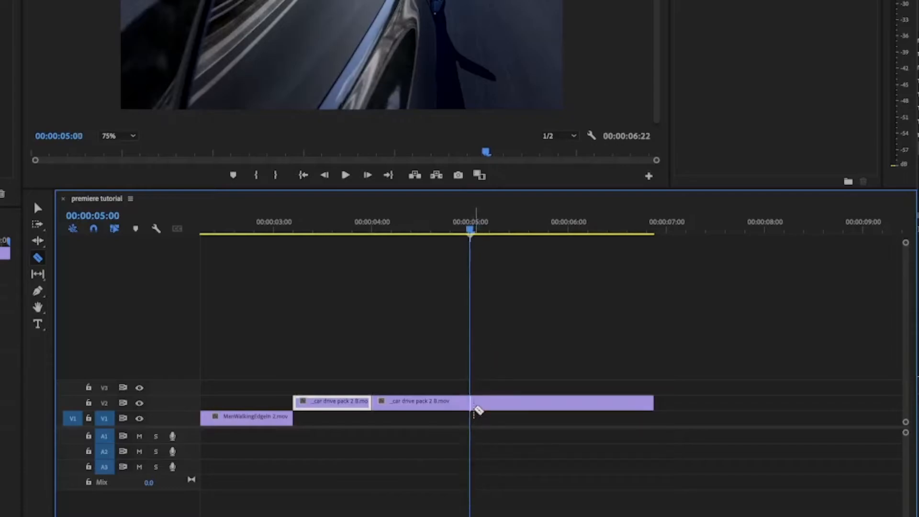
pyautogui.click(475, 404)
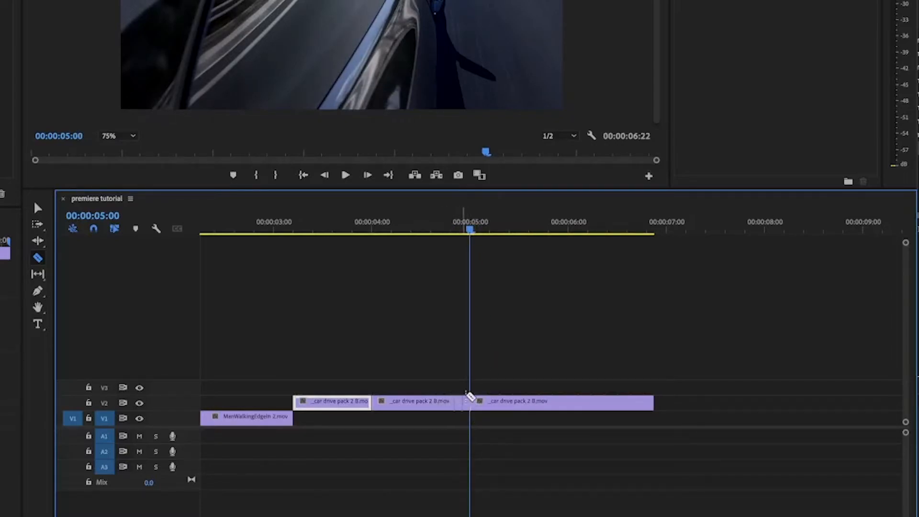
# Delete the middle section of the car clip and close the gap by moving the last section to 00:00:04:00.
pyautogui.click(39, 209)
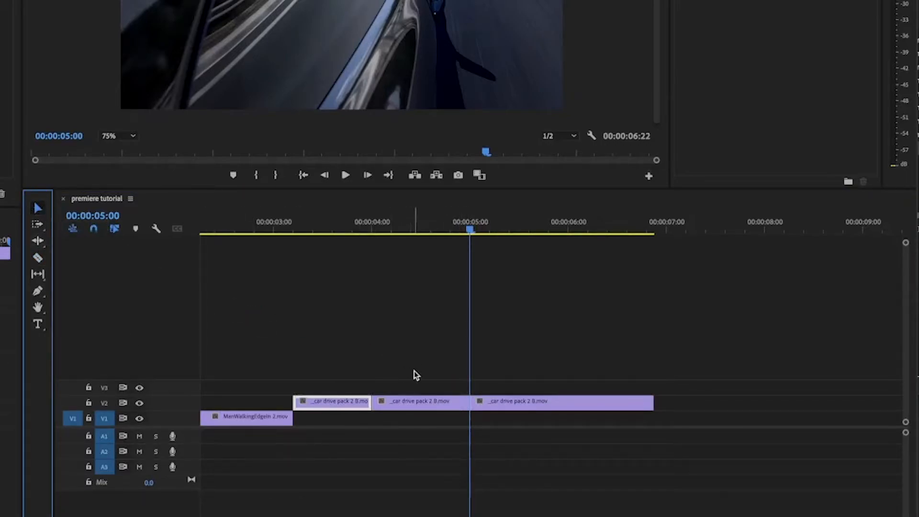
pyautogui.click(429, 405)
pyautogui.press('Delete')
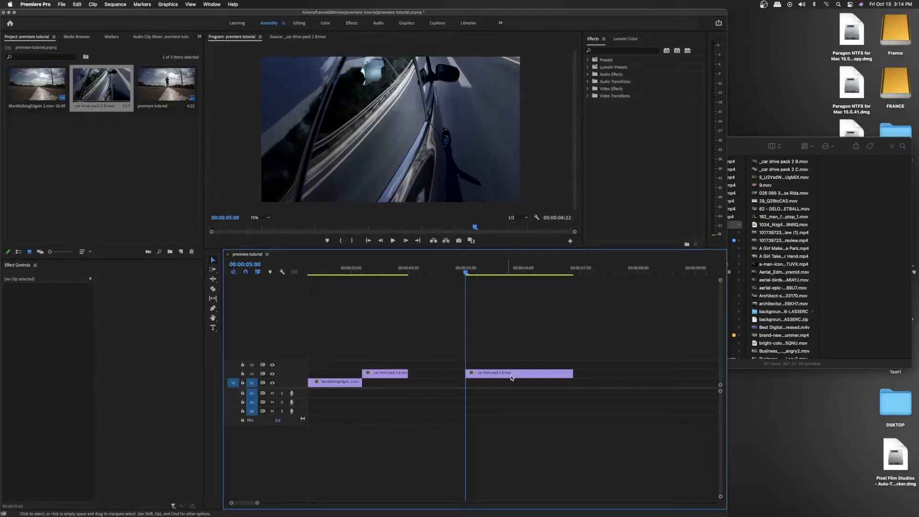
pyautogui.moveTo(511, 378); pyautogui.dragTo(456, 379)
pyautogui.moveTo(395, 272); pyautogui.dragTo(408, 296)
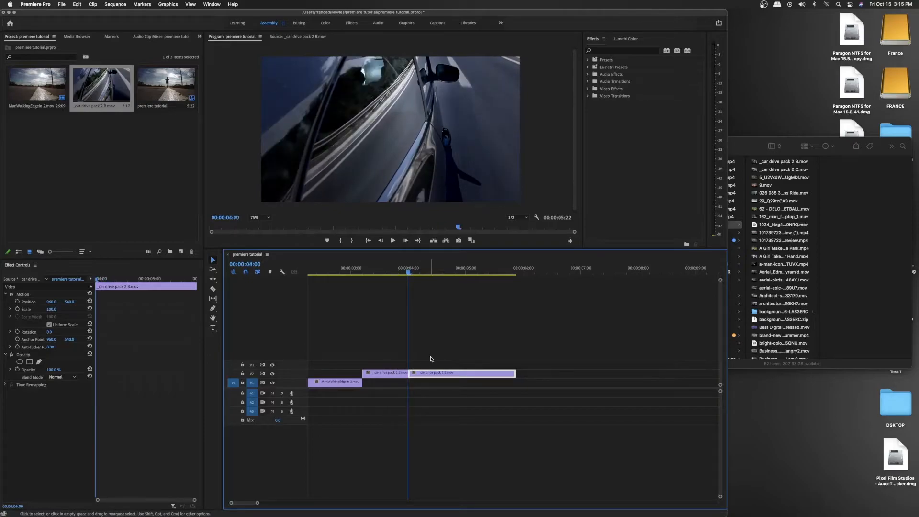
# Move the first car section from V2 down to V1, directly after the walking clip, and enlarge the V1 track.
pyautogui.press('super+z')
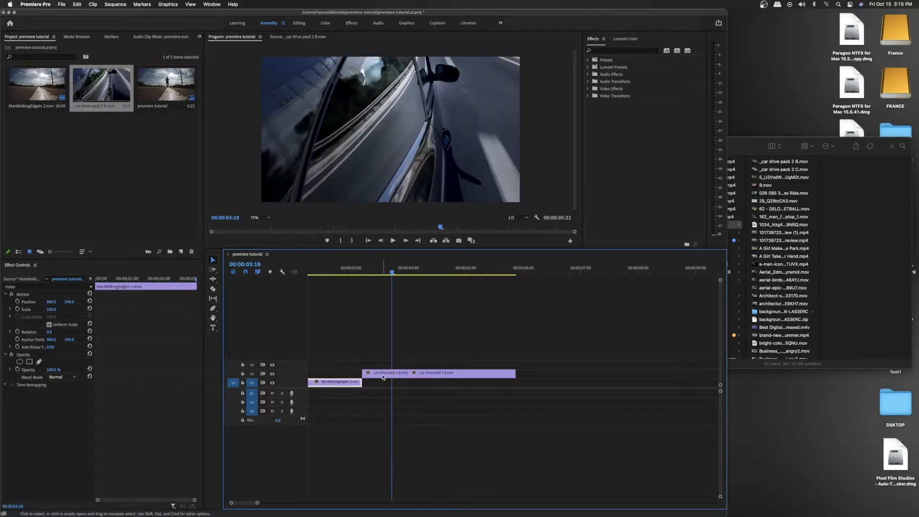
pyautogui.moveTo(383, 377); pyautogui.dragTo(384, 382)
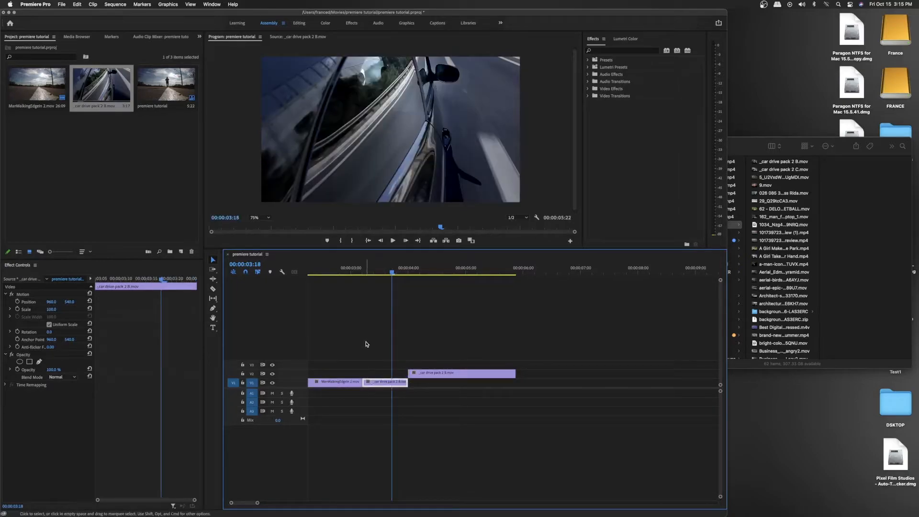
pyautogui.click(366, 342)
pyautogui.moveTo(254, 378); pyautogui.dragTo(254, 368)
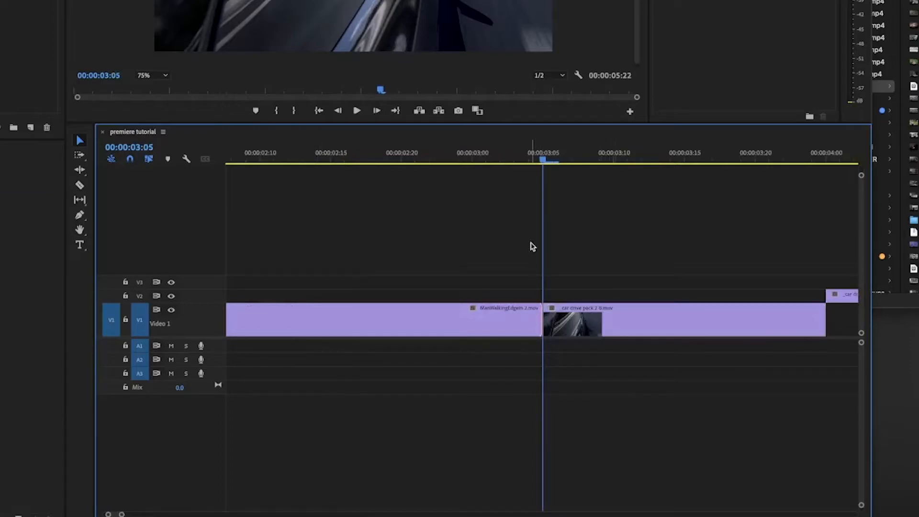
# Apply a Cross Dissolve at the 00:00:03:05 cut between the walking and car clips, scrub through it, and select the transition.
pyautogui.moveTo(544, 160)
pyautogui.mouseDown()
pyautogui.moveTo(505, 160)
pyautogui.moveTo(544, 164)
pyautogui.mouseUp()
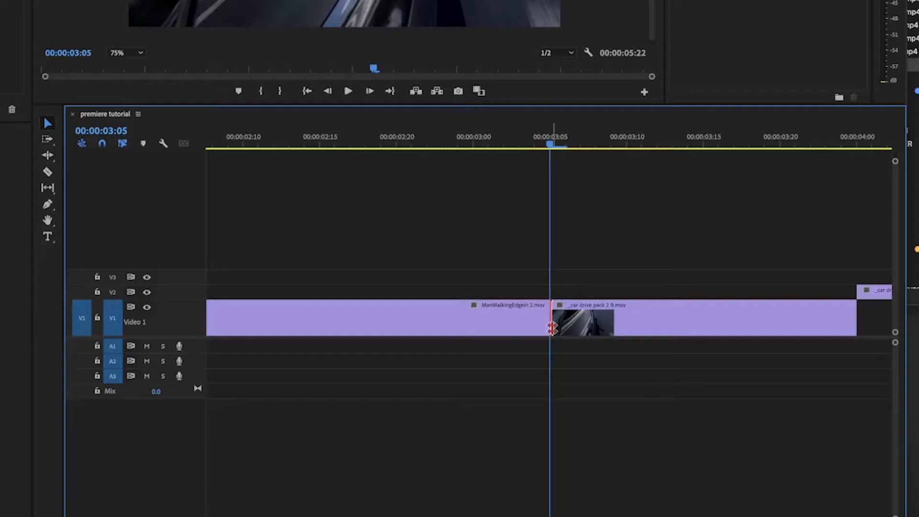
pyautogui.press('super+d')
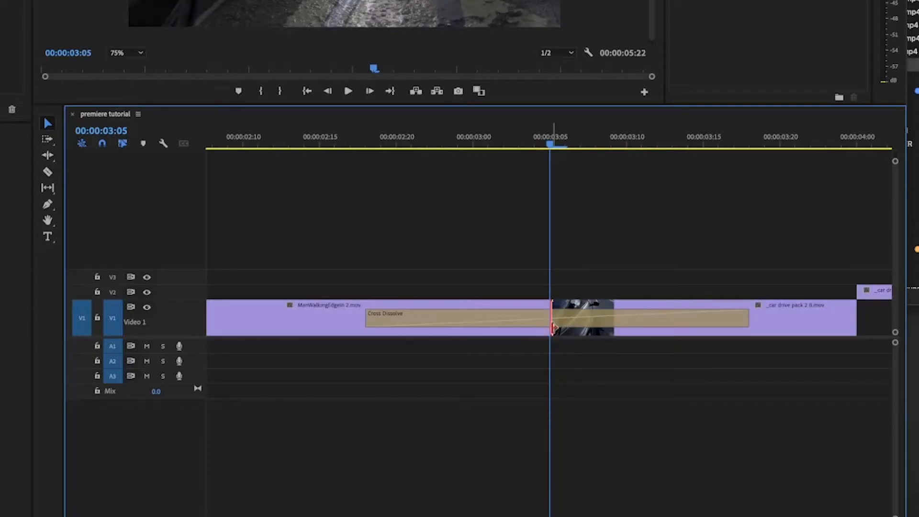
pyautogui.press('super+minus')
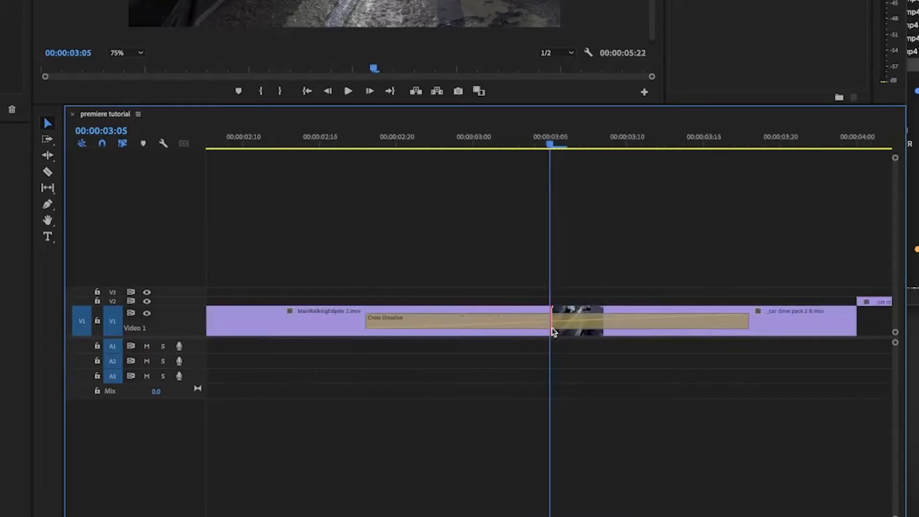
pyautogui.moveTo(382, 143); pyautogui.dragTo(350, 184)
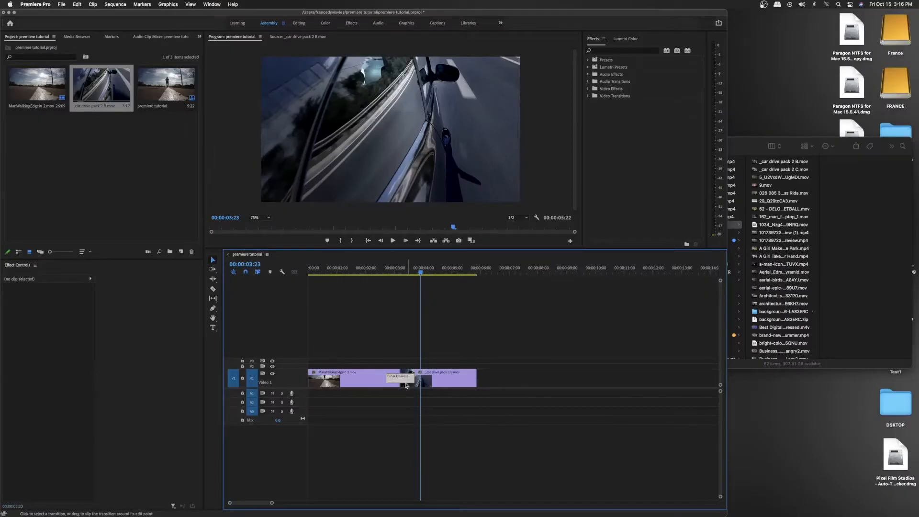
pyautogui.click(408, 384)
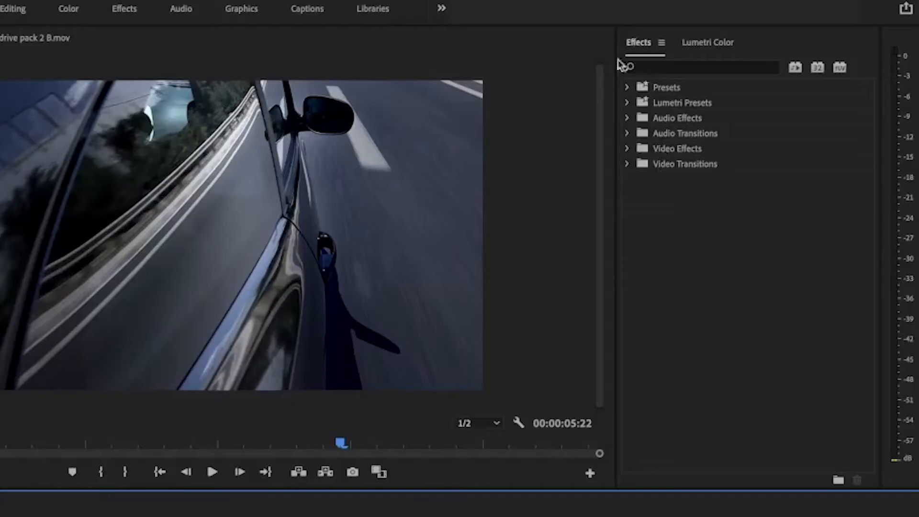
# Browse the Video Transitions effects and select Additive Dissolve from the Dissolve group.
pyautogui.click(628, 164)
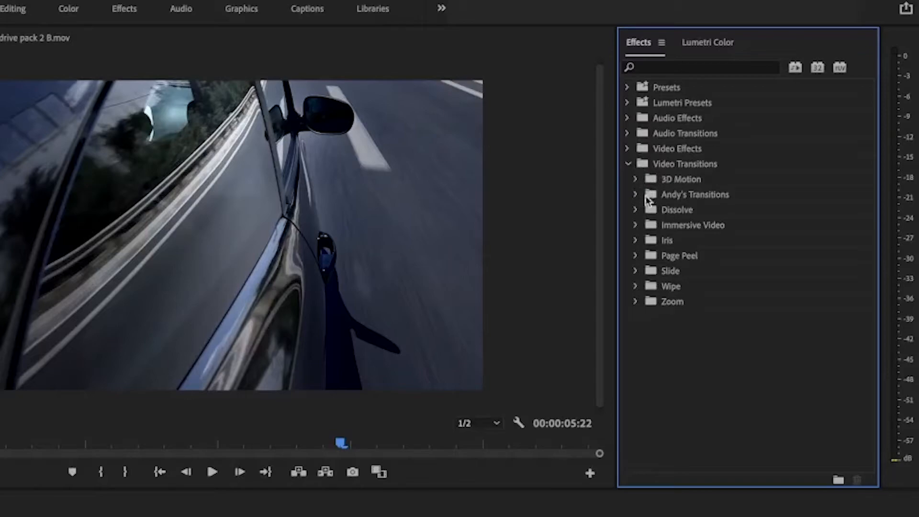
pyautogui.click(636, 180)
pyautogui.click(636, 180)
pyautogui.click(636, 195)
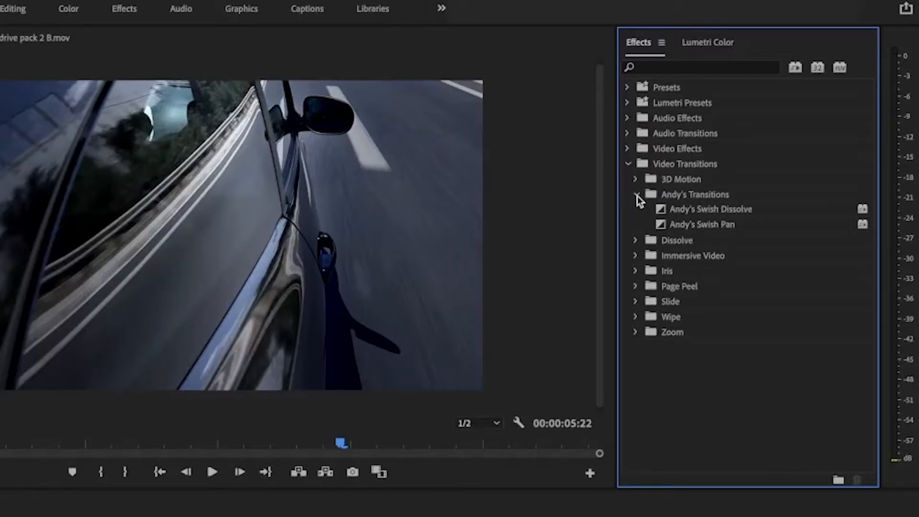
pyautogui.click(637, 196)
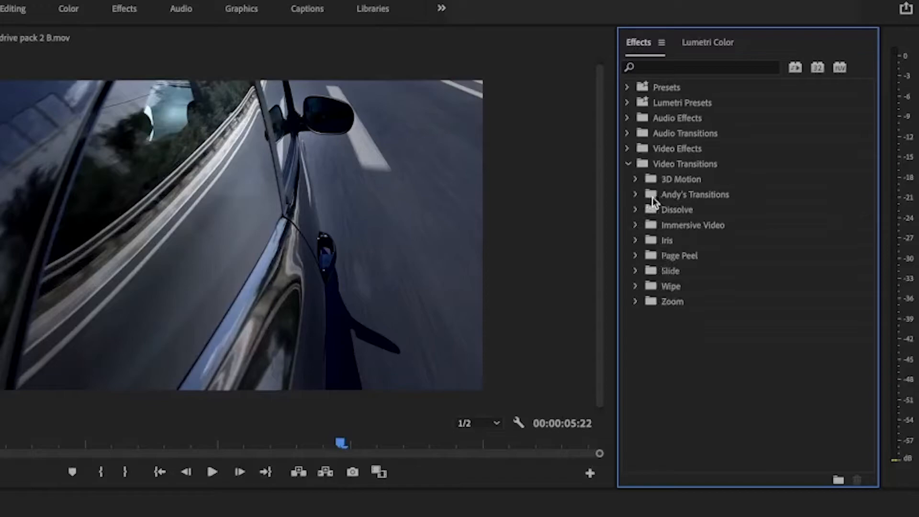
pyautogui.click(636, 210)
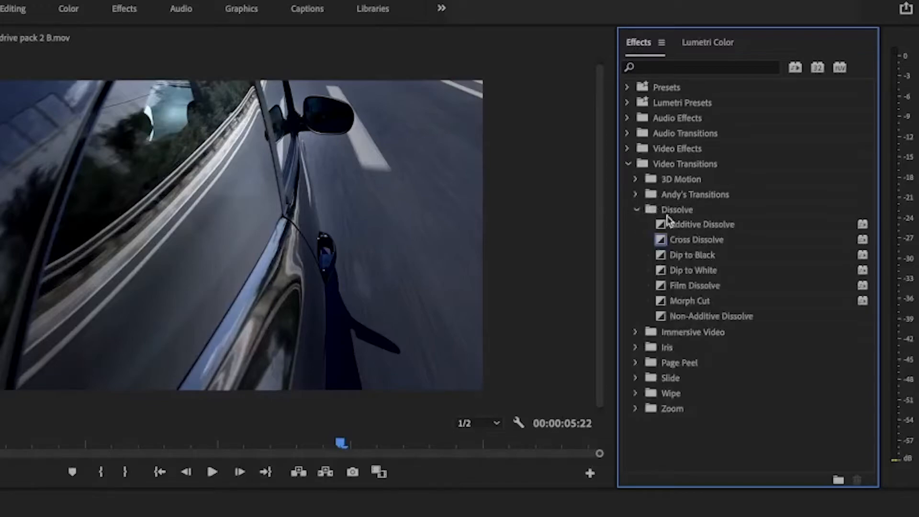
pyautogui.click(687, 225)
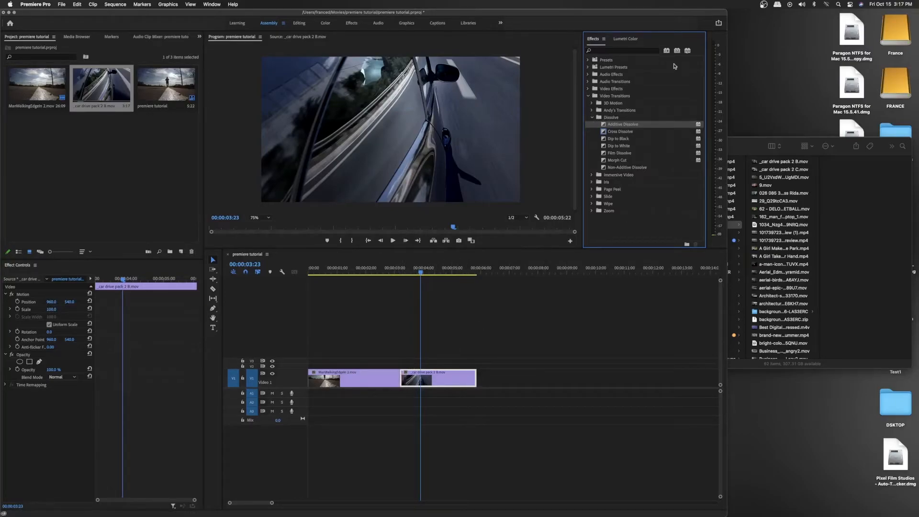
# Try Additive Dissolve on the cut between the walking and car clips, scrub through it, and undo it.
pyautogui.moveTo(498, 212); pyautogui.dragTo(398, 377)
pyautogui.moveTo(393, 269); pyautogui.dragTo(413, 269)
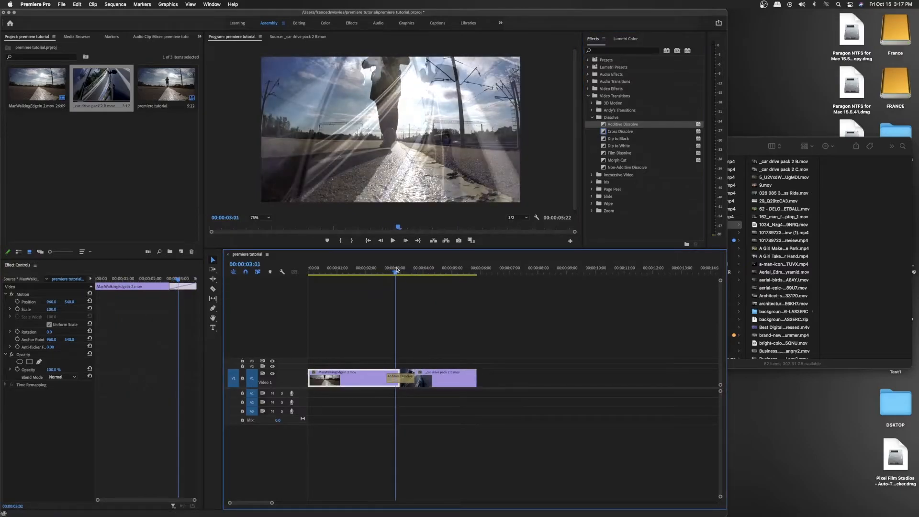
pyautogui.press('super+z')
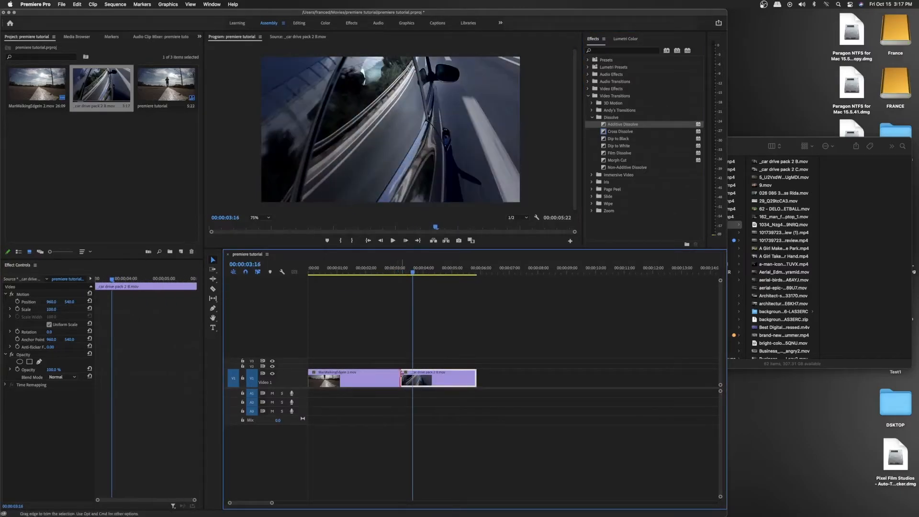
pyautogui.click(405, 311)
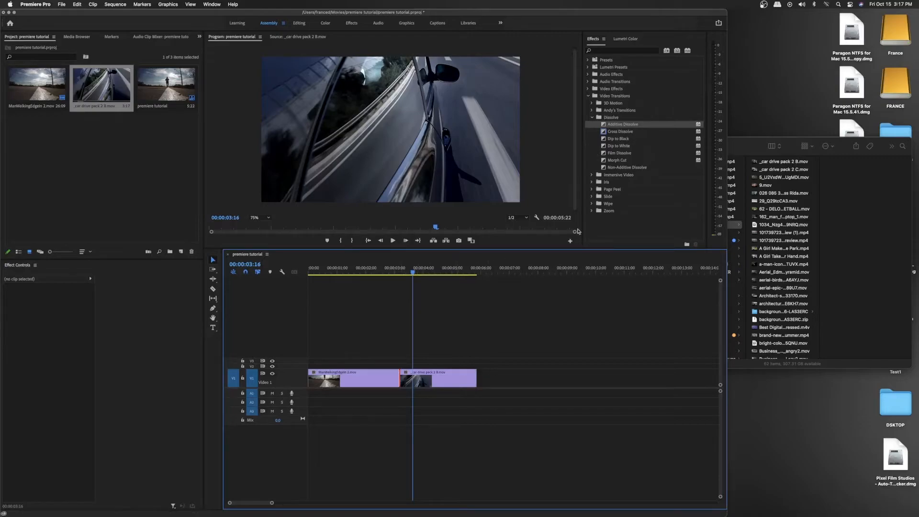
# Try Additive Dissolve at the end of the car clip on V1, scrub into it, and undo the transition.
pyautogui.click(477, 376)
pyautogui.click(603, 128)
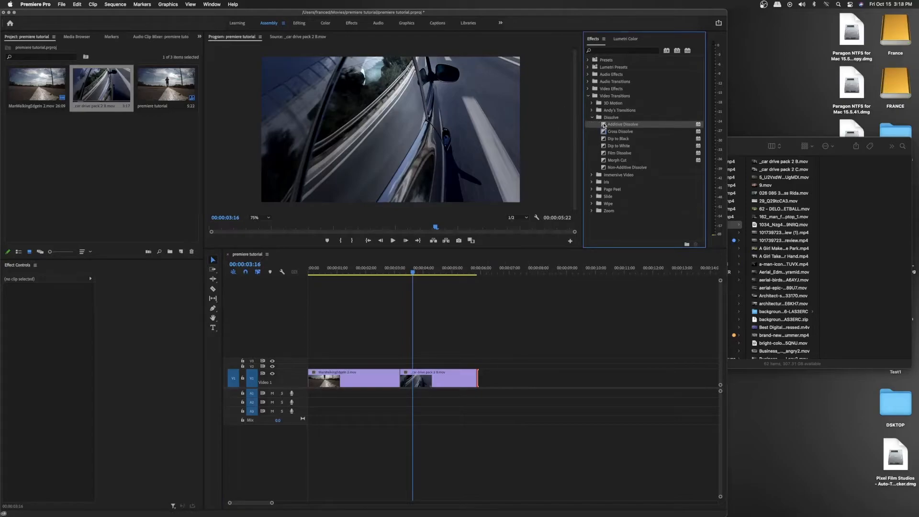
pyautogui.moveTo(604, 126); pyautogui.dragTo(471, 378)
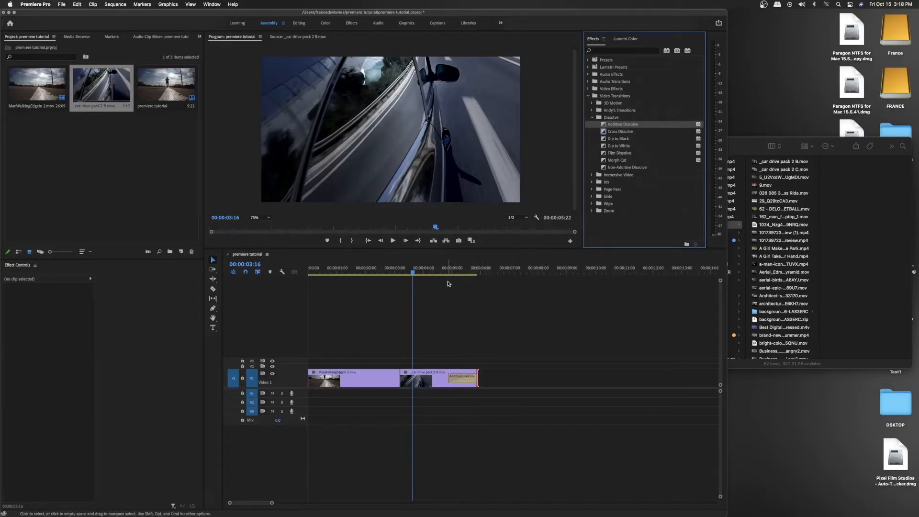
pyautogui.moveTo(449, 272)
pyautogui.mouseDown()
pyautogui.moveTo(462, 272)
pyautogui.moveTo(432, 273)
pyautogui.mouseUp()
pyautogui.press('super+z')
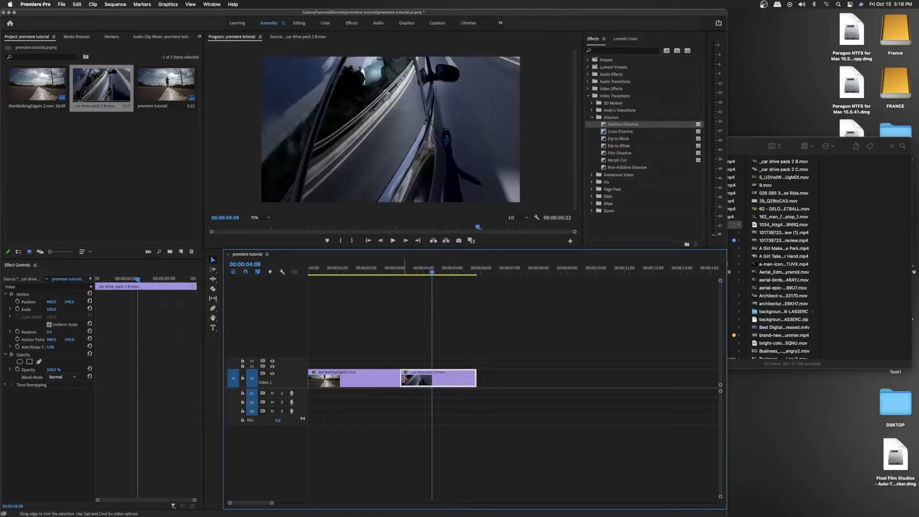
# Apply VR Light Leaks from the Immersive Video transitions to the cut between the walking and car clips, and play through it.
pyautogui.click(404, 378)
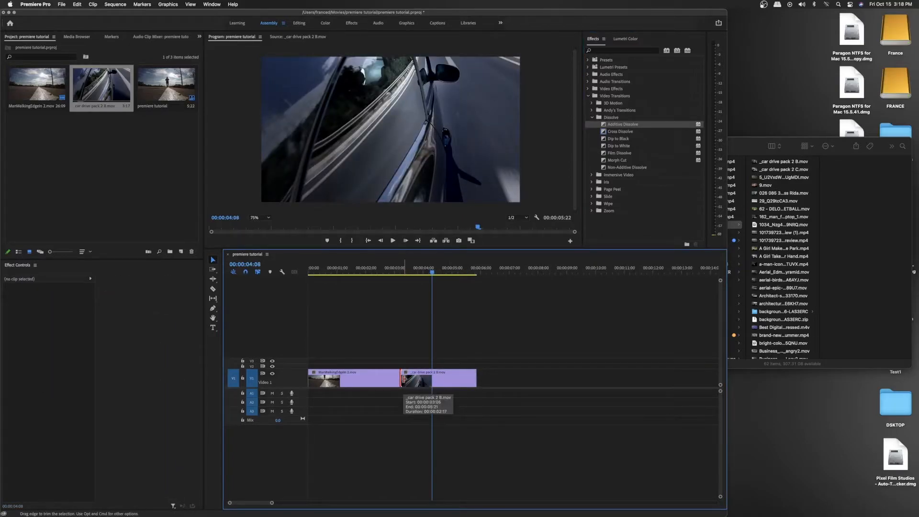
pyautogui.click(592, 176)
pyautogui.scroll(-3, 627, 194)
pyautogui.moveTo(622, 173); pyautogui.dragTo(402, 379)
pyautogui.click(400, 280)
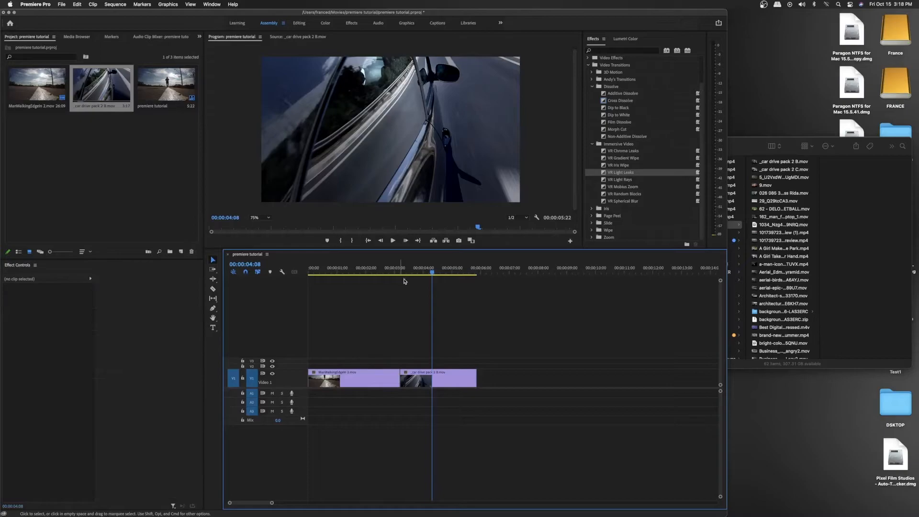
pyautogui.moveTo(605, 172); pyautogui.dragTo(400, 378)
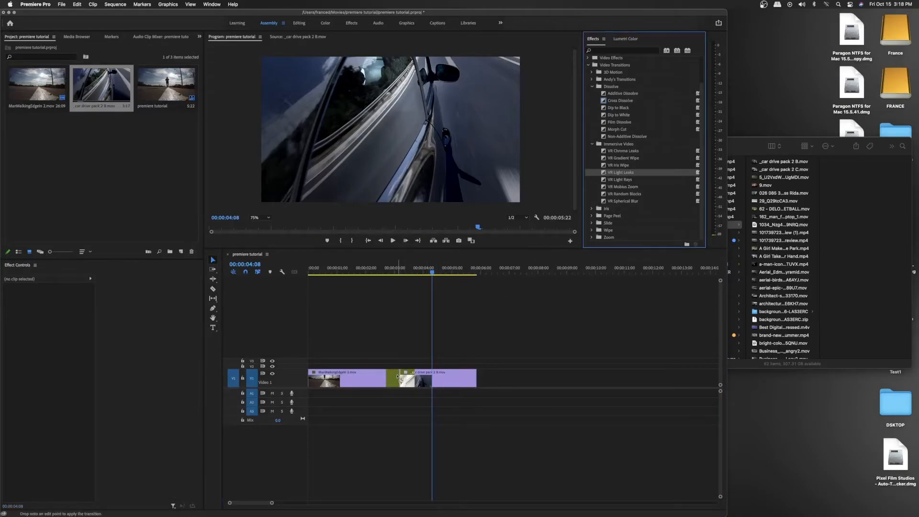
pyautogui.moveTo(401, 379); pyautogui.dragTo(400, 380)
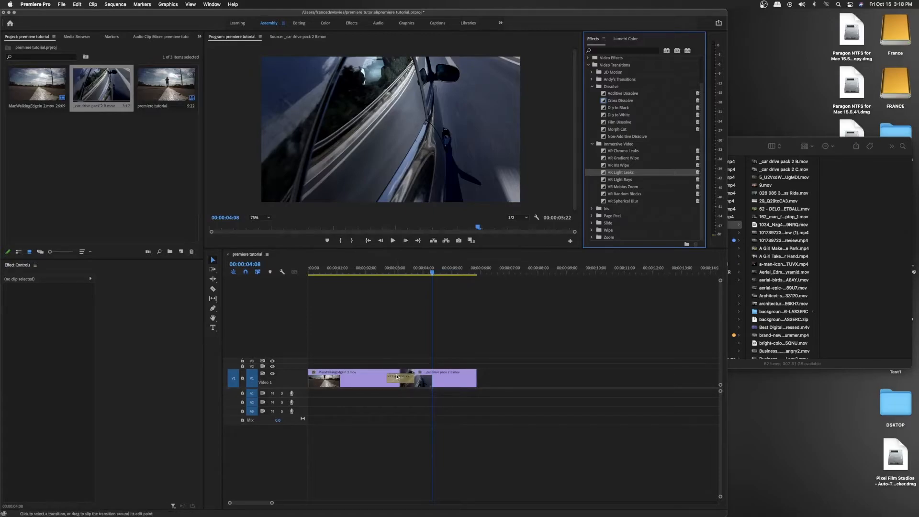
pyautogui.moveTo(391, 269); pyautogui.dragTo(378, 283)
pyautogui.press('space')
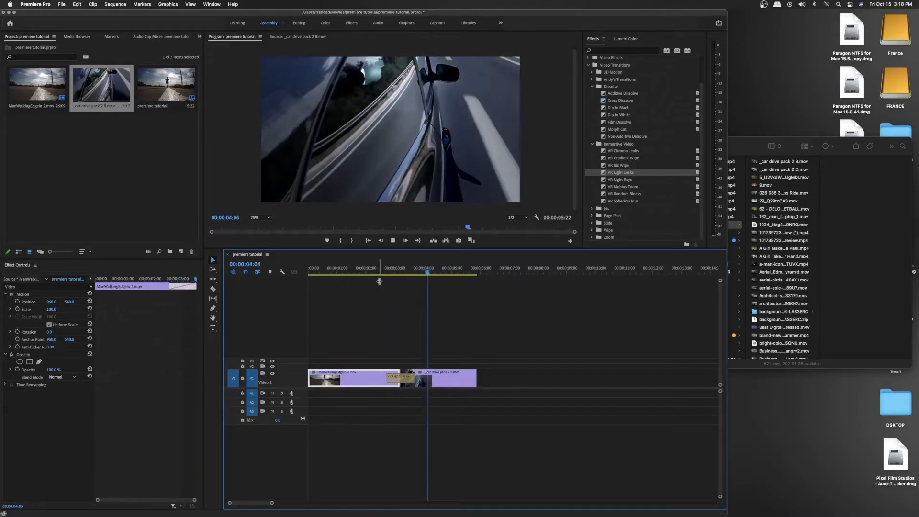
pyautogui.click(402, 272)
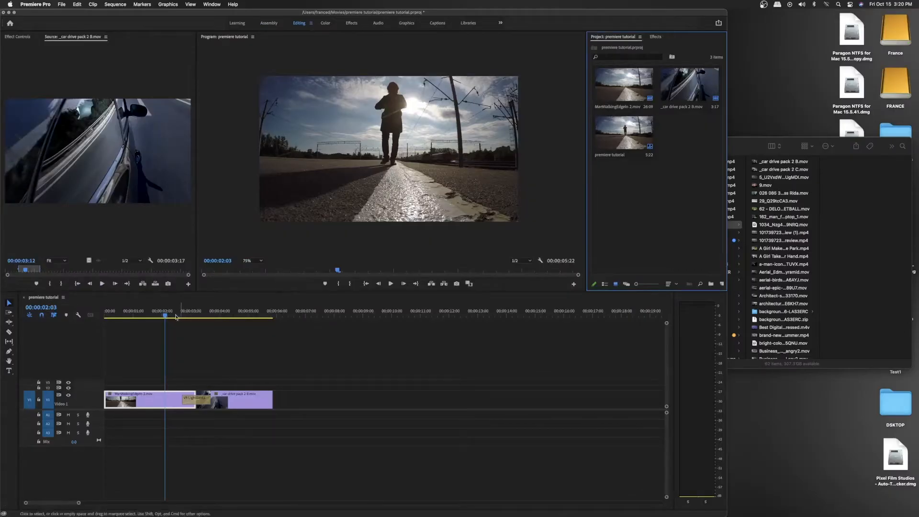
# Enlarge the application window across the screen, widen the Source monitor, and return to the Selection tool.
pyautogui.moveTo(170, 310); pyautogui.dragTo(173, 323)
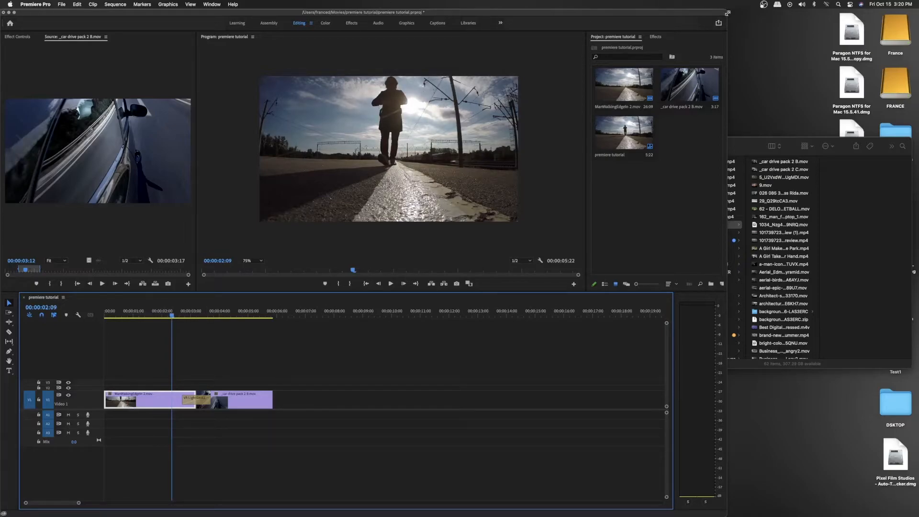
pyautogui.moveTo(730, 12); pyautogui.dragTo(916, 2)
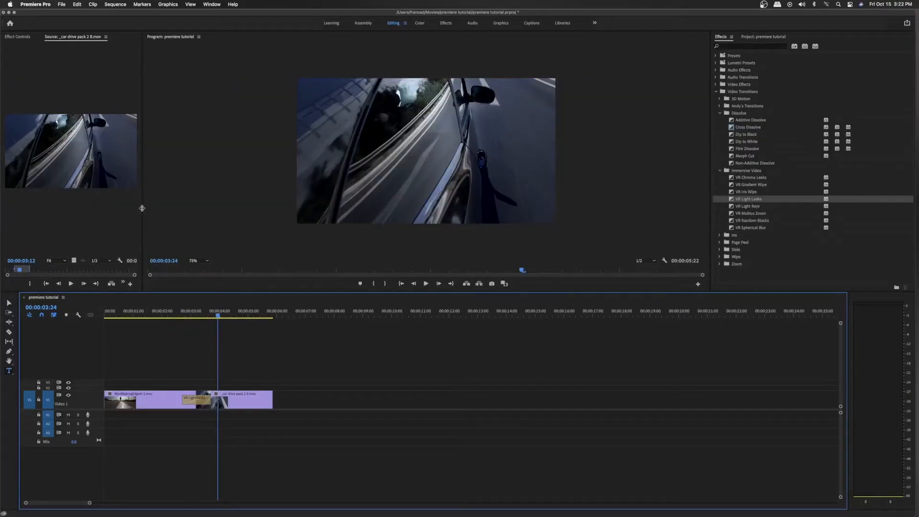
pyautogui.moveTo(142, 208); pyautogui.dragTo(318, 225)
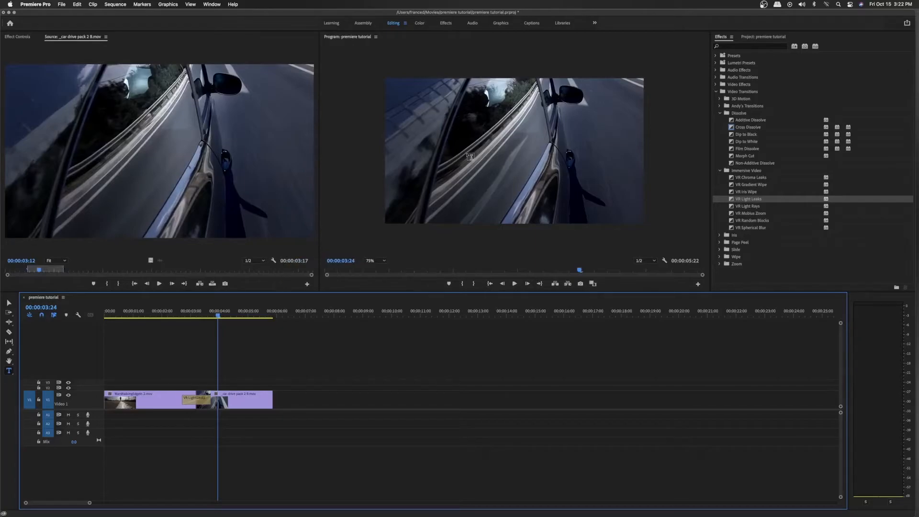
pyautogui.click(9, 303)
pyautogui.click(159, 161)
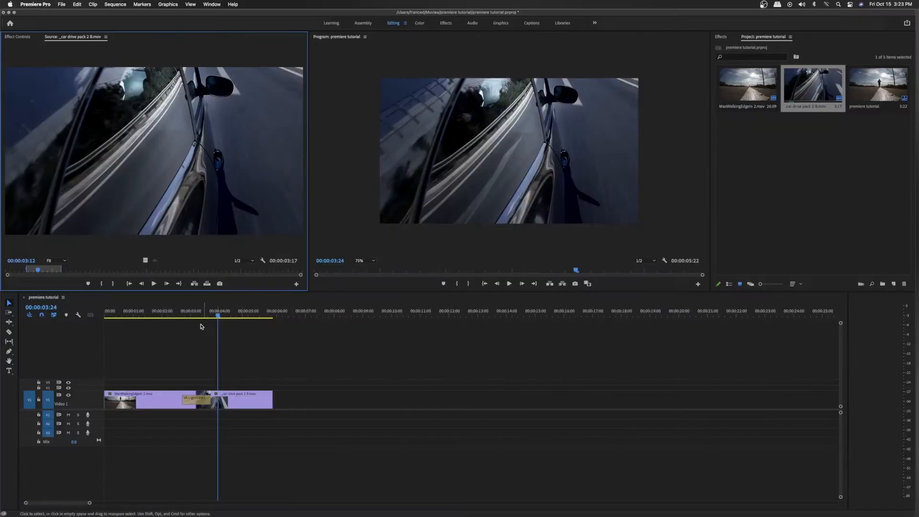
pyautogui.moveTo(207, 314)
pyautogui.mouseDown()
pyautogui.moveTo(168, 315)
pyautogui.moveTo(221, 320)
pyautogui.mouseUp()
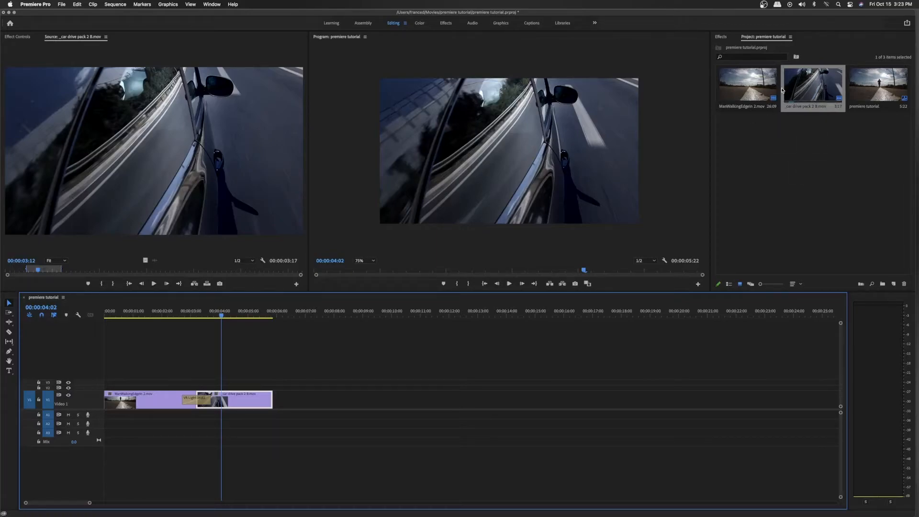
# Mark ManWalkingEdgeIn 2.mov from 00:00:08:08 to 00:00:11:15 in the Source monitor and place that section on V1 directly after the car clip.
pyautogui.doubleClick(756, 78)
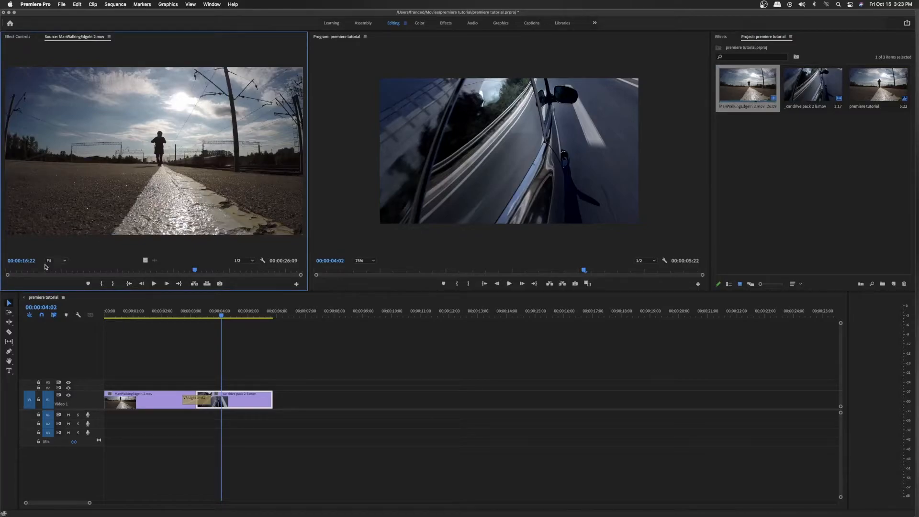
pyautogui.moveTo(27, 275); pyautogui.dragTo(100, 279)
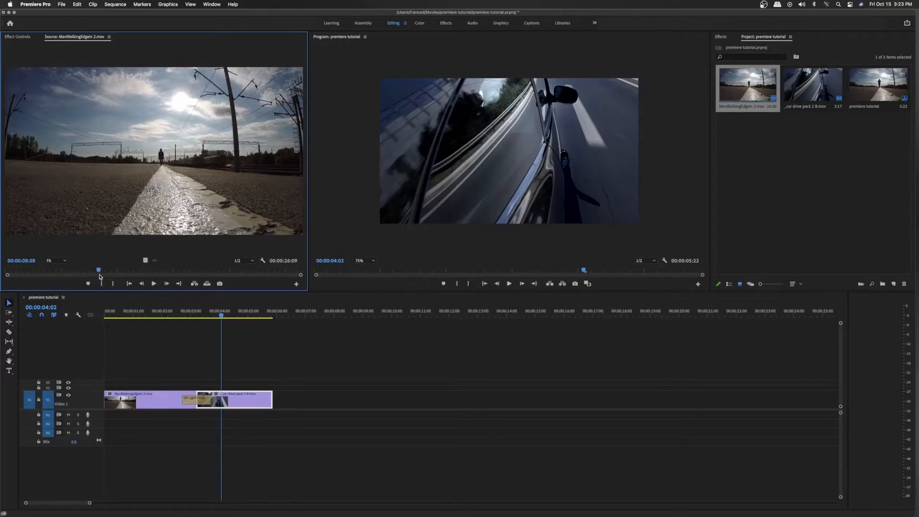
pyautogui.press('i')
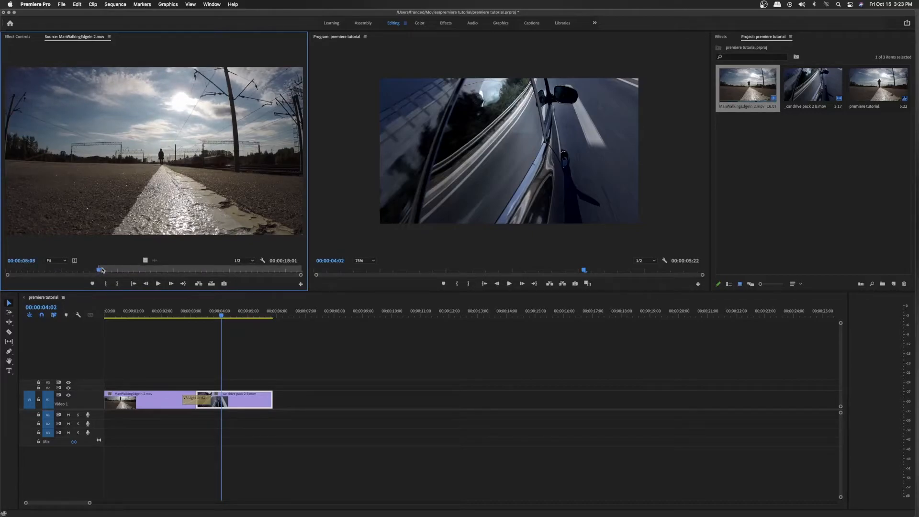
pyautogui.moveTo(127, 271); pyautogui.dragTo(136, 271)
pyautogui.press('o')
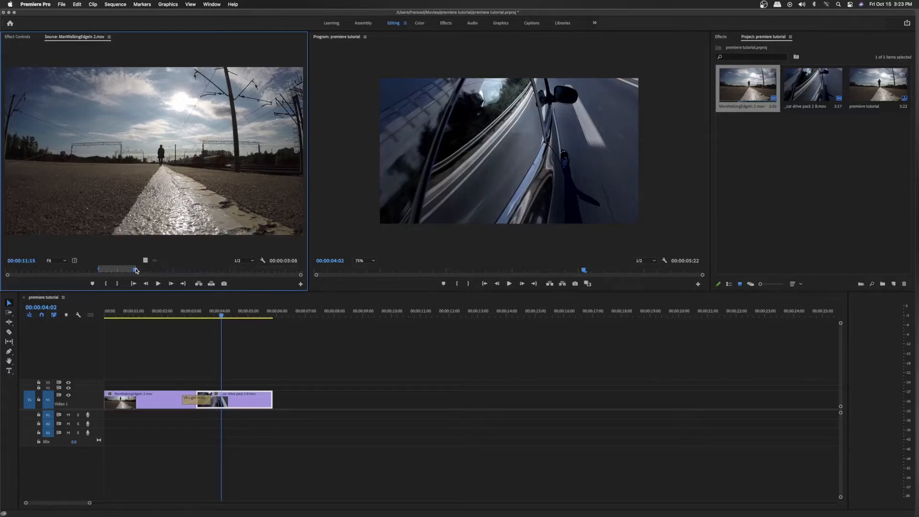
pyautogui.moveTo(143, 261); pyautogui.dragTo(277, 405)
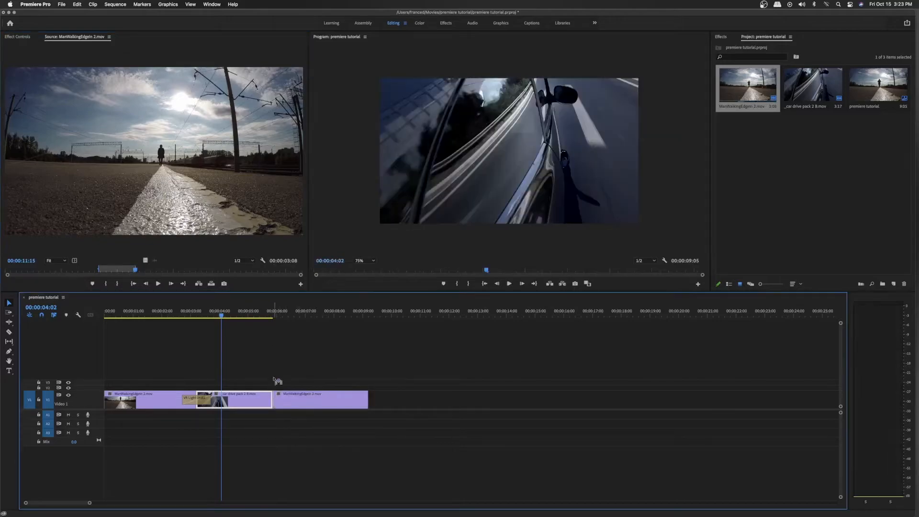
# Apply a Cross Dissolve at the cut between the car clip and second walking clip, and play the sequence from 00:00:02:03.
pyautogui.click(271, 396)
pyautogui.press('super+d')
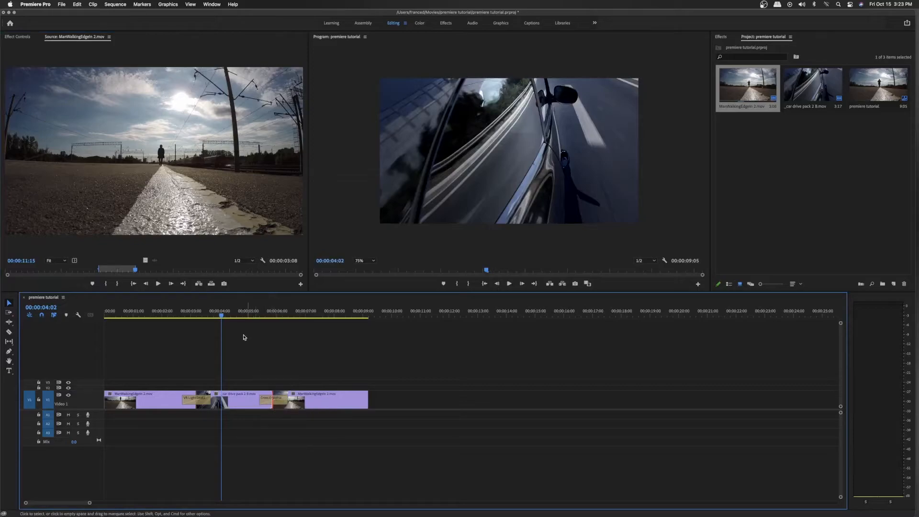
pyautogui.moveTo(248, 316); pyautogui.dragTo(167, 332)
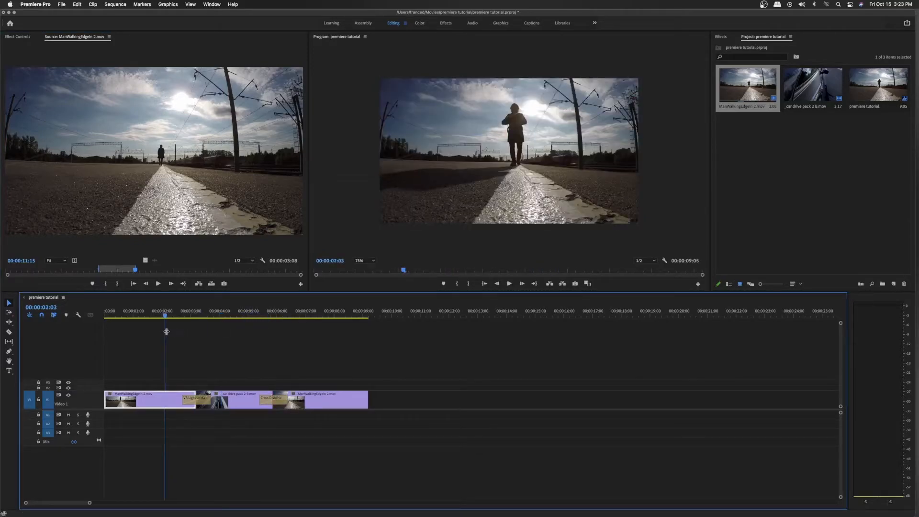
pyautogui.press('space')
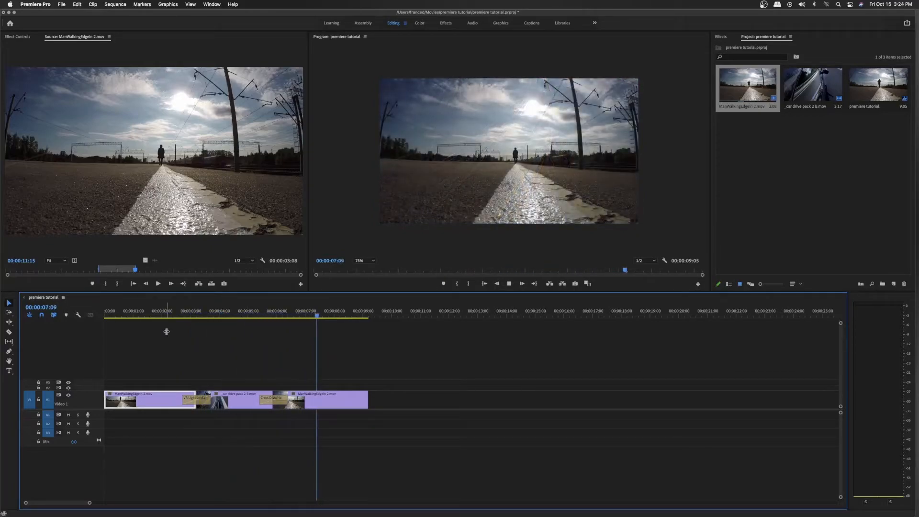
pyautogui.press('space')
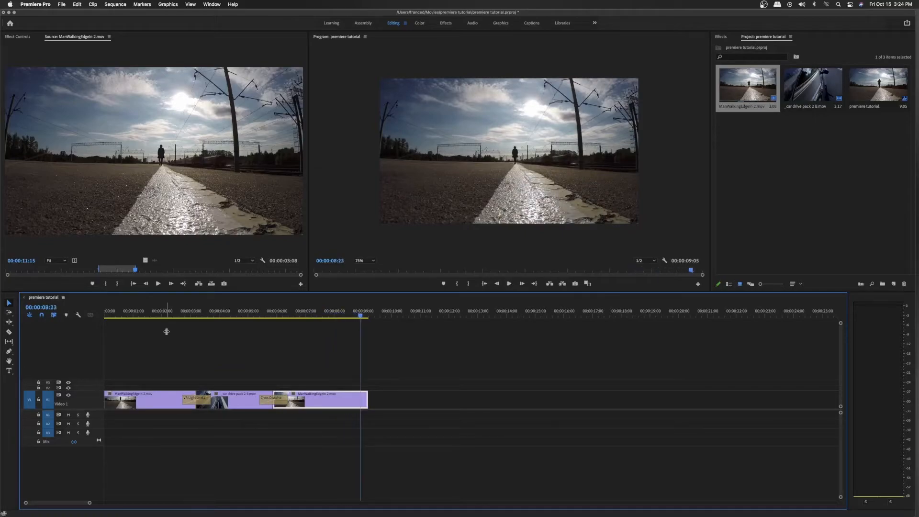
pyautogui.click(234, 314)
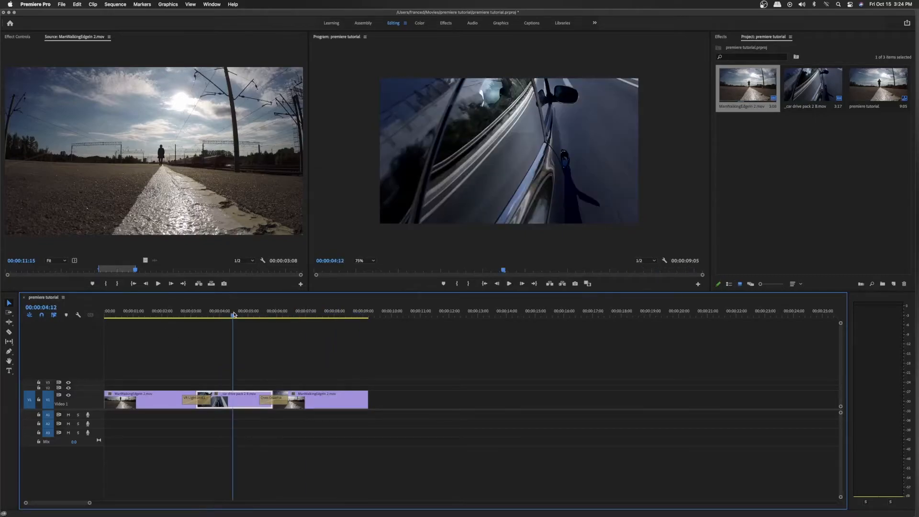
# Move the Premiere Pro window aside and bring the Finder window into reach for browsing media files.
pyautogui.click(62, 4)
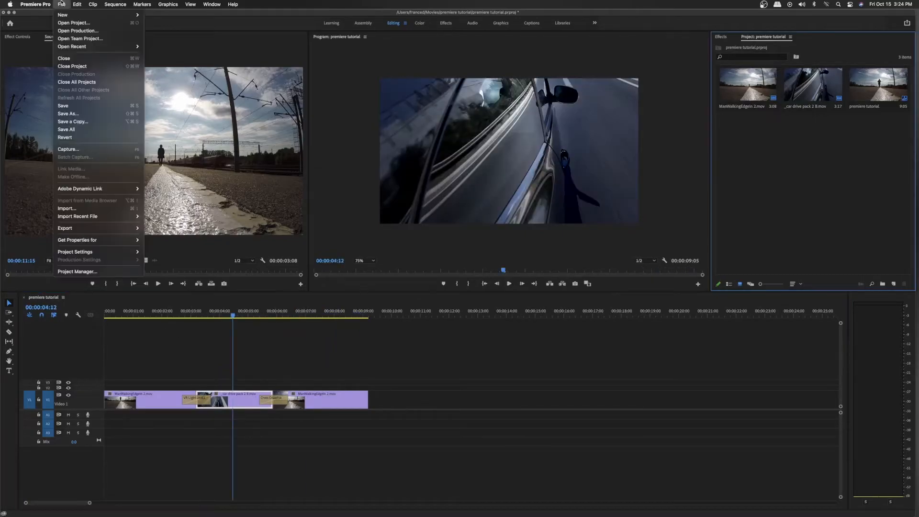
pyautogui.click(104, 208)
pyautogui.moveTo(712, 17); pyautogui.dragTo(568, 20)
pyautogui.moveTo(826, 157); pyautogui.dragTo(842, 242)
pyautogui.scroll(-3, 743, 375)
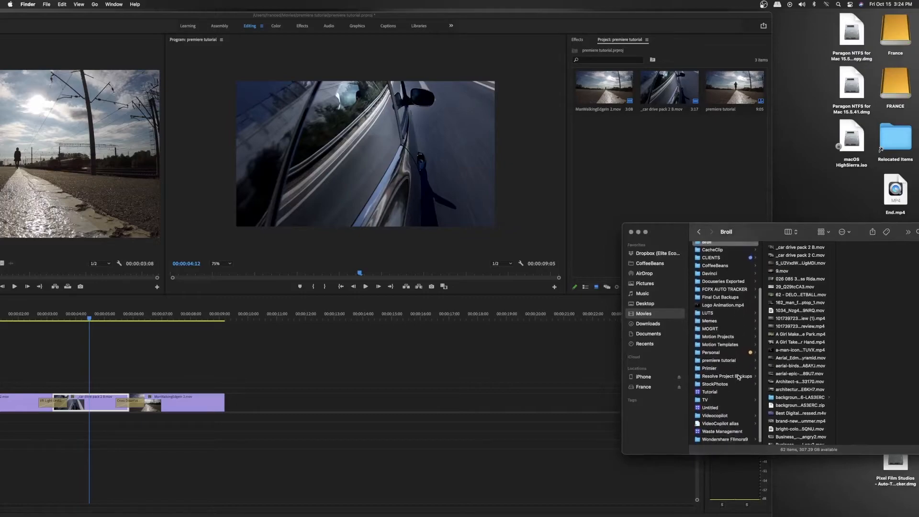
# Import I_Don_t_Want_To_Do_This_Without_You.mp3 into the project from the Youtube Audio Library folder inside Music.
pyautogui.click(643, 294)
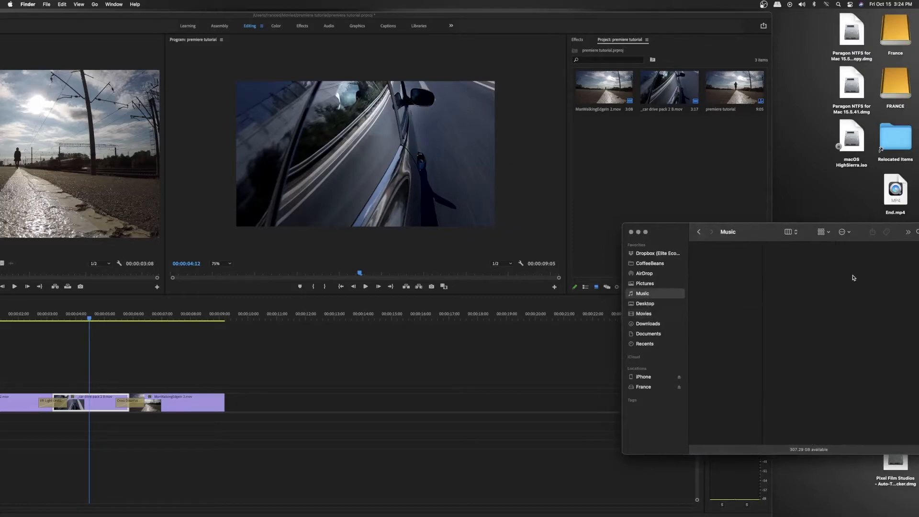
pyautogui.moveTo(765, 234); pyautogui.dragTo(744, 158)
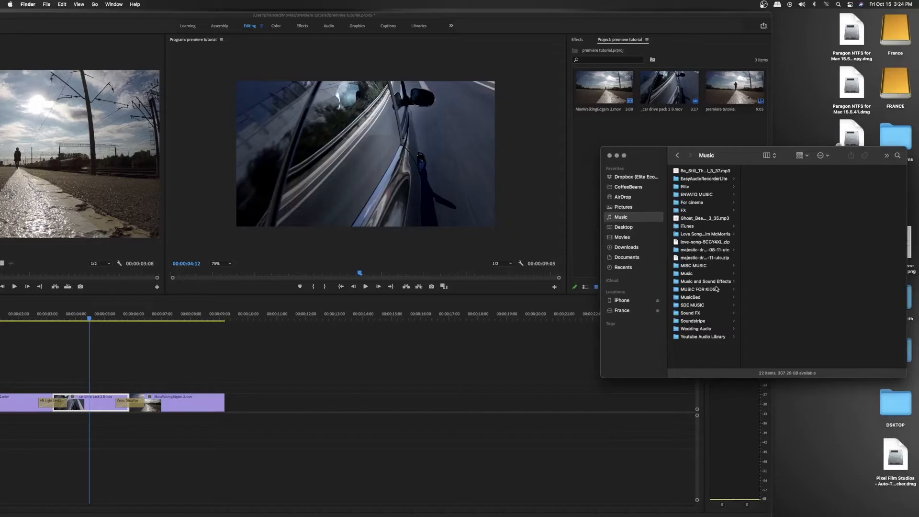
pyautogui.click(712, 338)
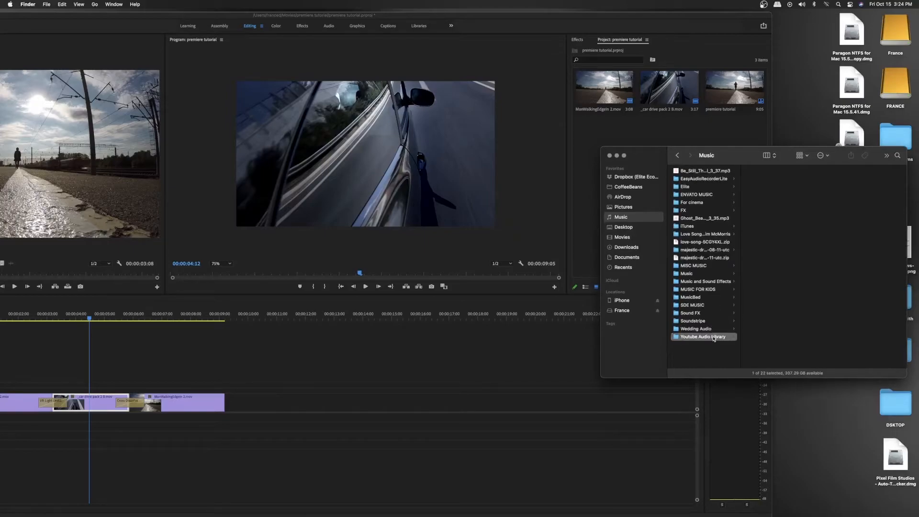
pyautogui.scroll(-3, 769, 244)
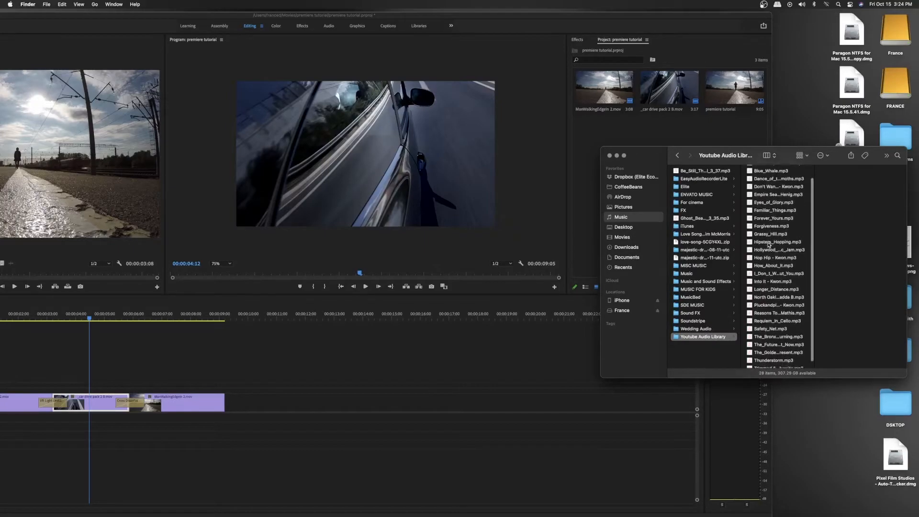
pyautogui.moveTo(777, 263); pyautogui.dragTo(605, 137)
pyautogui.moveTo(591, 142); pyautogui.dragTo(611, 143)
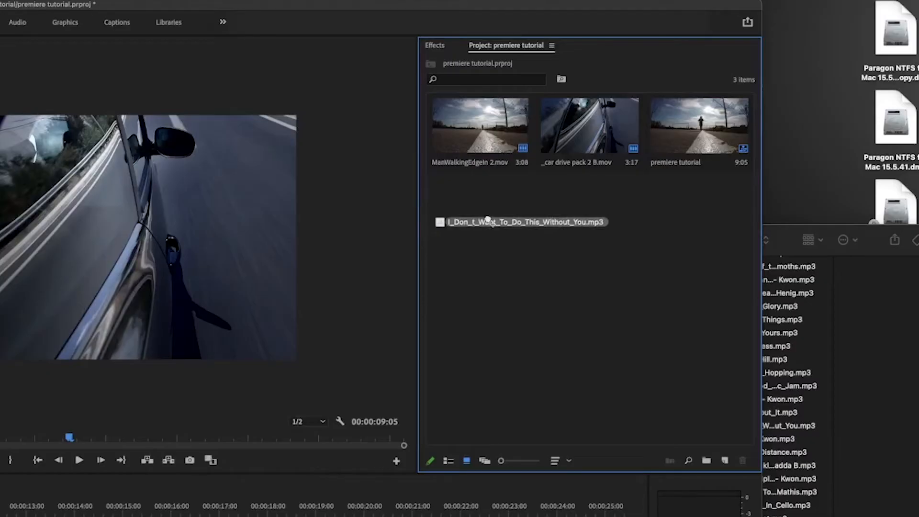
pyautogui.moveTo(489, 219); pyautogui.dragTo(556, 253)
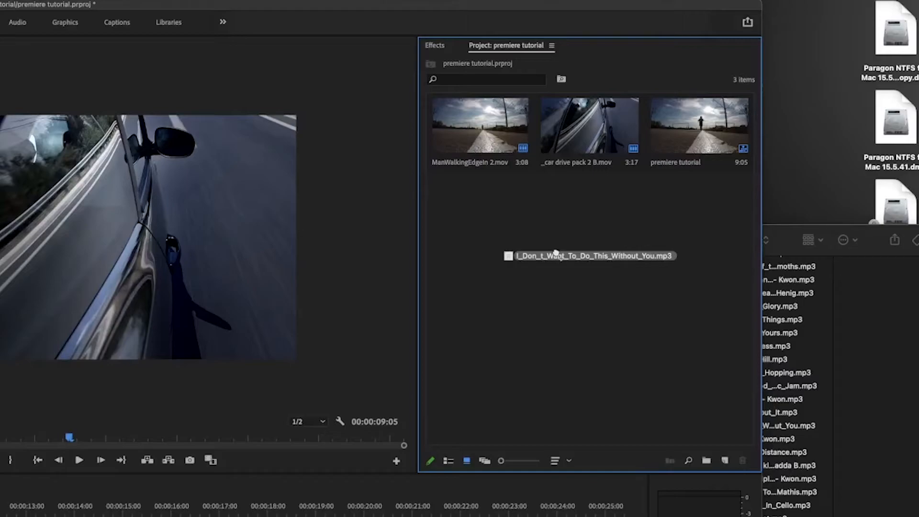
pyautogui.moveTo(556, 253); pyautogui.dragTo(555, 254)
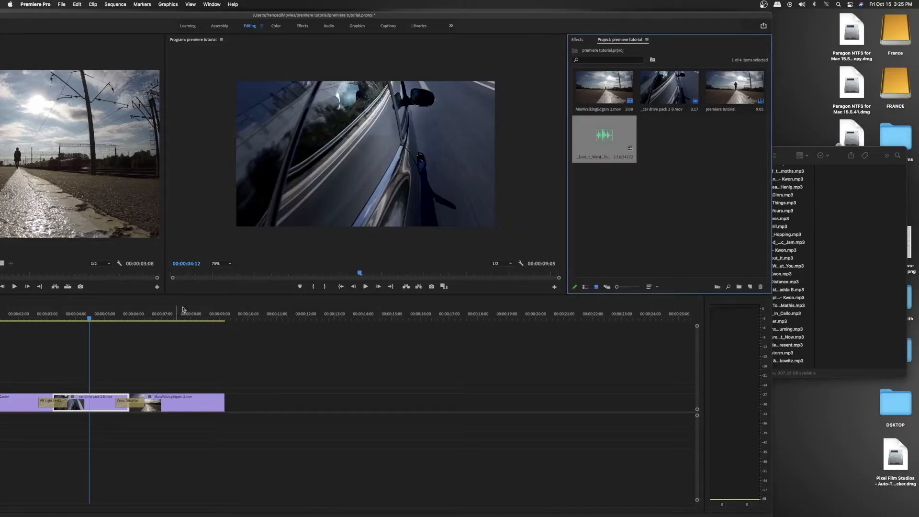
# Move the Premiere Pro window back to fill the screen and place the imported music track at the start of A1.
pyautogui.moveTo(303, 8); pyautogui.dragTo(448, 3)
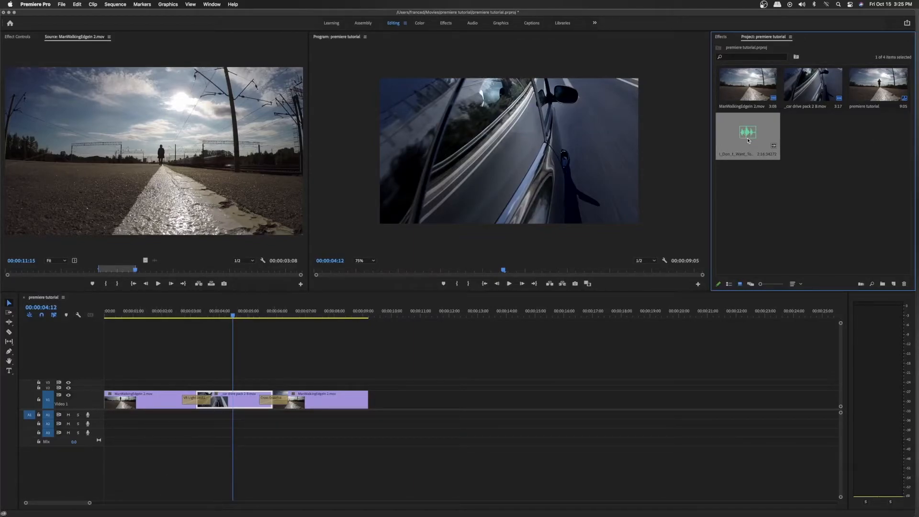
pyautogui.moveTo(745, 138); pyautogui.dragTo(107, 418)
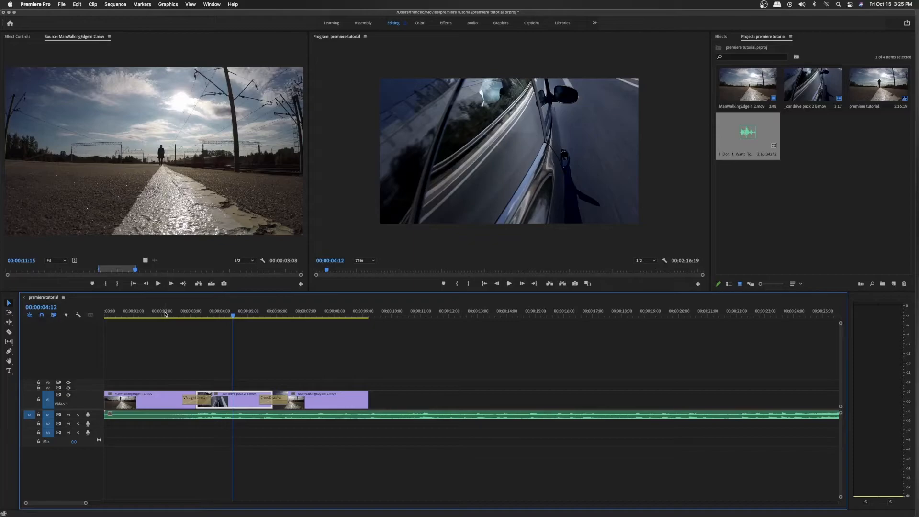
# Enlarge the Audio 1 track and trim the music clip's end back to match the end of the last video clip.
pyautogui.moveTo(98, 420); pyautogui.dragTo(94, 444)
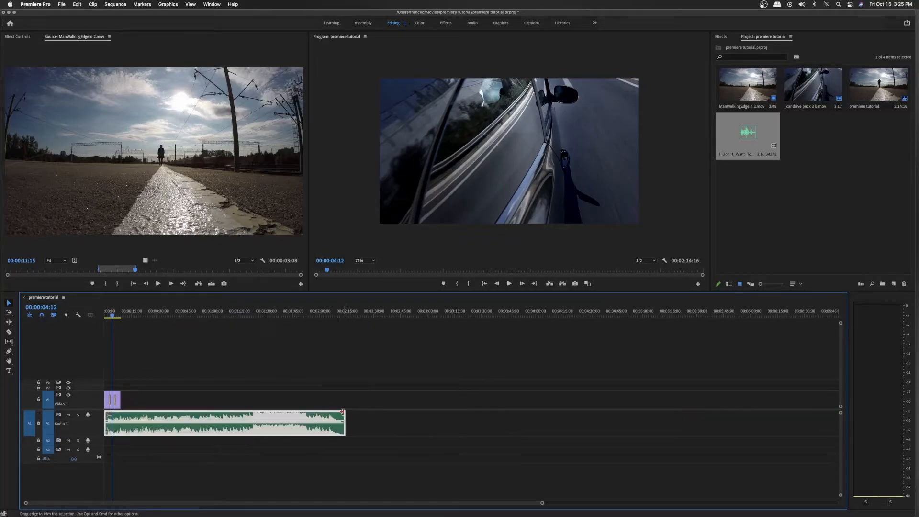
pyautogui.moveTo(343, 422); pyautogui.dragTo(121, 422)
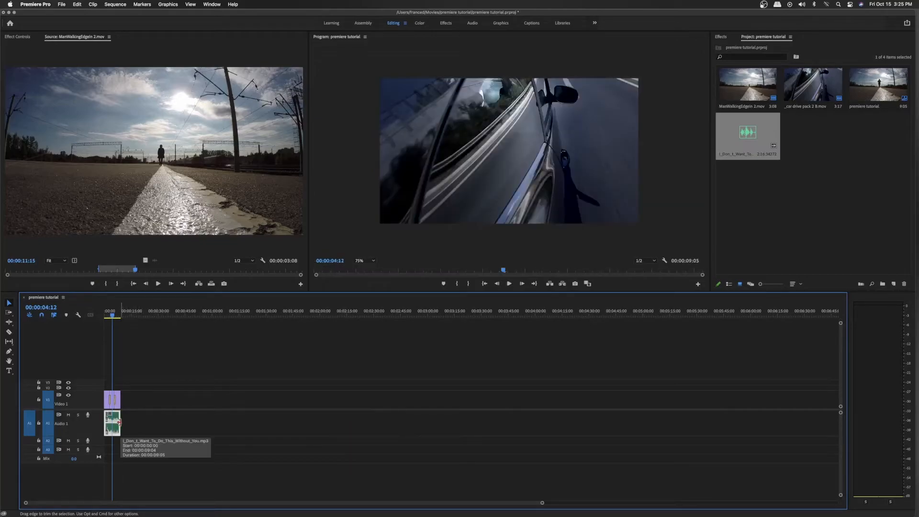
pyautogui.press('=')
pyautogui.press('=')
pyautogui.press('=')
pyautogui.press('=')
pyautogui.press('=')
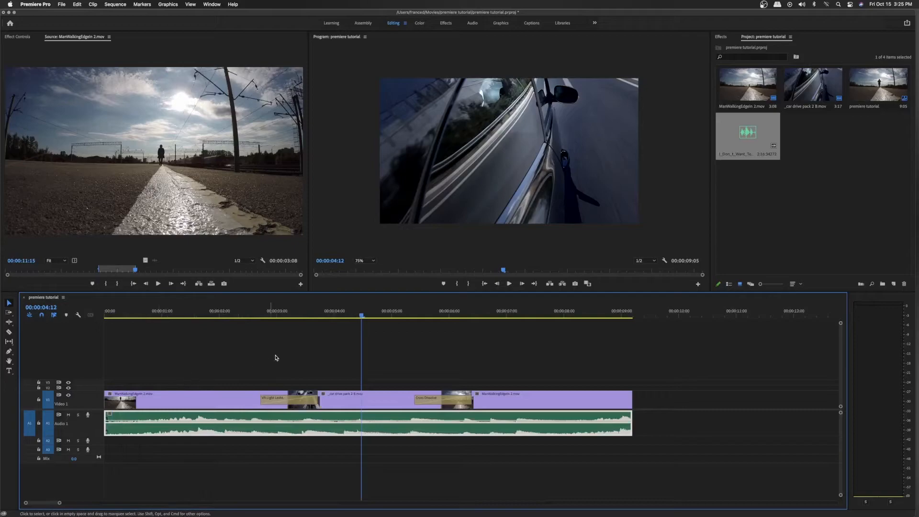
pyautogui.moveTo(268, 319); pyautogui.dragTo(371, 329)
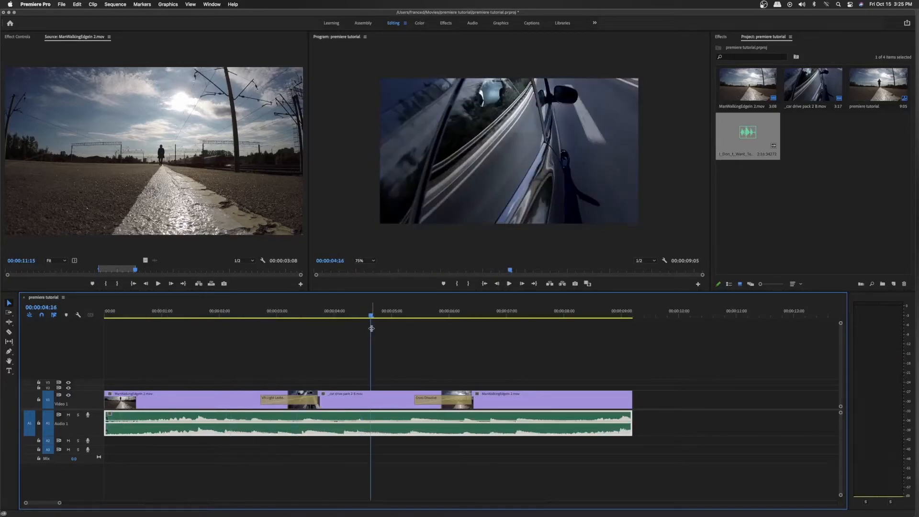
pyautogui.press('-')
pyautogui.press('-')
pyautogui.press('-')
pyautogui.press('-')
pyautogui.press('-')
pyautogui.press('-')
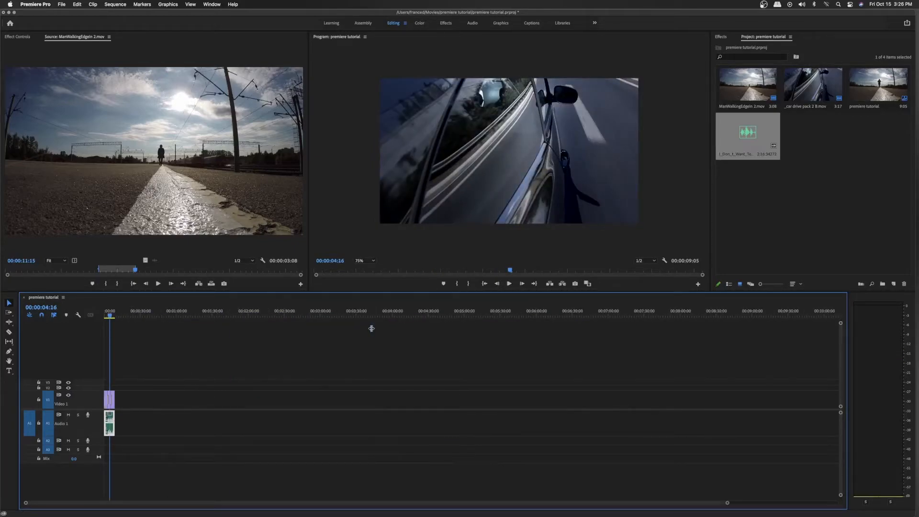
pyautogui.press('=')
pyautogui.press('=')
pyautogui.press('-')
pyautogui.press('-')
pyautogui.press('\\')
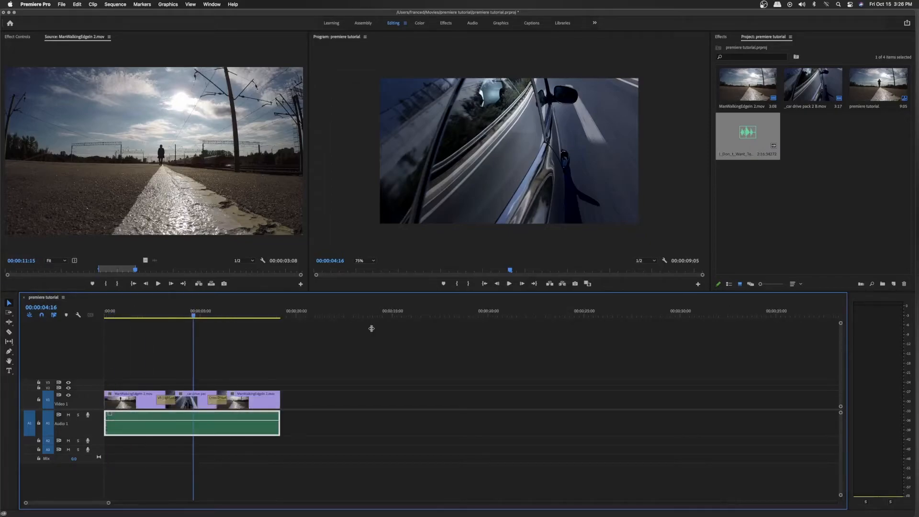
# Play the sequence from its start to review how the music runs under the video clips.
pyautogui.moveTo(350, 315); pyautogui.dragTo(135, 315)
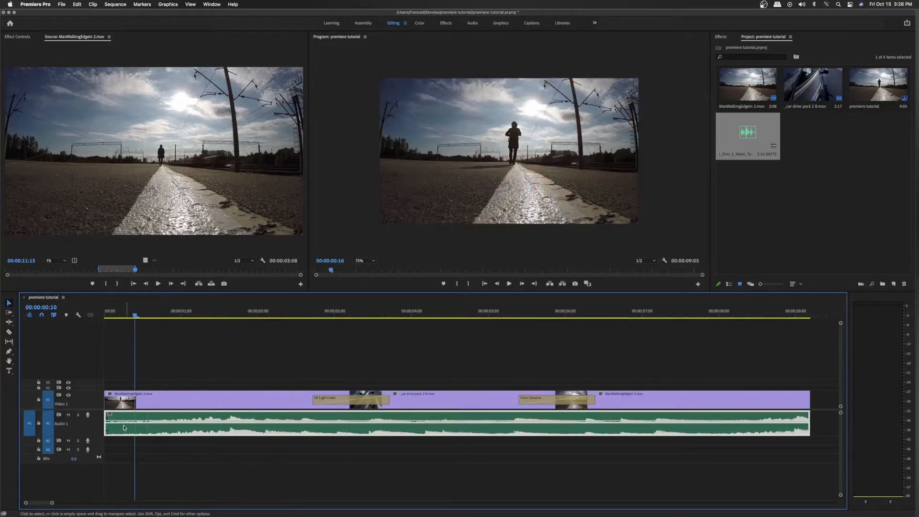
pyautogui.click(109, 415)
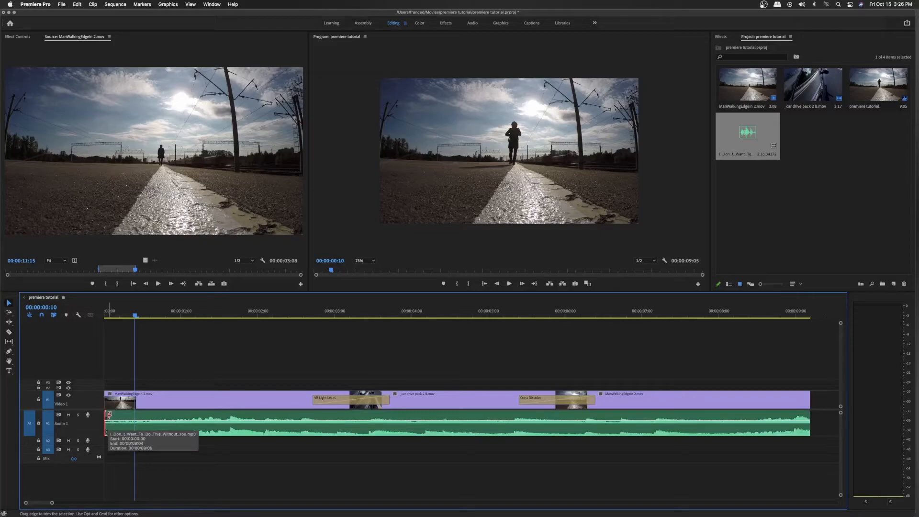
pyautogui.moveTo(122, 316); pyautogui.dragTo(83, 329)
pyautogui.press('space')
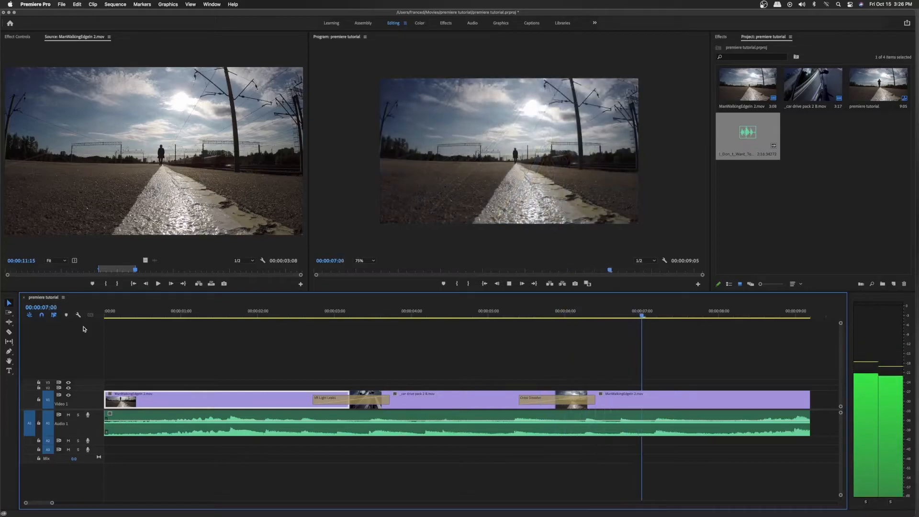
pyautogui.press('space')
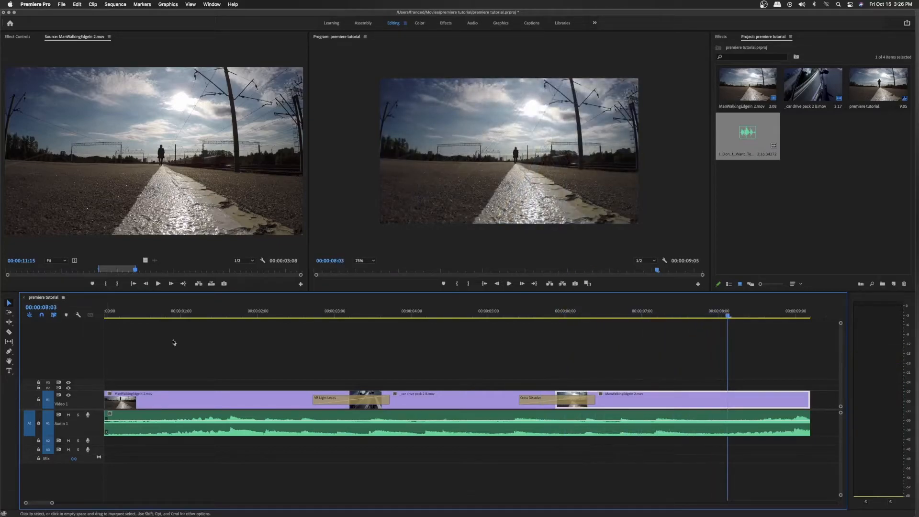
# Return the playhead to 00:00:00:00 and apply the default audio transition at the start of the music clip.
pyautogui.click(138, 314)
pyautogui.press('Home')
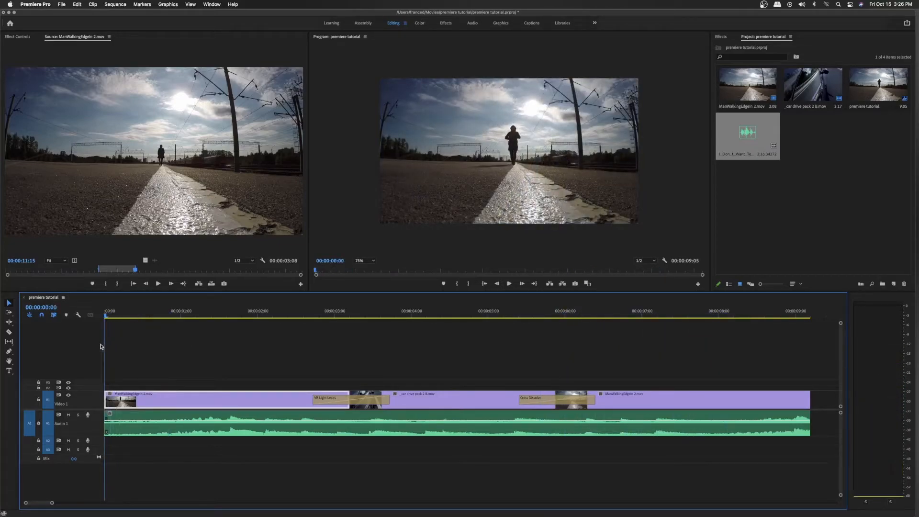
pyautogui.click(109, 416)
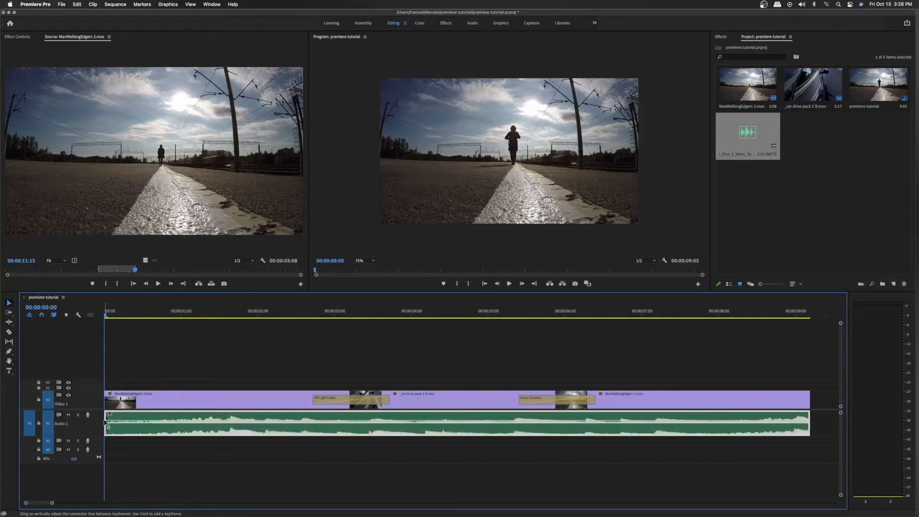
pyautogui.click(108, 417)
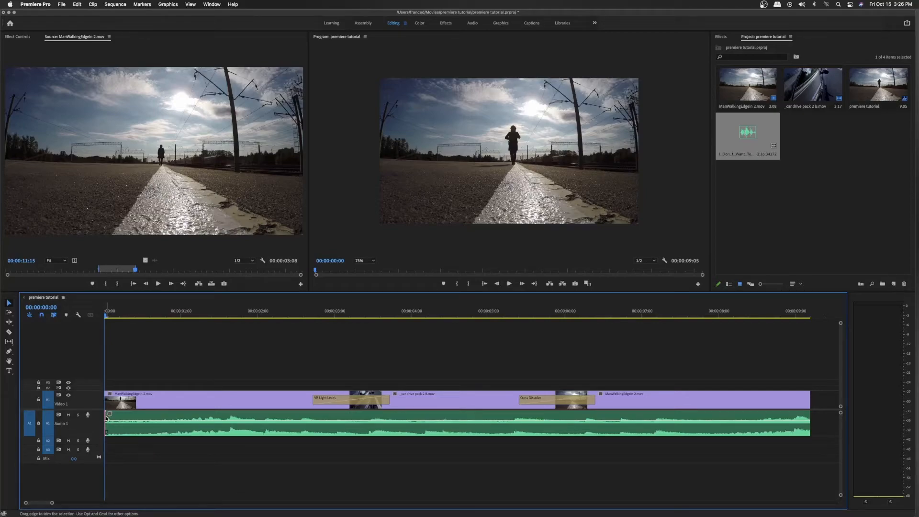
pyautogui.rightClick(107, 418)
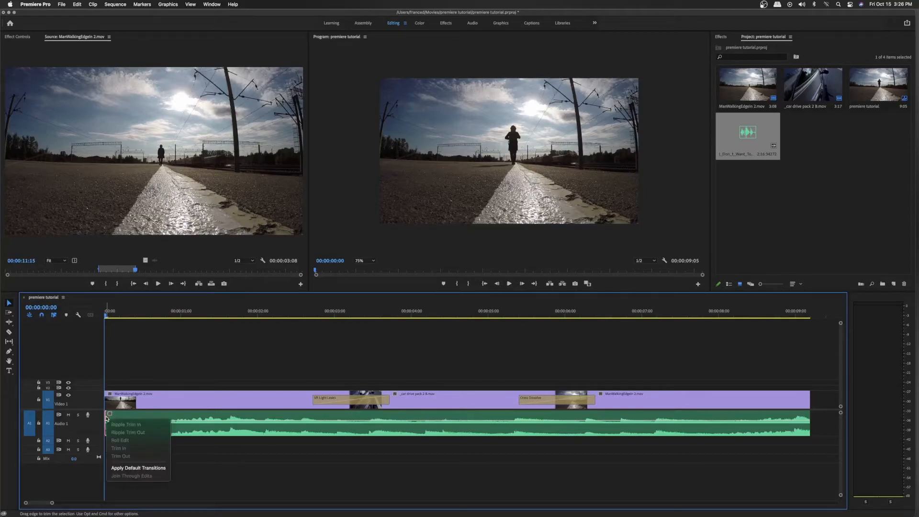
pyautogui.click(132, 470)
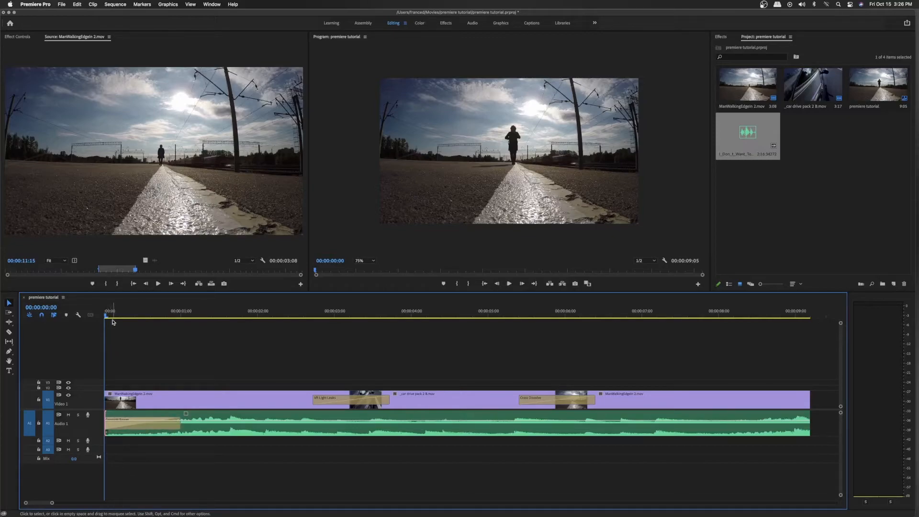
# Play the sequence from the beginning to check the fade-in on the music clip.
pyautogui.click(114, 401)
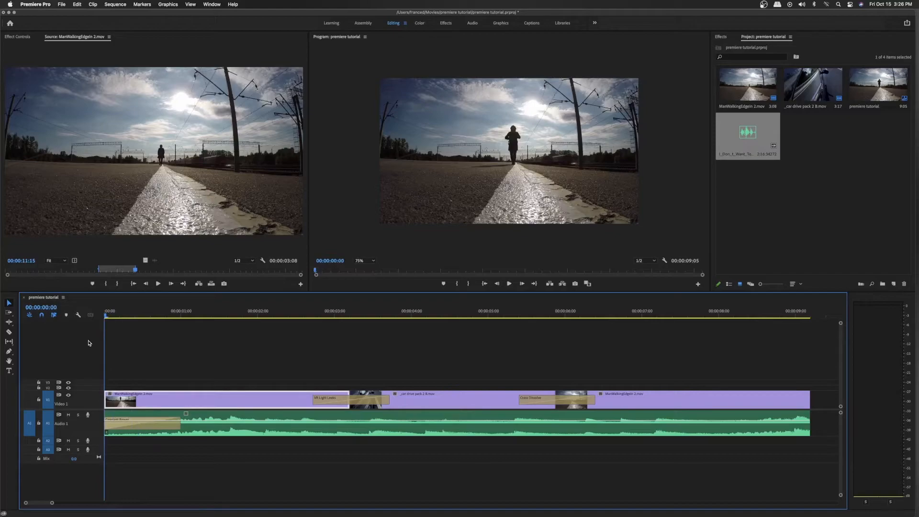
pyautogui.press('space')
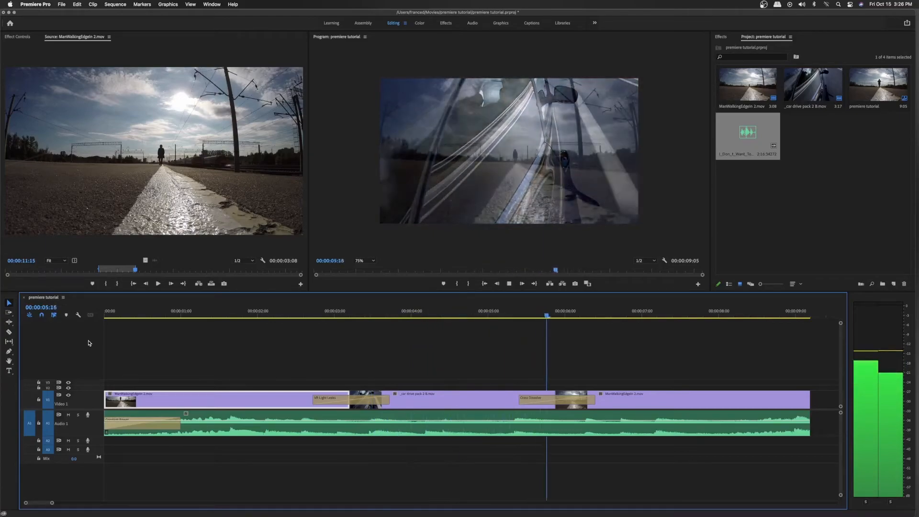
pyautogui.press('space')
# Apply the default audio transition at the end of the music clip on Audio 1.
pyautogui.hscroll(3, 525, 404)
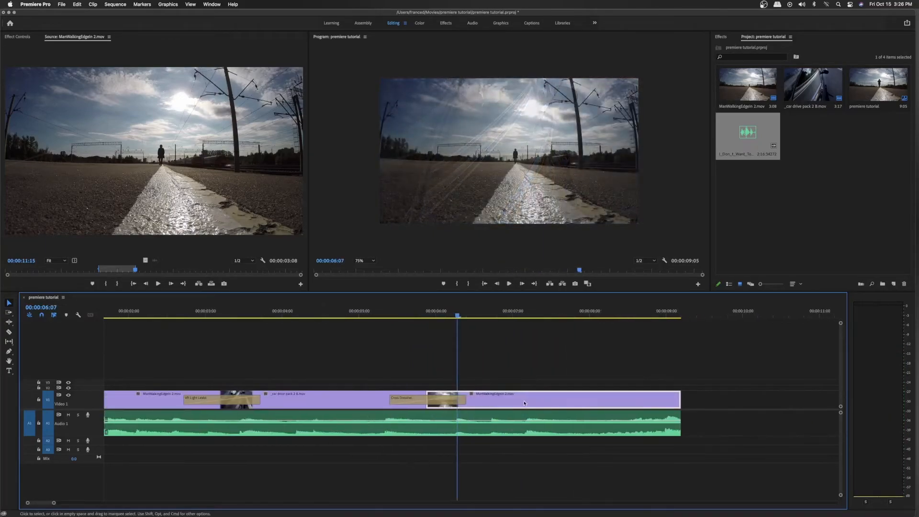
pyautogui.click(680, 417)
pyautogui.rightClick(679, 416)
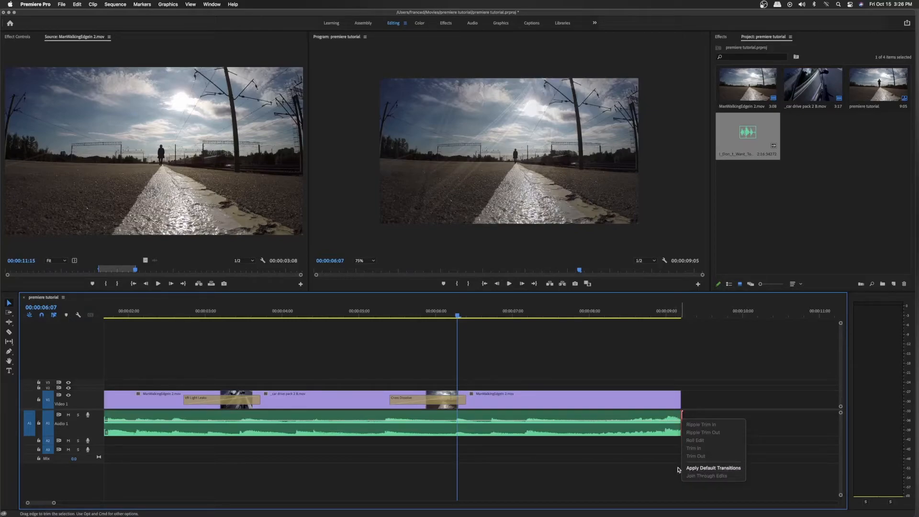
pyautogui.click(709, 468)
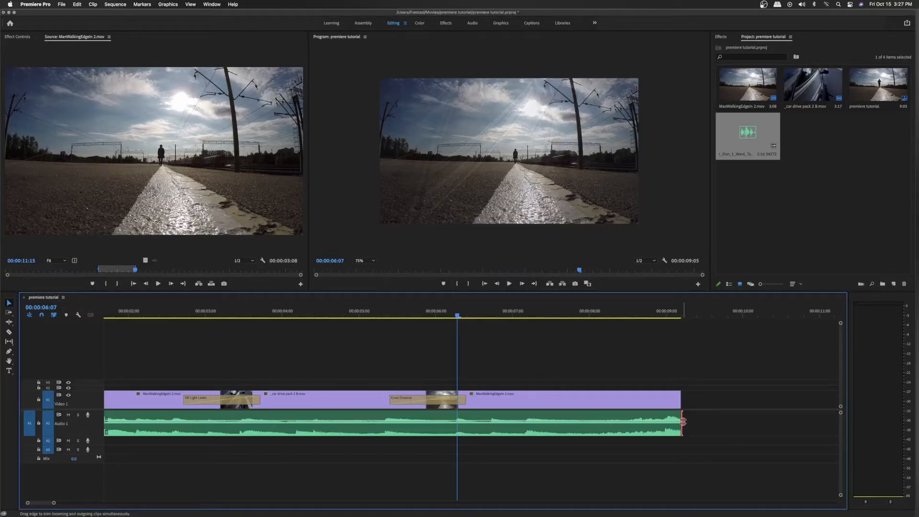
pyautogui.press('super+t')
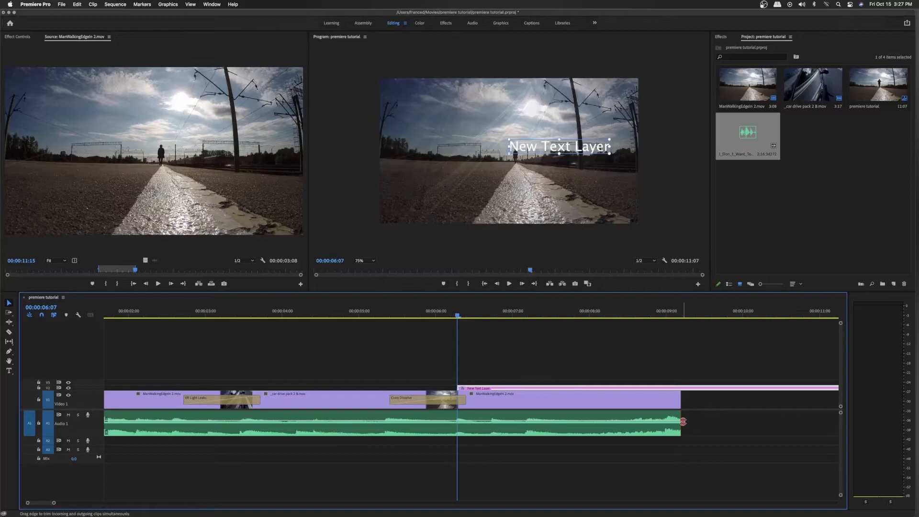
pyautogui.press('super+z')
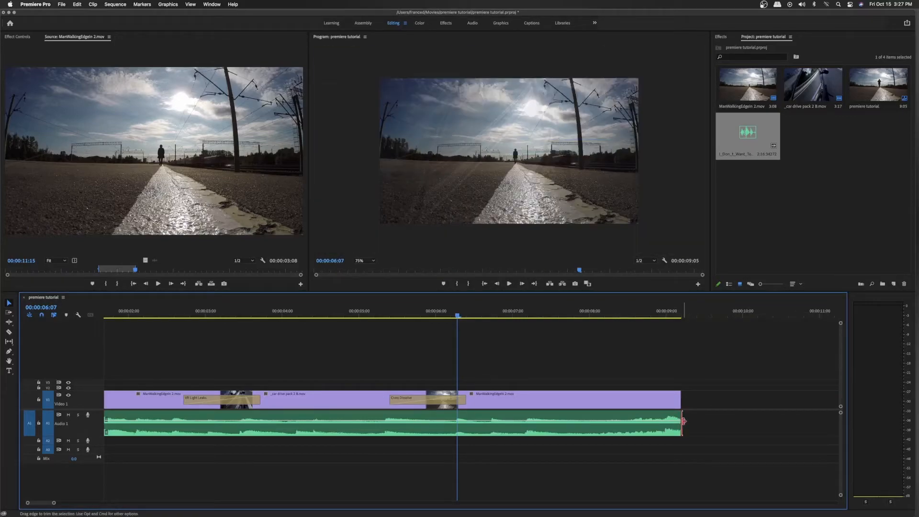
pyautogui.rightClick(683, 418)
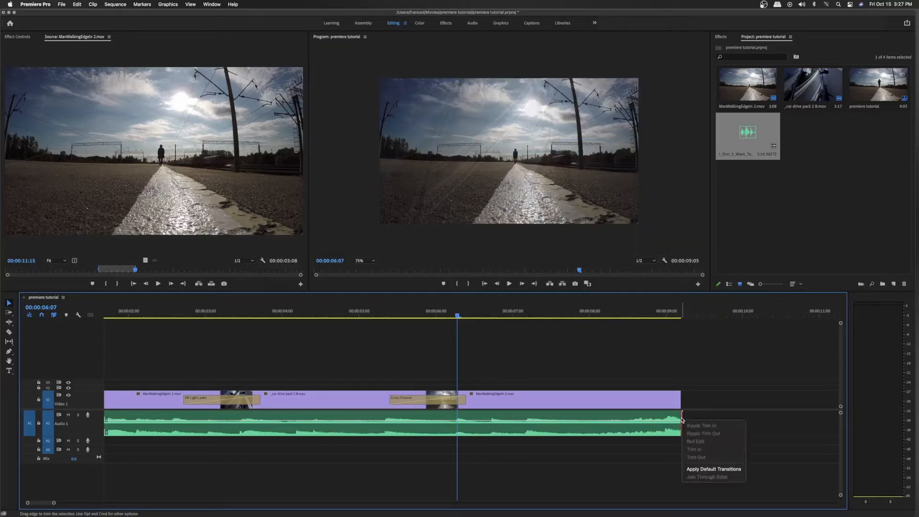
pyautogui.click(702, 469)
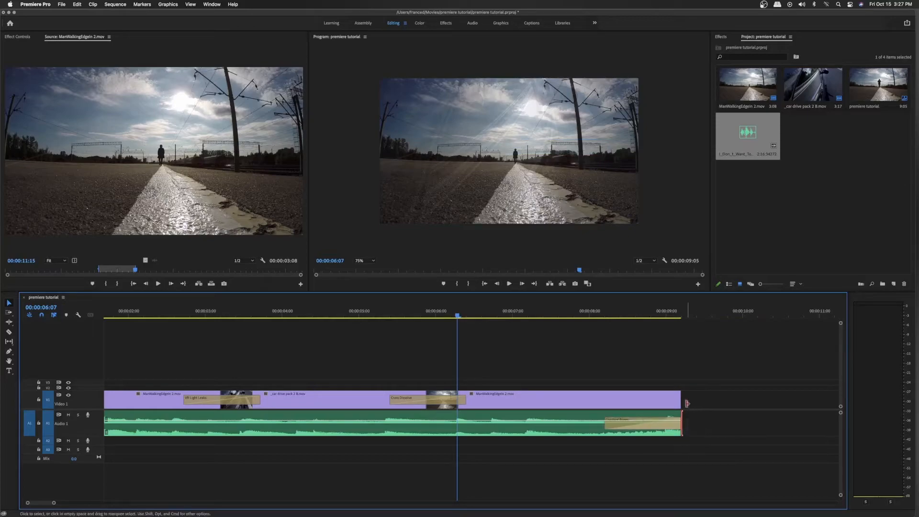
# Apply the default Cross Dissolve at the end of the last walking clip and at the start of the first walking clip.
pyautogui.rightClick(683, 396)
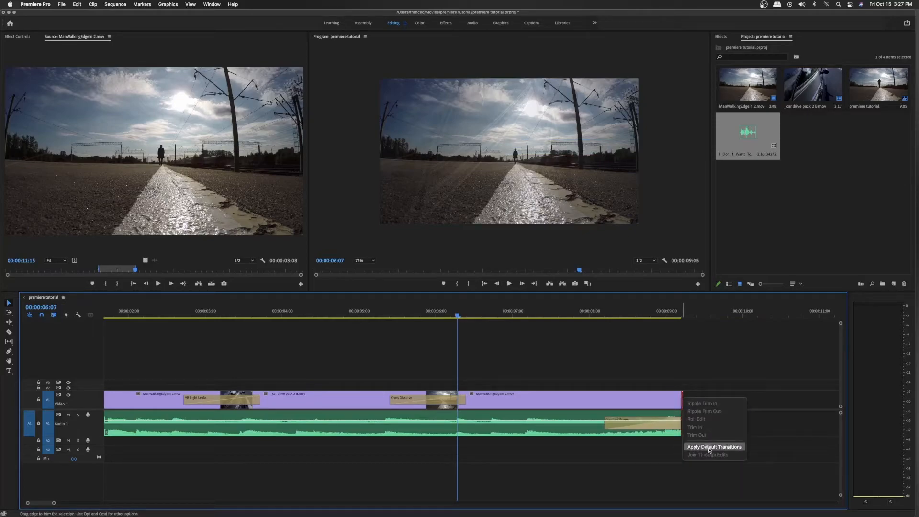
pyautogui.click(709, 447)
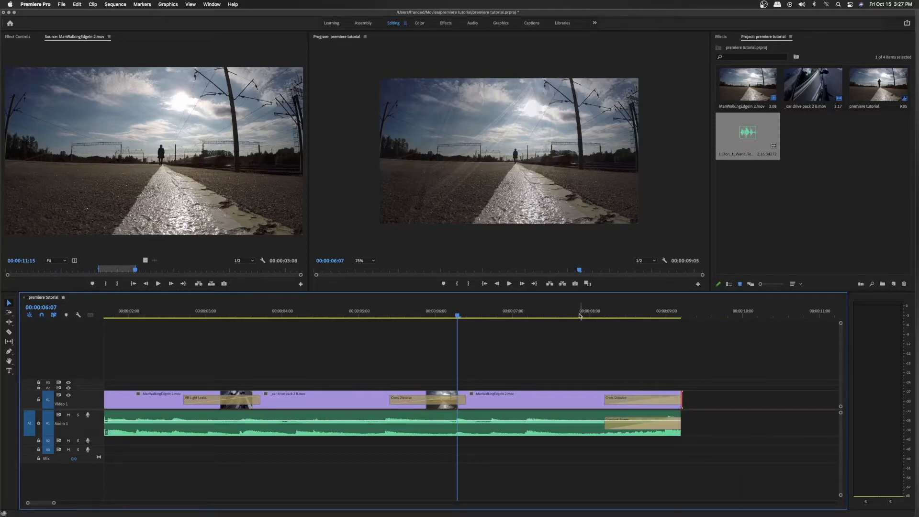
pyautogui.moveTo(579, 316); pyautogui.dragTo(106, 352)
pyautogui.hscroll(-5, 137, 352)
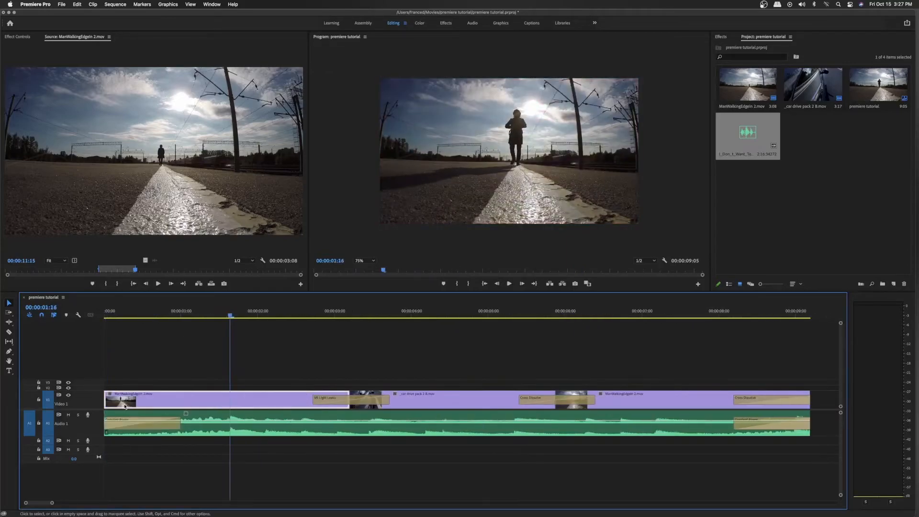
pyautogui.click(107, 399)
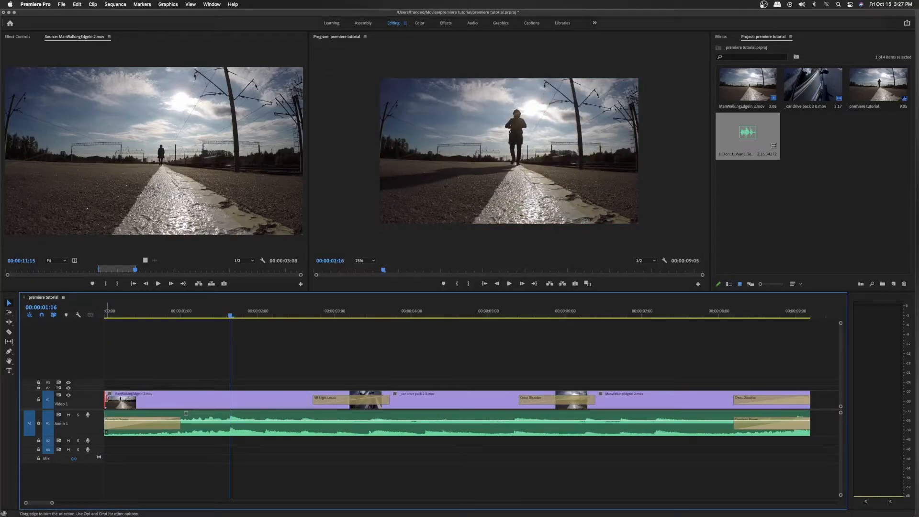
pyautogui.rightClick(107, 400)
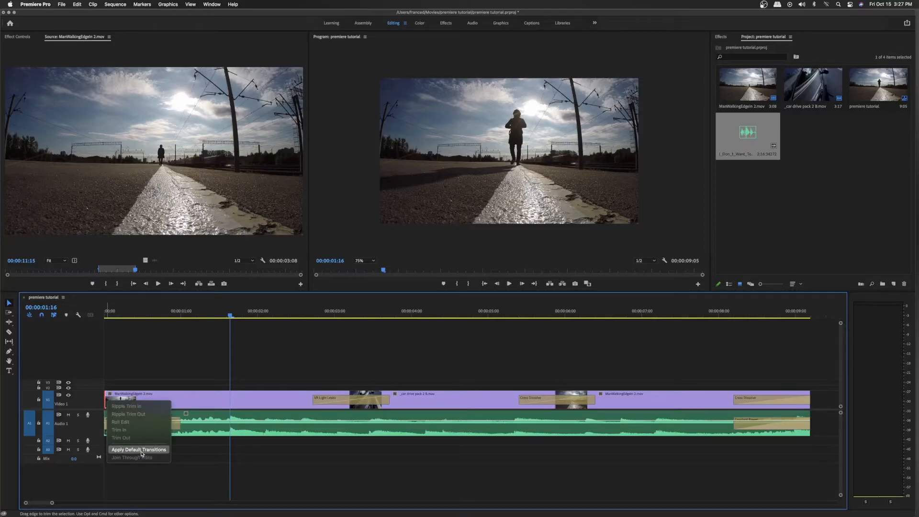
pyautogui.click(142, 450)
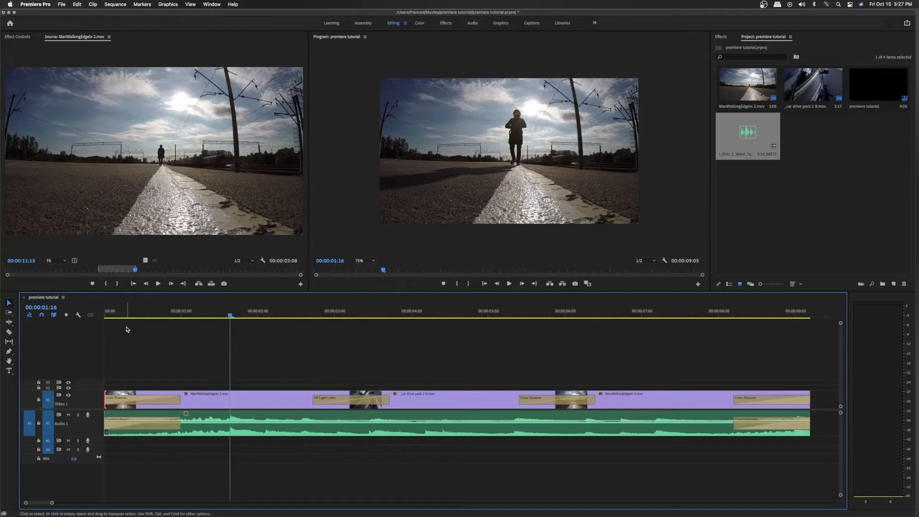
# Play the sequence from 00:00:00:00 to review the opening and closing fades on picture and music.
pyautogui.press('Home')
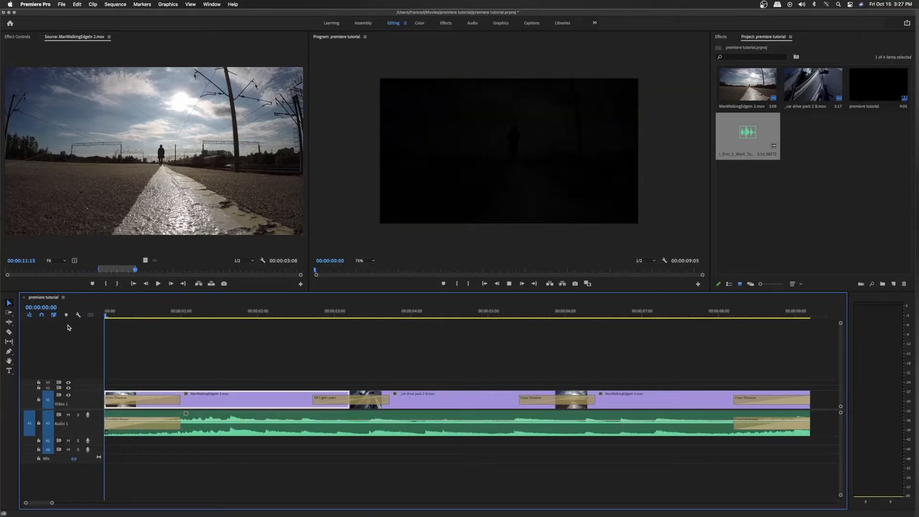
pyautogui.press('space')
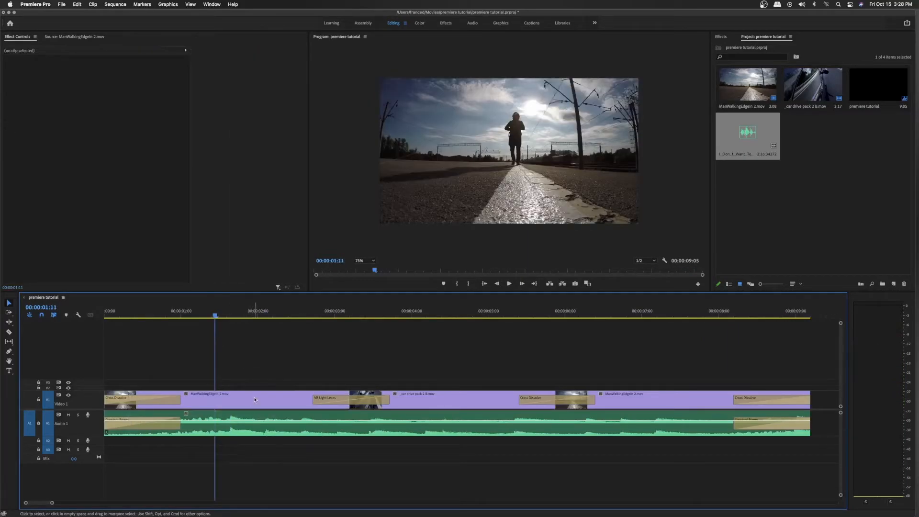
# Select the first walking clip, move the playhead to 00:00:01:23, and bring its Effect Controls into focus.
pyautogui.click(255, 400)
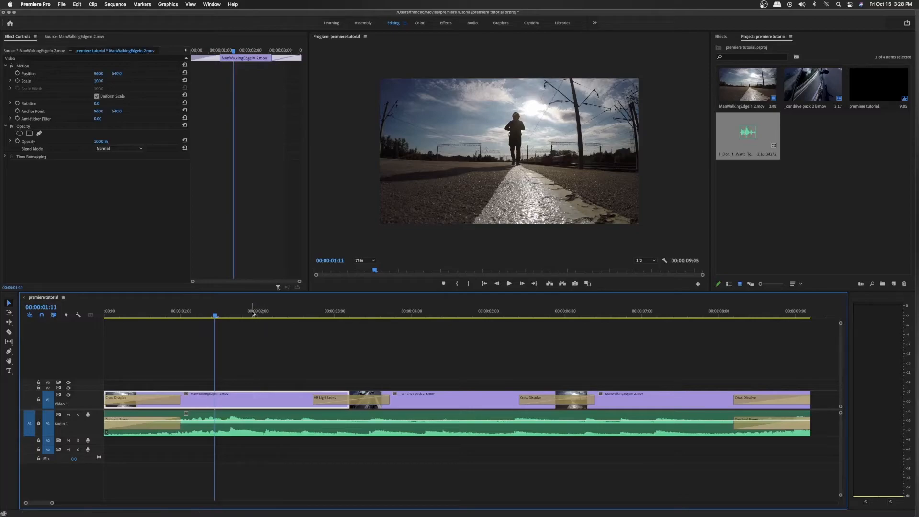
pyautogui.click(253, 314)
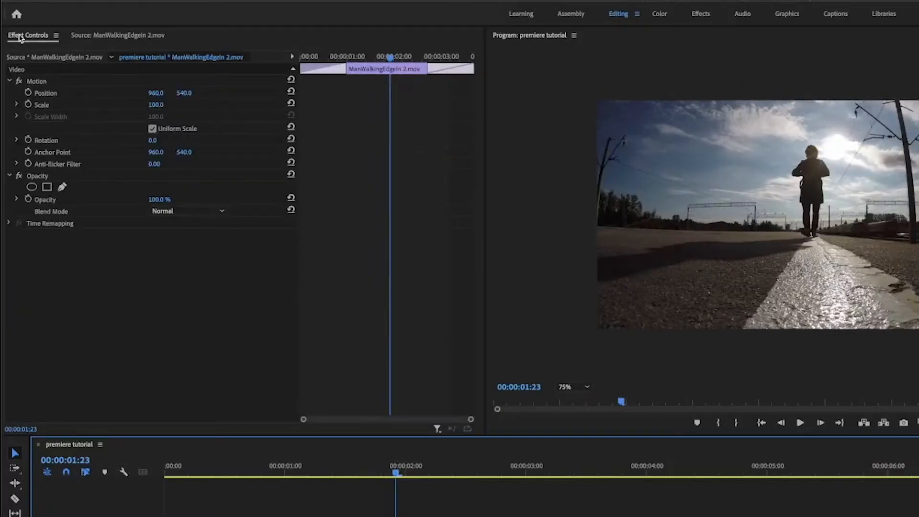
pyautogui.click(21, 38)
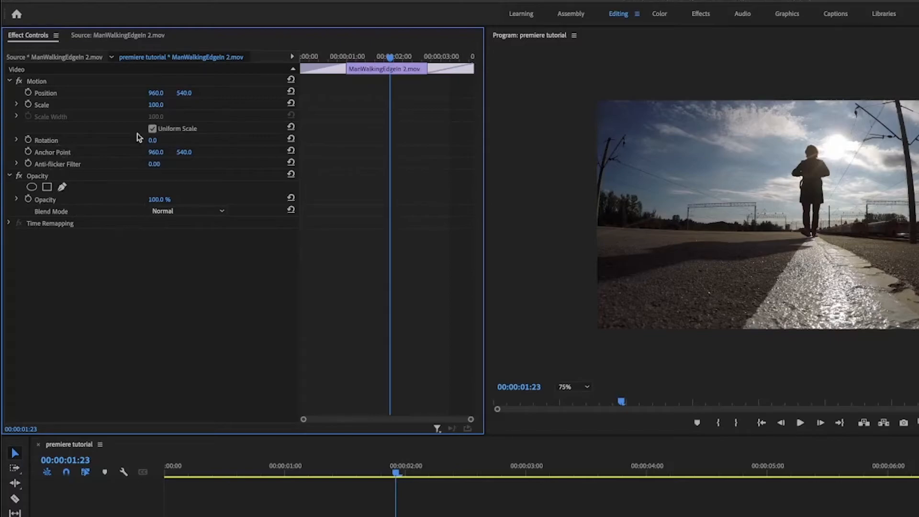
# Try shifting the first walking clip's Position to about 782, 860, and reset it to the default.
pyautogui.moveTo(184, 93); pyautogui.dragTo(369, 92)
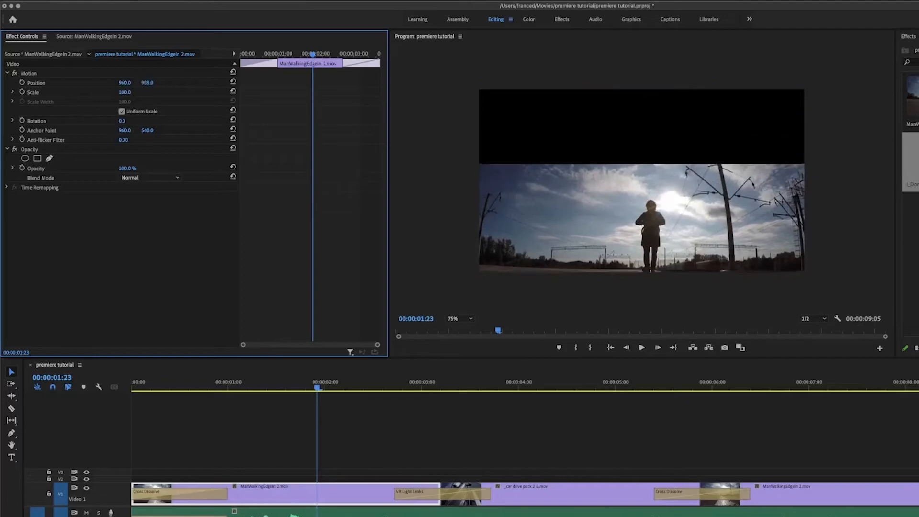
pyautogui.moveTo(158, 83); pyautogui.dragTo(58, 82)
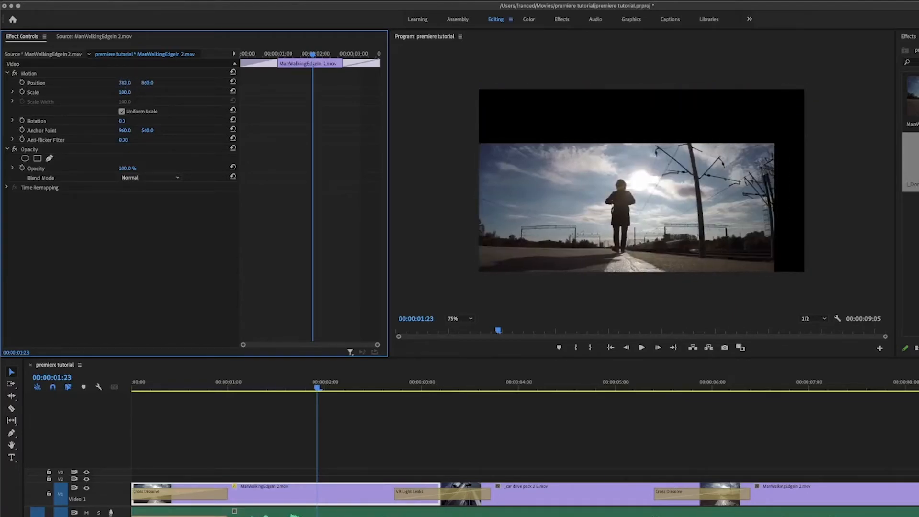
pyautogui.moveTo(152, 84); pyautogui.dragTo(155, 83)
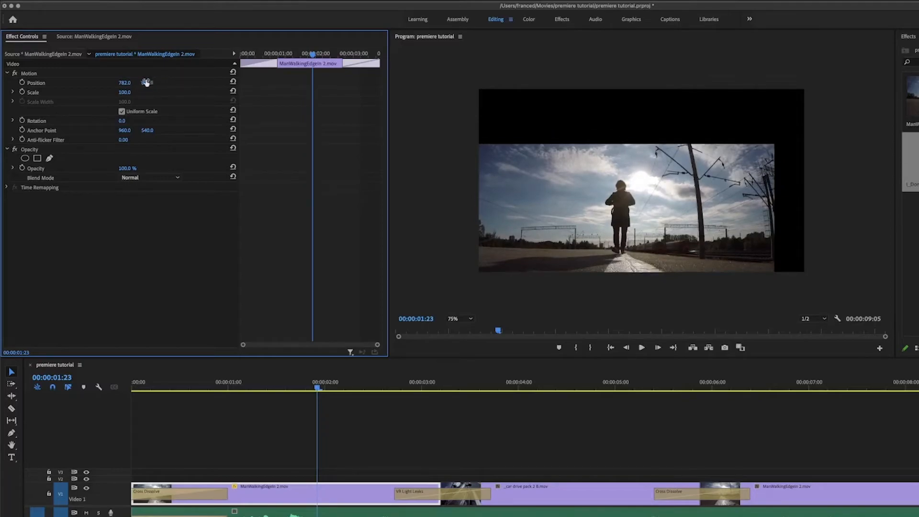
pyautogui.click(234, 83)
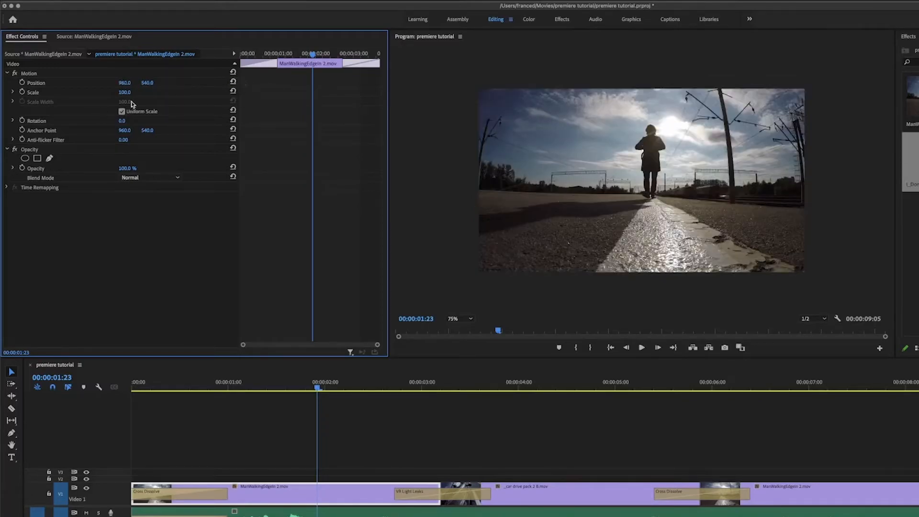
# Try enlarging the first walking clip's Scale and changing its Rotation, restoring both to their defaults.
pyautogui.moveTo(128, 92); pyautogui.dragTo(221, 95)
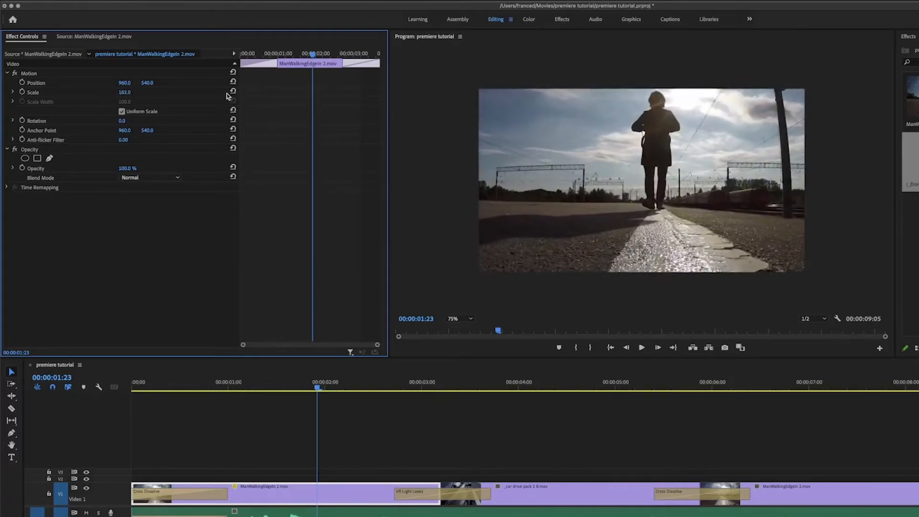
pyautogui.click(232, 92)
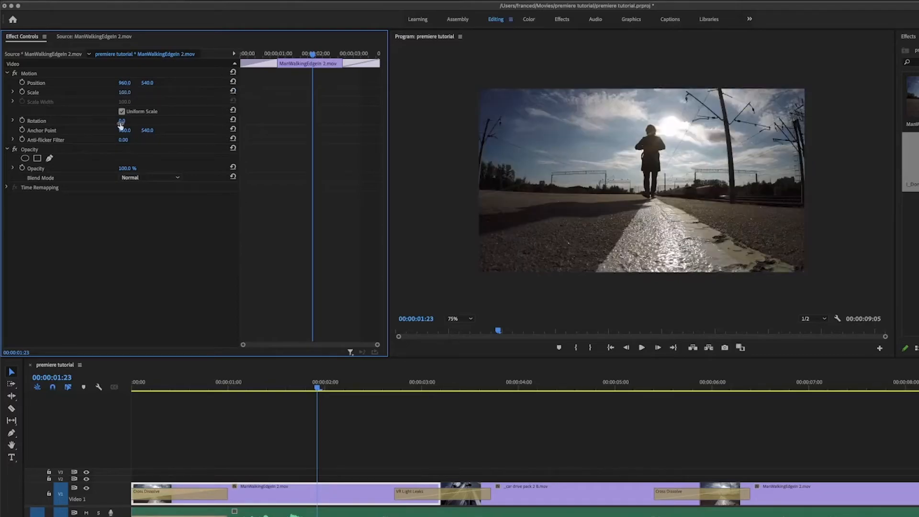
pyautogui.moveTo(121, 125); pyautogui.dragTo(154, 126)
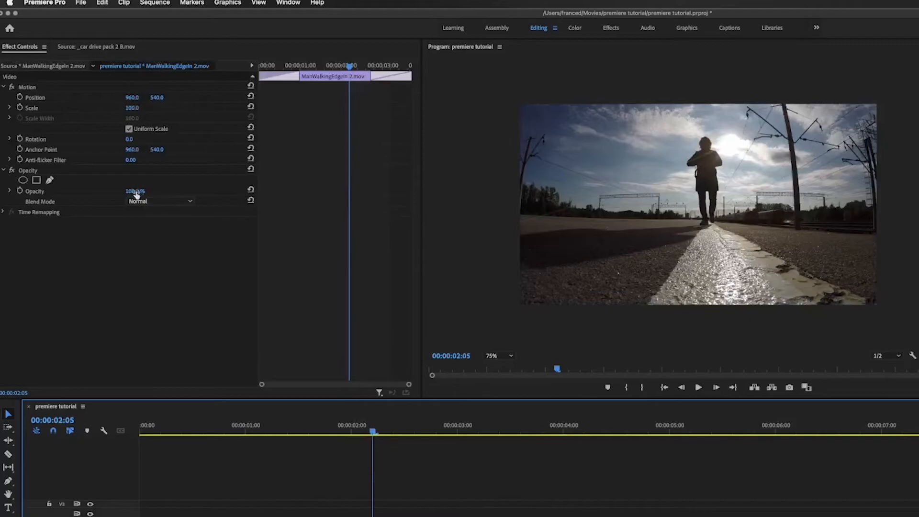
# Try 99% Opacity and the Lighten blend mode on the first walking clip, and restore 100% and Normal.
pyautogui.moveTo(141, 194)
pyautogui.mouseDown()
pyautogui.moveTo(86, 191)
pyautogui.moveTo(139, 191)
pyautogui.mouseUp()
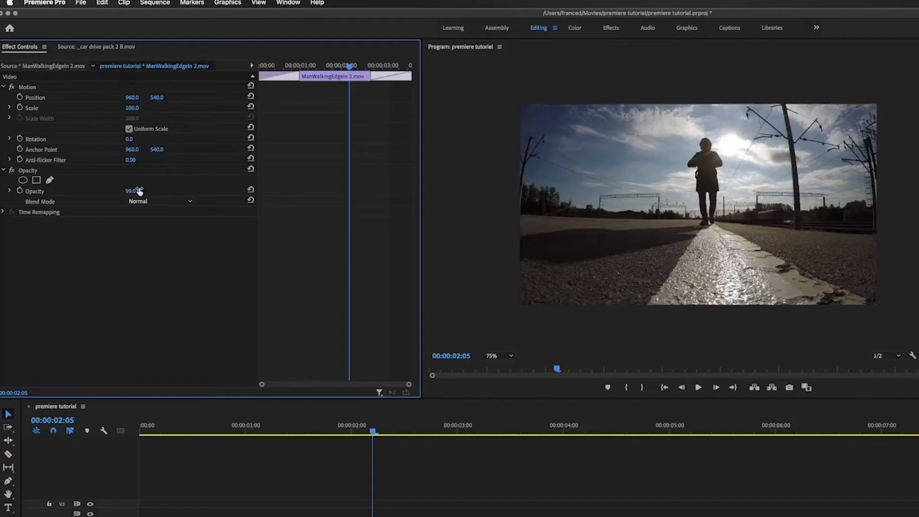
pyautogui.click(150, 203)
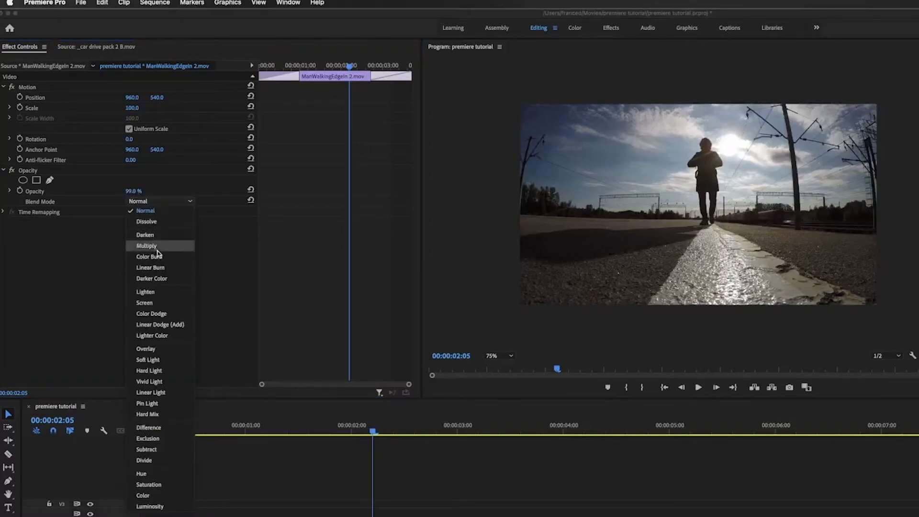
pyautogui.click(160, 291)
pyautogui.click(162, 203)
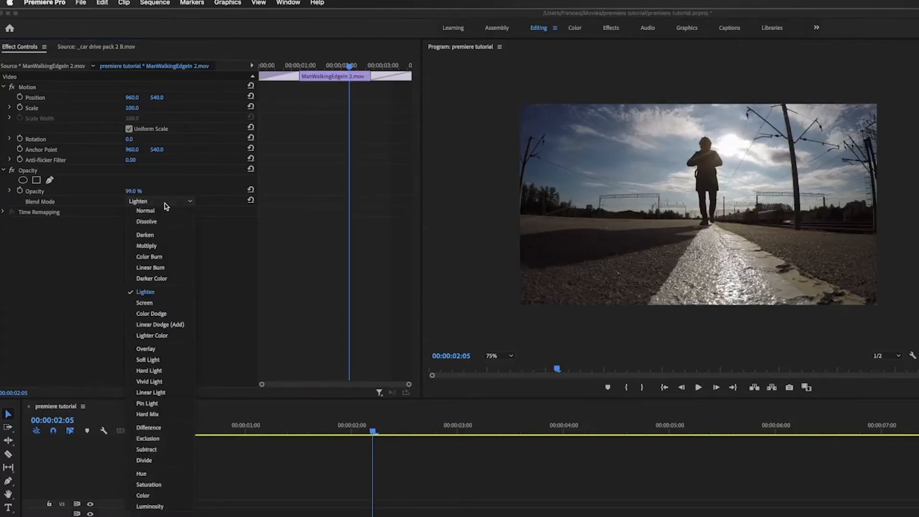
pyautogui.click(161, 206)
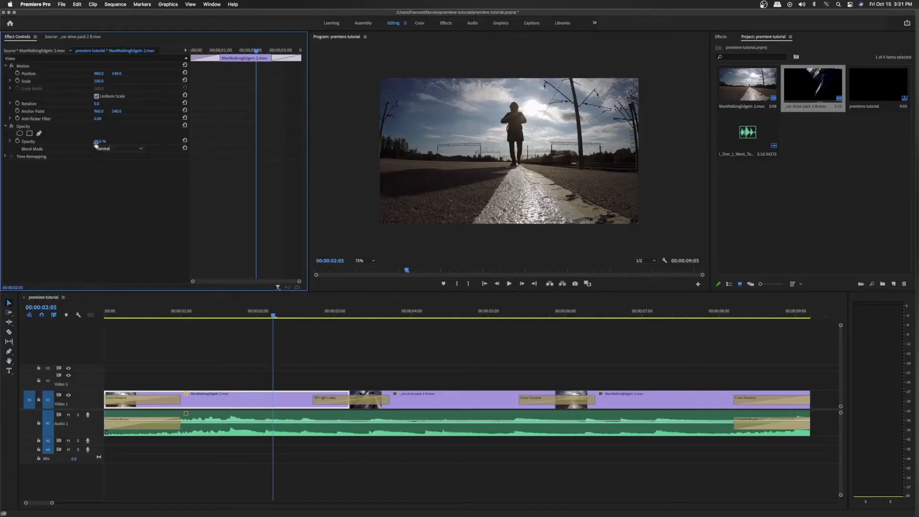
pyautogui.moveTo(96, 142); pyautogui.dragTo(105, 142)
# Place _car drive pack 2 B.mov on Video 2 over the first walking clip and lower its Opacity to about 21%.
pyautogui.moveTo(812, 87); pyautogui.dragTo(153, 378)
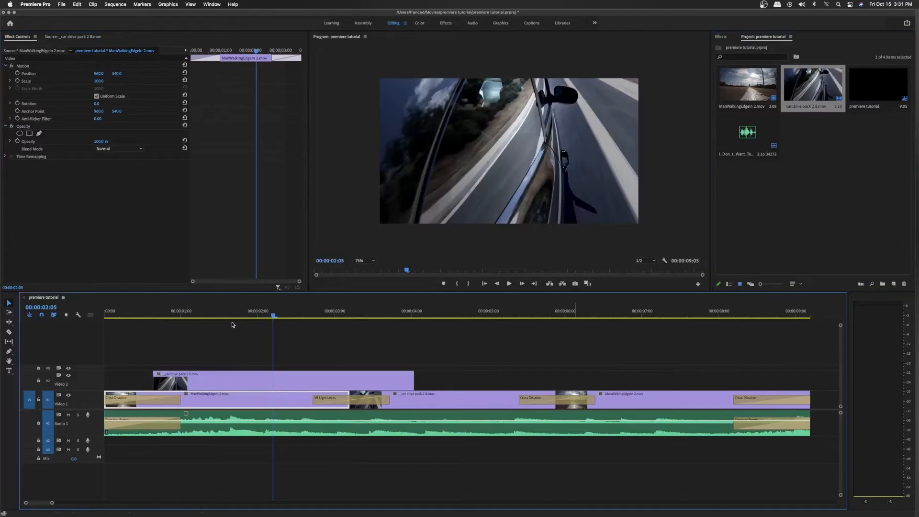
pyautogui.click(252, 315)
pyautogui.click(253, 379)
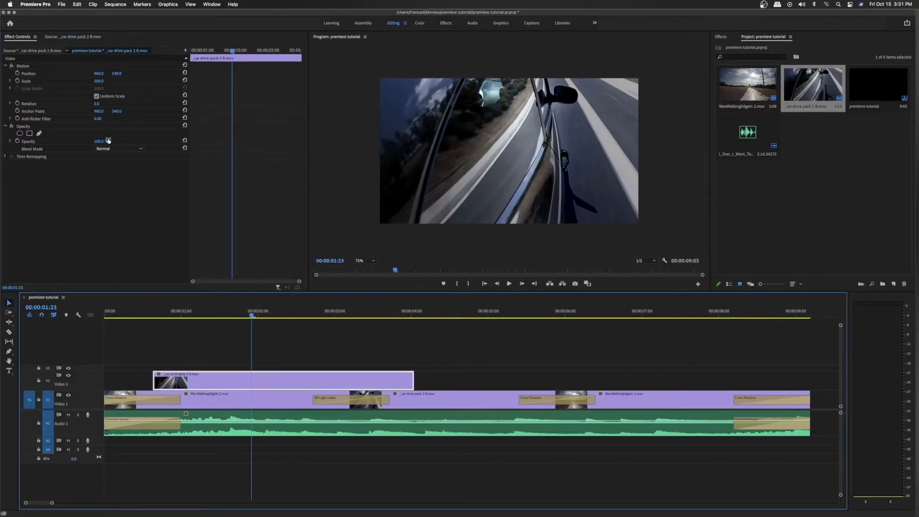
pyautogui.moveTo(101, 141); pyautogui.dragTo(65, 141)
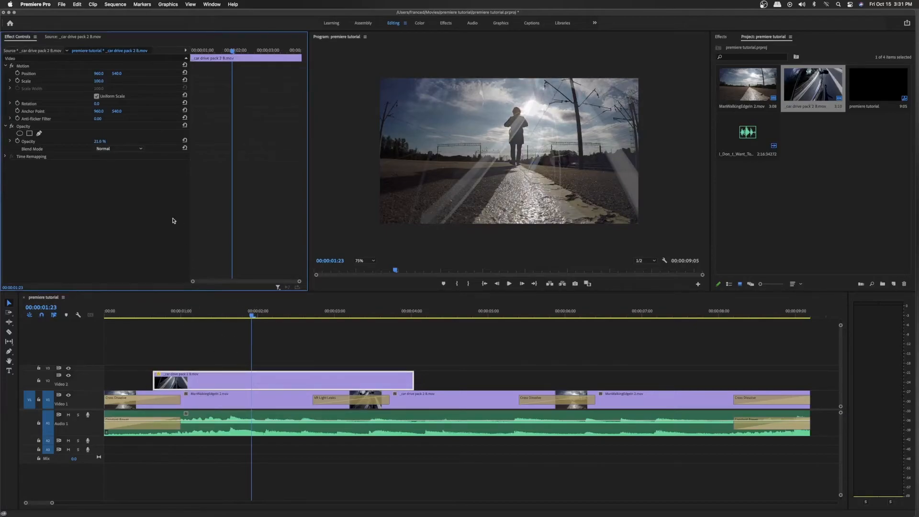
# Play and scrub the overlapping section to examine the semi-transparent car clip over the walking clip.
pyautogui.moveTo(207, 311); pyautogui.dragTo(154, 322)
pyautogui.press('space')
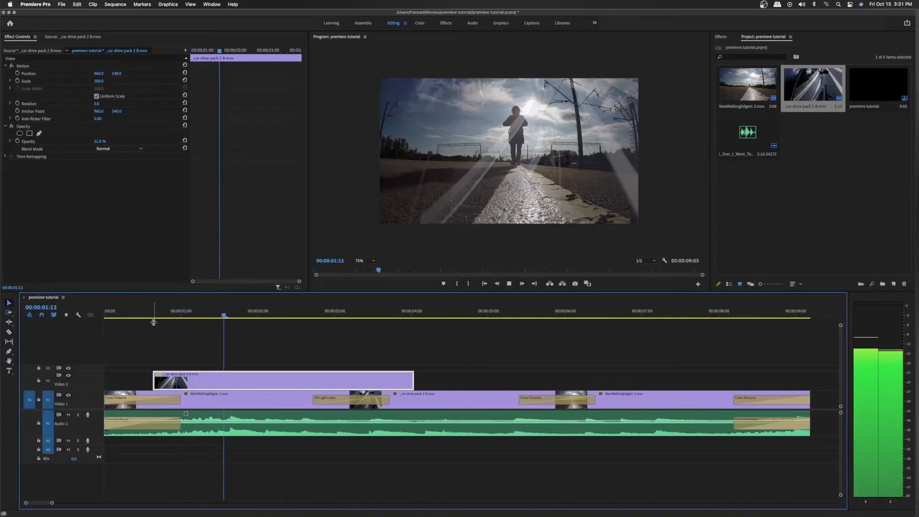
pyautogui.press('space')
pyautogui.click(276, 316)
pyautogui.moveTo(276, 316); pyautogui.dragTo(236, 315)
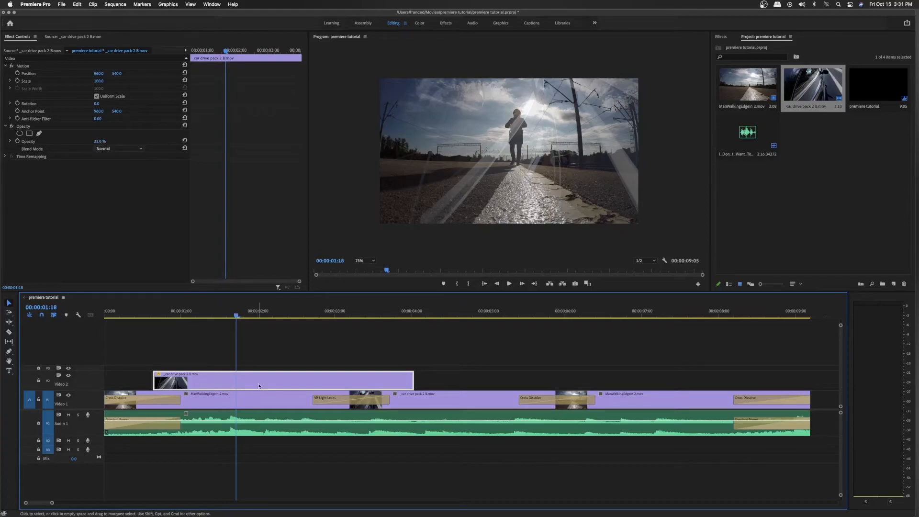
# Move the car clip on Video 2 to the start of the sequence and play the overlap.
pyautogui.moveTo(253, 380); pyautogui.dragTo(204, 380)
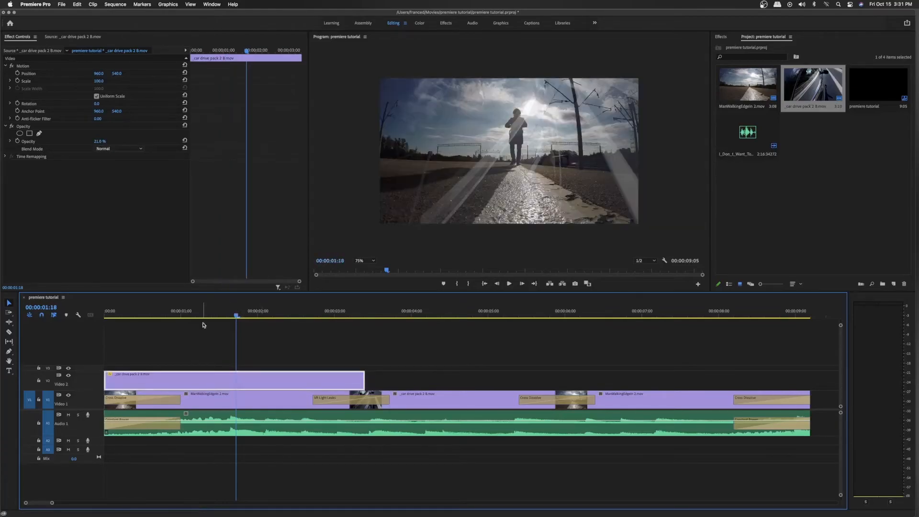
pyautogui.moveTo(214, 316)
pyautogui.mouseDown()
pyautogui.moveTo(195, 316)
pyautogui.moveTo(232, 316)
pyautogui.moveTo(205, 321)
pyautogui.mouseUp()
pyautogui.press('space')
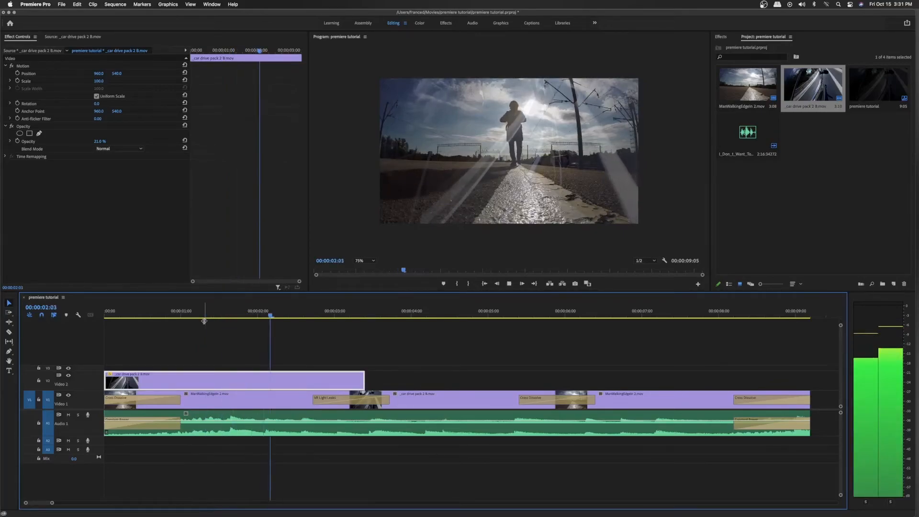
pyautogui.moveTo(306, 316); pyautogui.dragTo(215, 319)
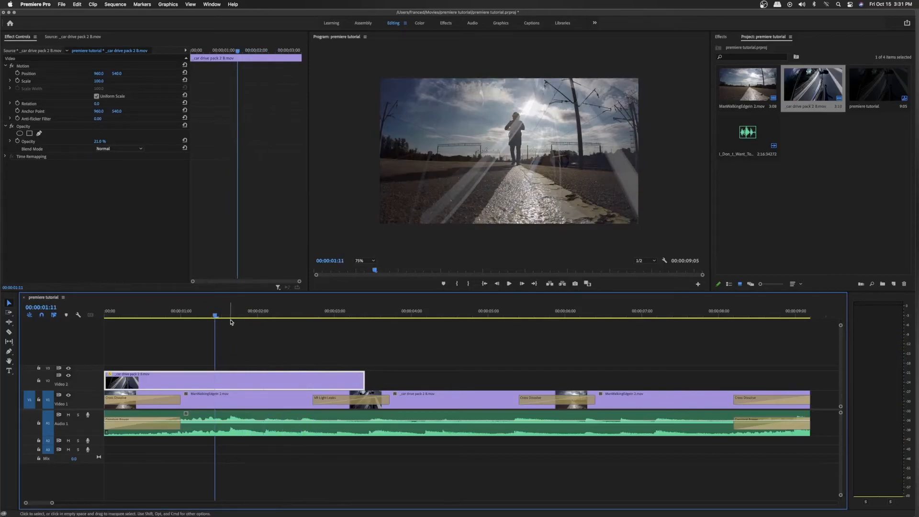
# Set the Video 2 car clip's Opacity to 100% and its blend mode to Darken.
pyautogui.moveTo(104, 142); pyautogui.dragTo(144, 143)
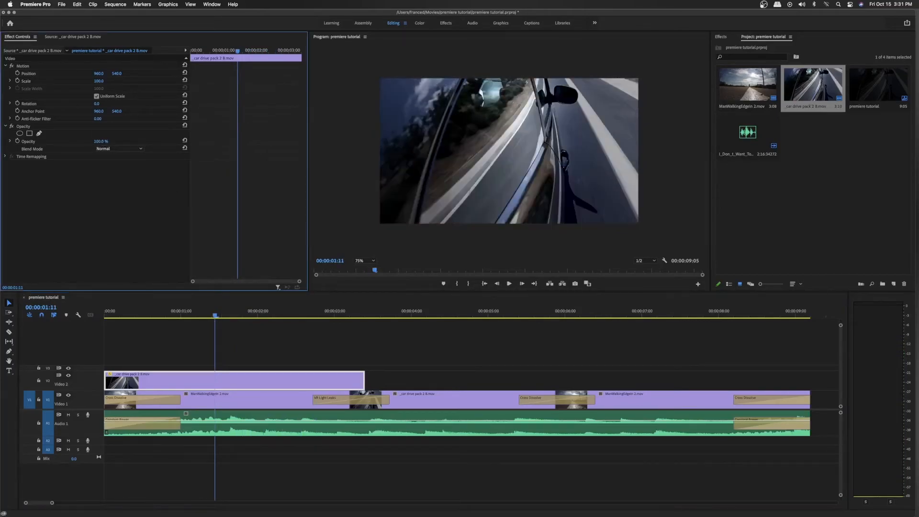
pyautogui.click(109, 149)
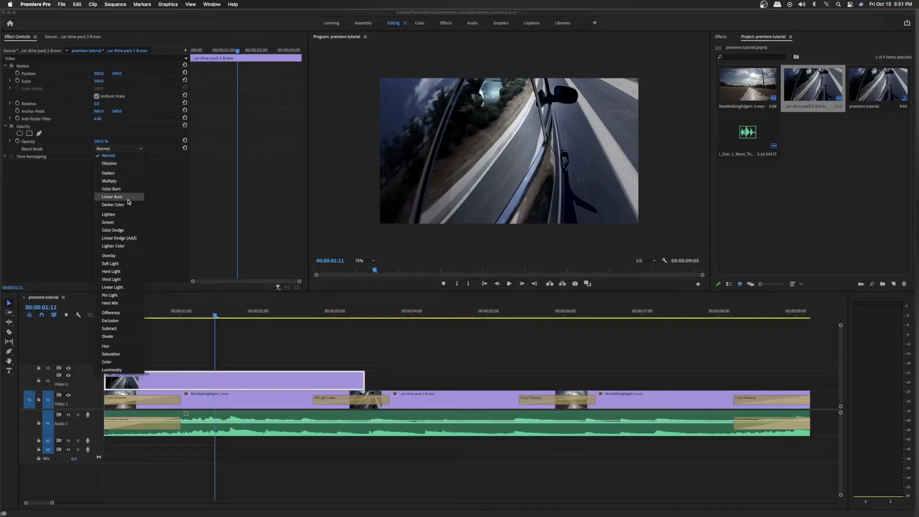
pyautogui.click(128, 175)
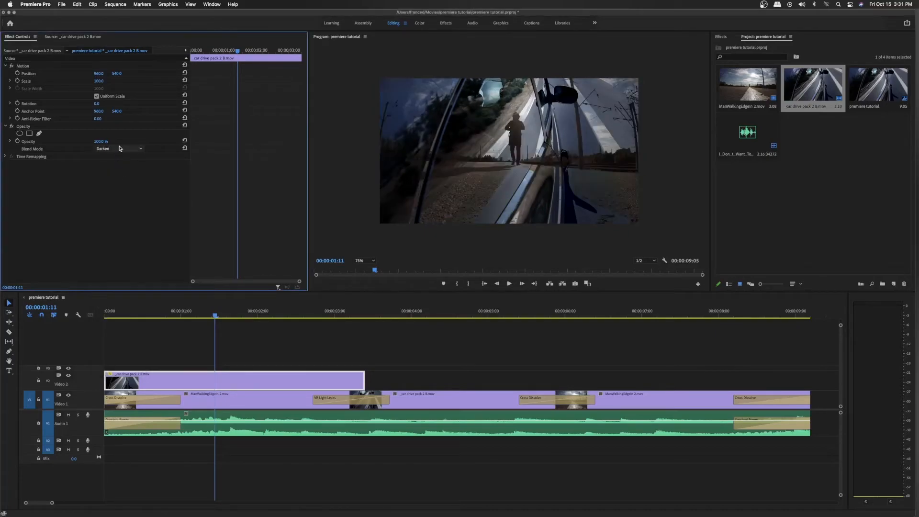
# Play the sequence from near its start to review the Darken blend, and reselect the car clip on Video 2.
pyautogui.moveTo(172, 316); pyautogui.dragTo(123, 321)
pyautogui.press('space')
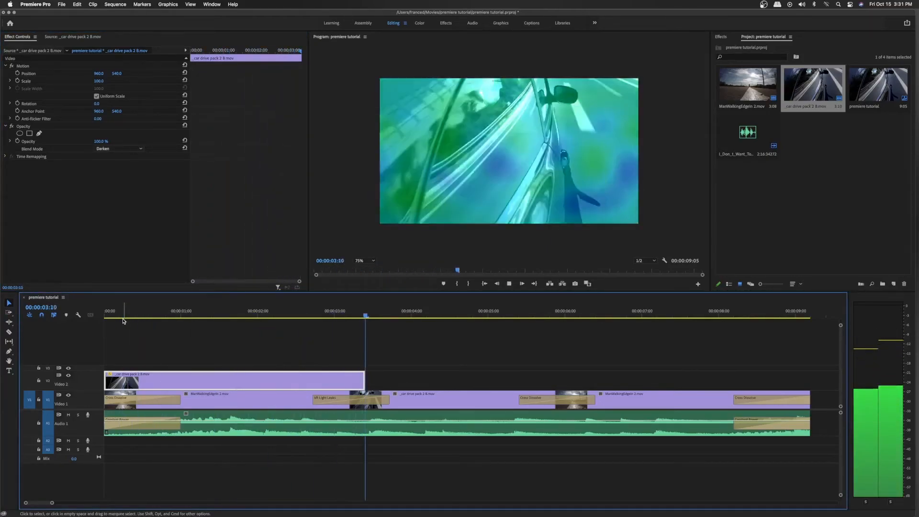
pyautogui.press('space')
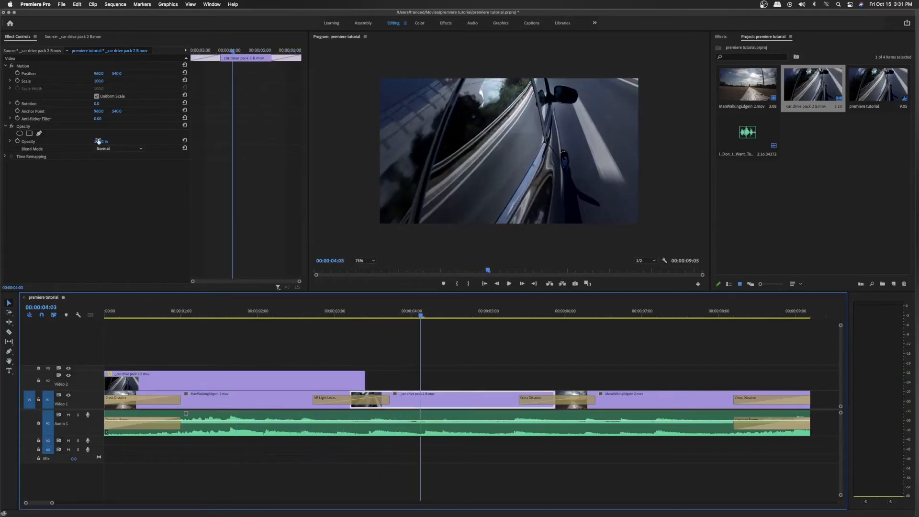
pyautogui.click(242, 313)
pyautogui.click(239, 381)
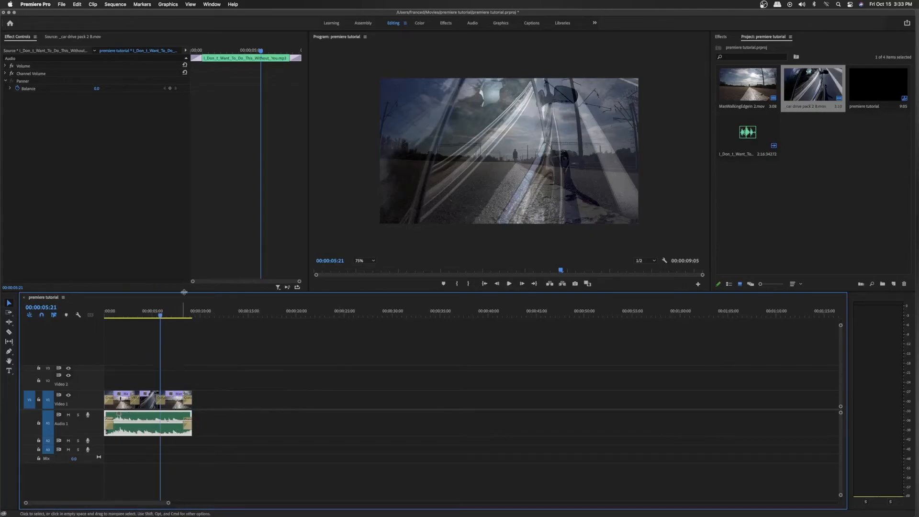
# Move the playhead to 00:00:07:09, switch to the Color workspace, and select the last walking clip.
pyautogui.click(175, 315)
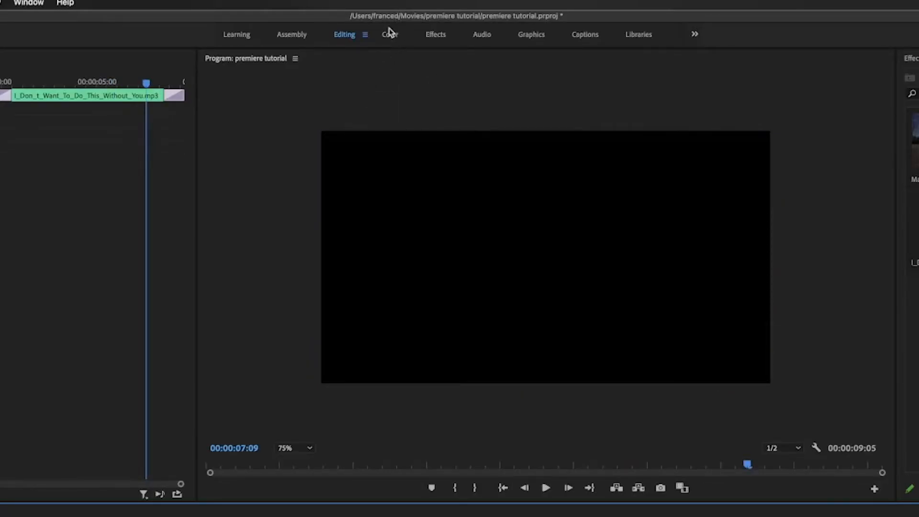
pyautogui.click(390, 32)
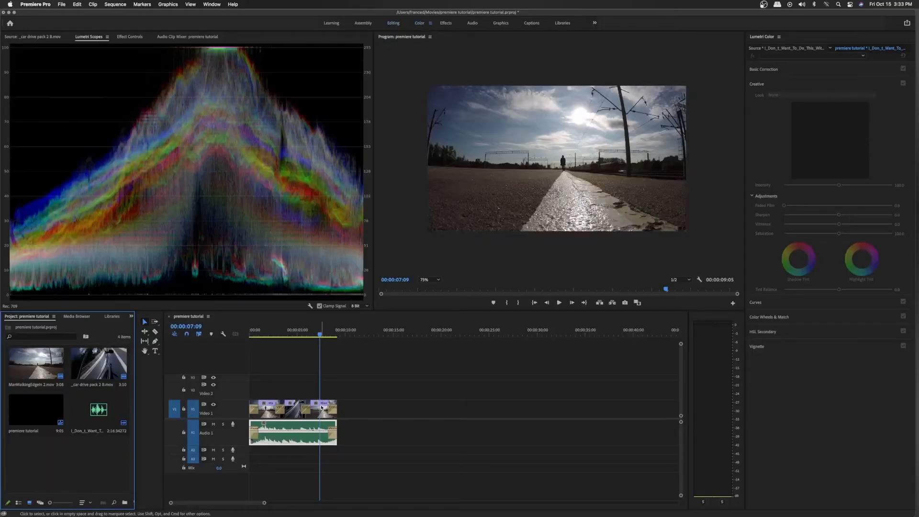
pyautogui.click(322, 407)
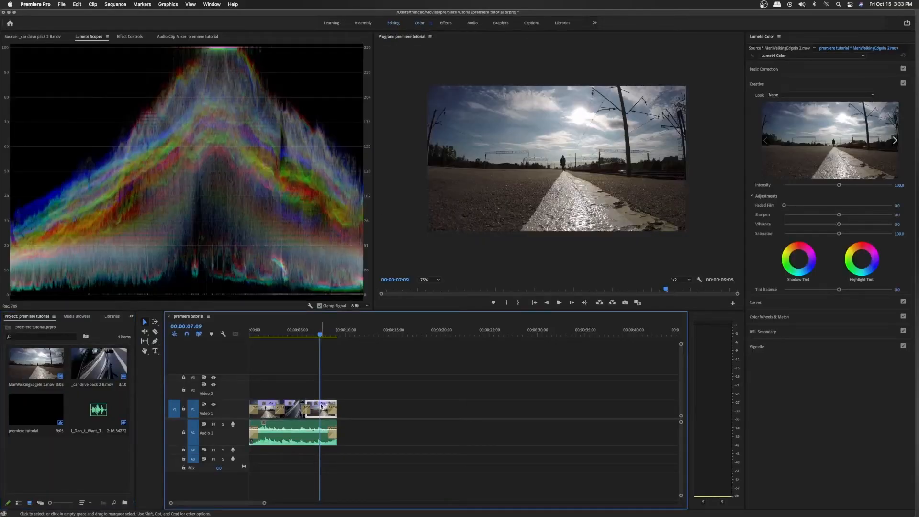
# Open Lumetri's Basic Correction and lower the first walking clip's Exposure to about -0.3.
pyautogui.click(763, 71)
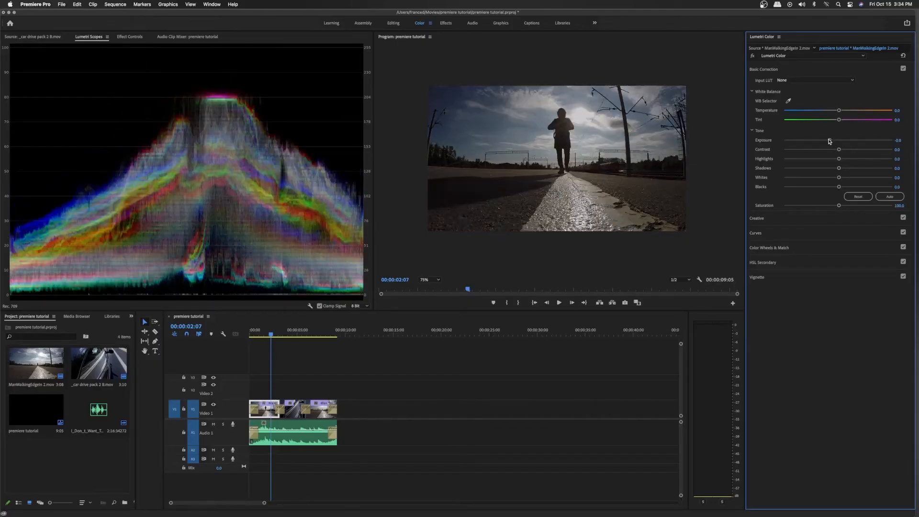
pyautogui.moveTo(831, 142); pyautogui.dragTo(834, 141)
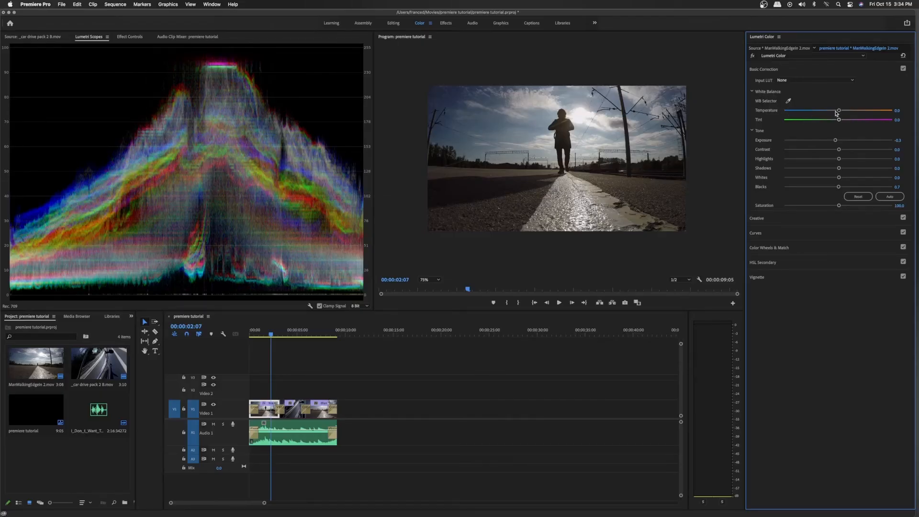
# Try a cooler Temperature and a slightly greener Tint on the first walking clip, and set both back to 0.
pyautogui.moveTo(839, 113)
pyautogui.mouseDown()
pyautogui.moveTo(806, 113)
pyautogui.moveTo(884, 113)
pyautogui.moveTo(804, 112)
pyautogui.moveTo(796, 120)
pyautogui.moveTo(869, 121)
pyautogui.moveTo(837, 121)
pyautogui.mouseUp()
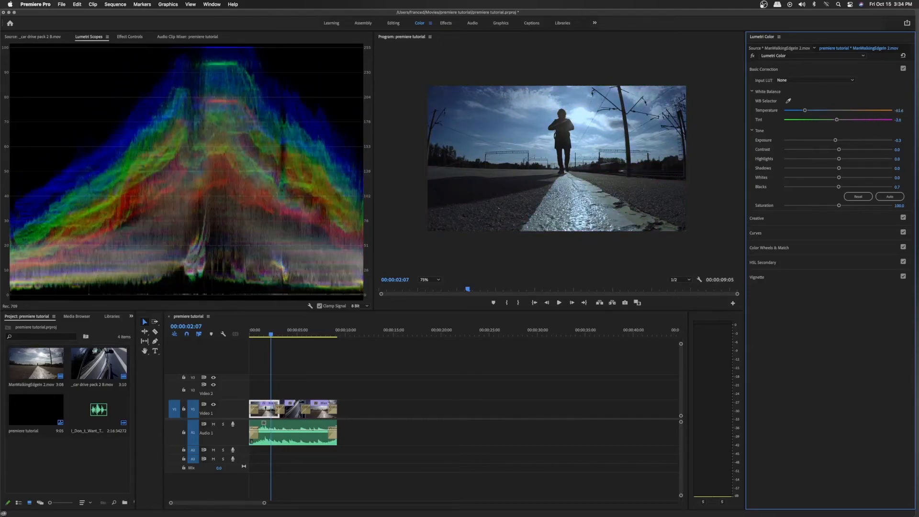
pyautogui.click(902, 111)
pyautogui.write('0')
pyautogui.press('Return')
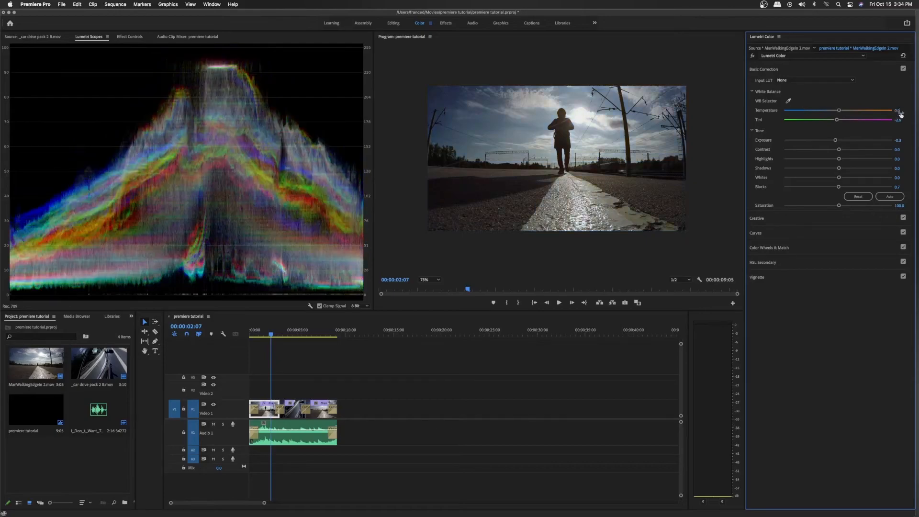
pyautogui.click(903, 120)
pyautogui.write('0')
pyautogui.press('Return')
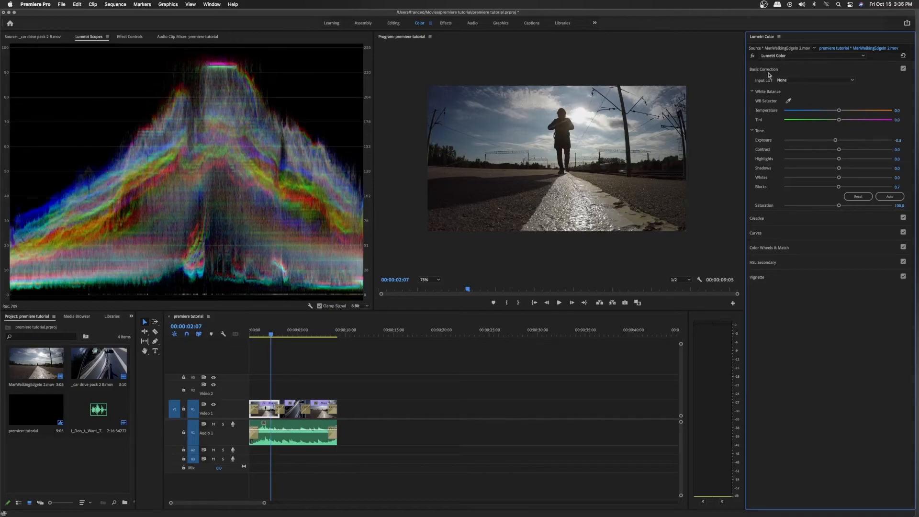
# Try the AlexaV3_K1S1 LogC2Video Rec709 and DCIP3 input LUTs on the first walking clip, and set Input LUT back to None.
pyautogui.click(792, 80)
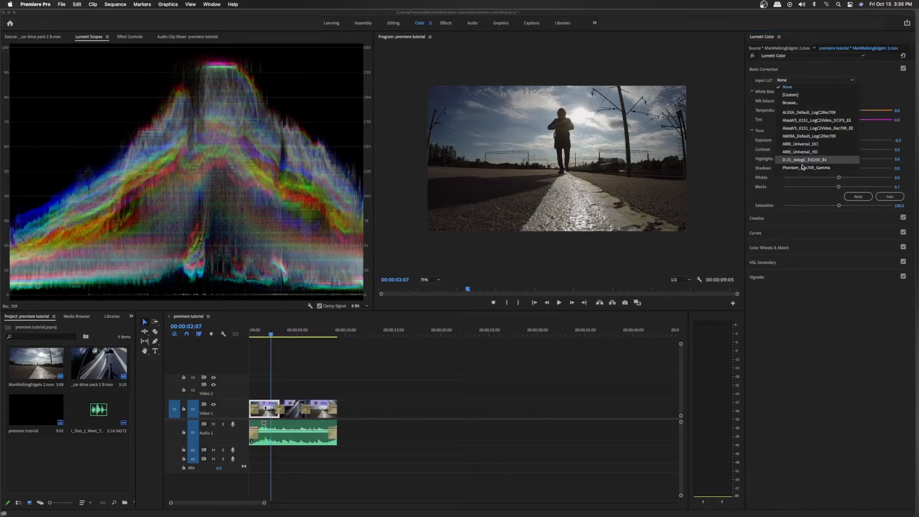
pyautogui.click(803, 128)
pyautogui.click(795, 81)
pyautogui.click(814, 120)
pyautogui.click(793, 81)
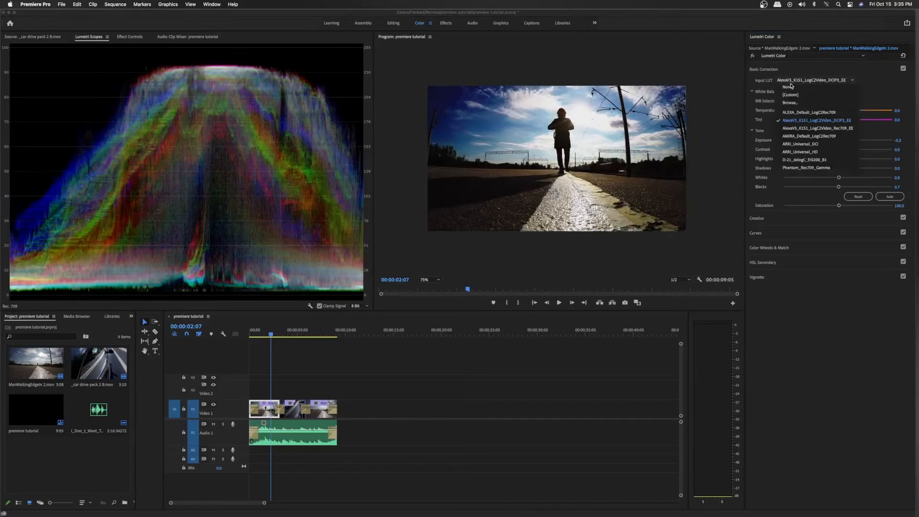
pyautogui.click(790, 86)
# Open Lumetri's Creative section, try the SL GOLD HEAT look on the first walking clip, and undo it.
pyautogui.click(759, 219)
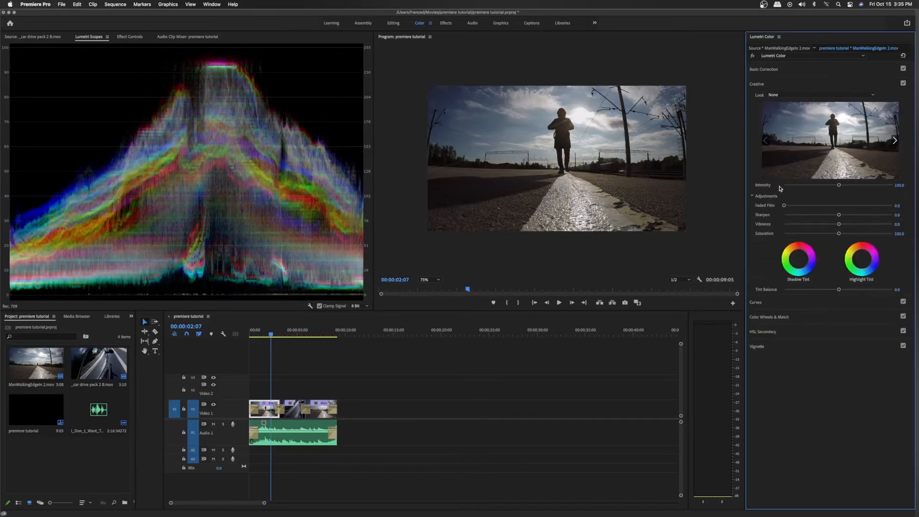
pyautogui.click(776, 95)
pyautogui.click(778, 96)
pyautogui.click(780, 96)
pyautogui.scroll(-5, 790, 404)
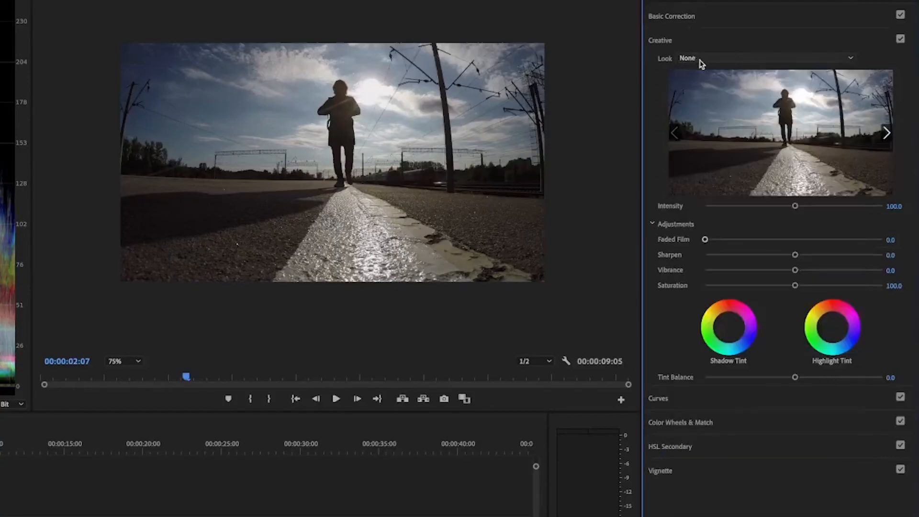
pyautogui.scroll(-4, 773, 463)
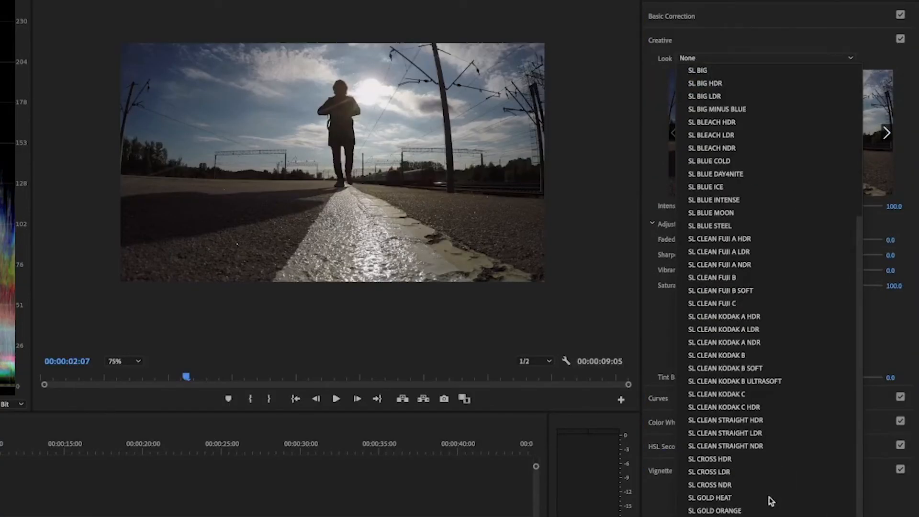
pyautogui.click(735, 498)
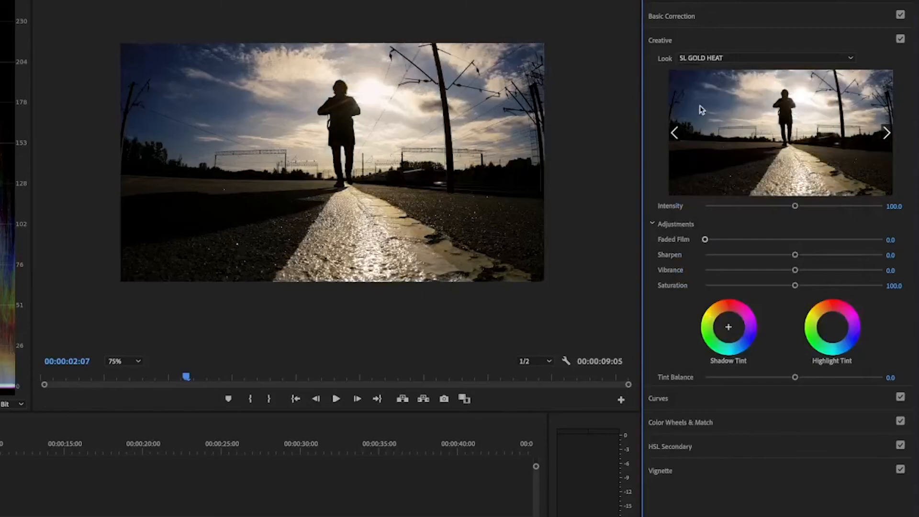
pyautogui.hotkey('ctrl', 'z')
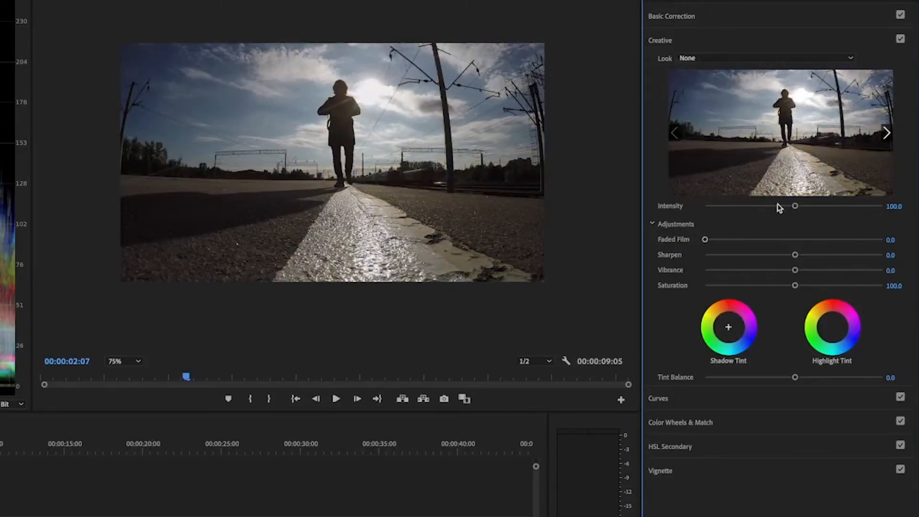
# Apply the SL CLEAN STRAIGHT HDR look to the first walking clip and raise its Intensity to 200.
pyautogui.click(699, 60)
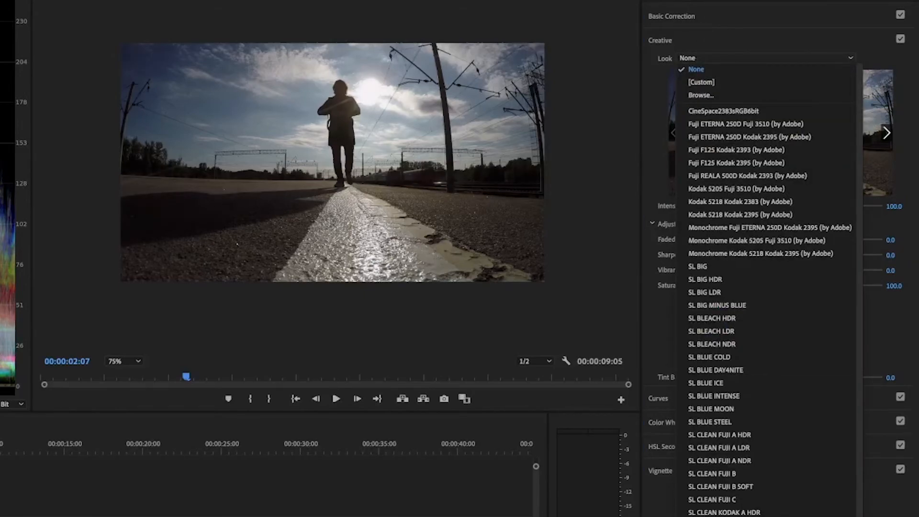
pyautogui.click(721, 516)
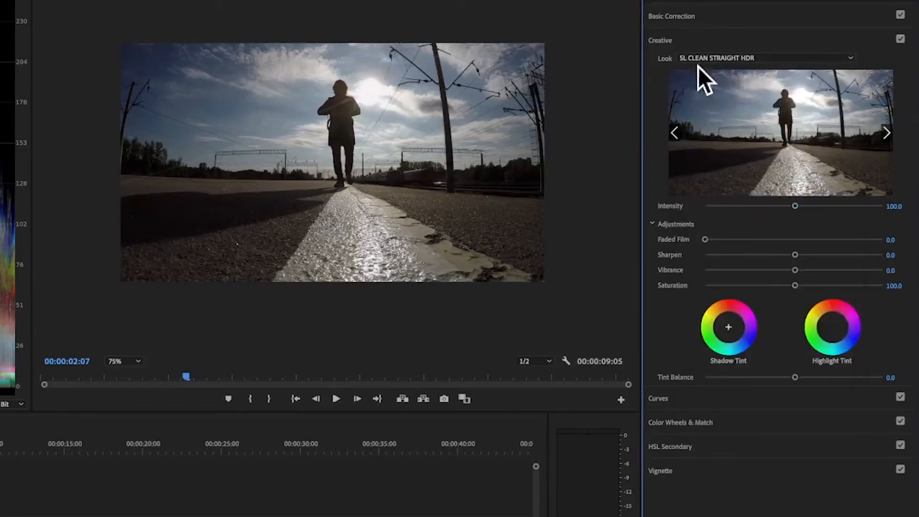
pyautogui.moveTo(797, 206); pyautogui.dragTo(885, 213)
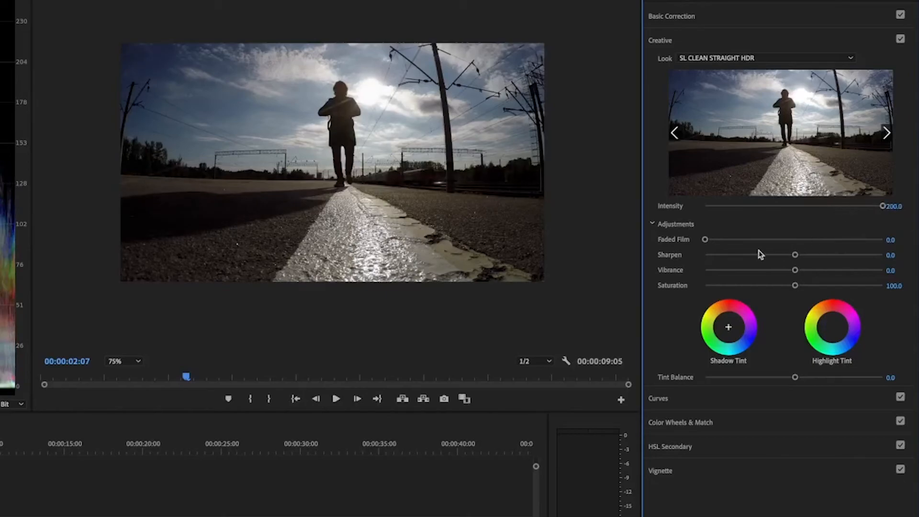
# Set the Creative adjustments to Faded Film 56.6, Sharpen about -53, Vibrance 100 and Saturation about 186.
pyautogui.moveTo(731, 240); pyautogui.dragTo(869, 273)
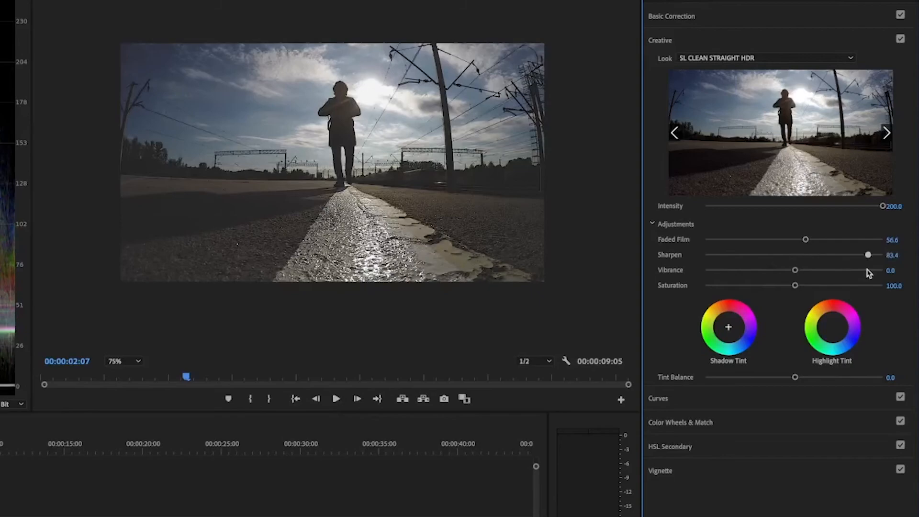
pyautogui.moveTo(793, 270); pyautogui.dragTo(883, 270)
pyautogui.moveTo(795, 287); pyautogui.dragTo(848, 304)
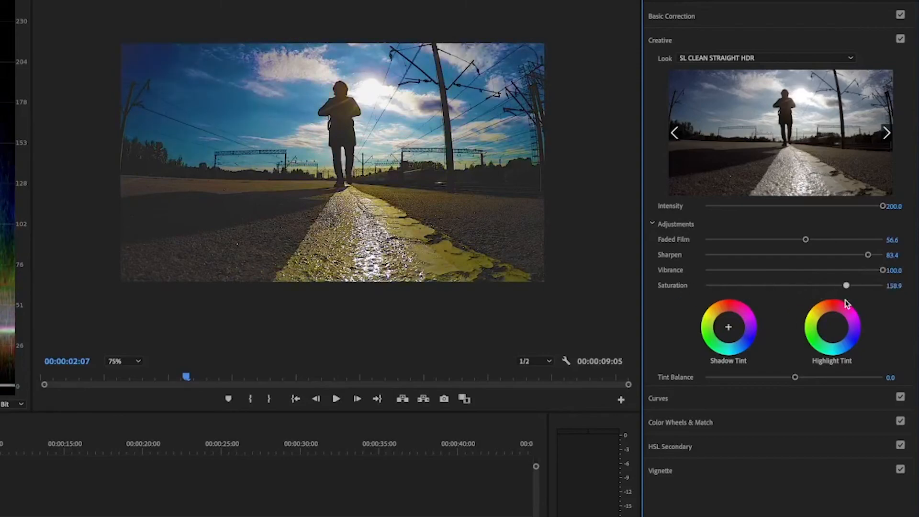
pyautogui.moveTo(739, 286); pyautogui.dragTo(868, 286)
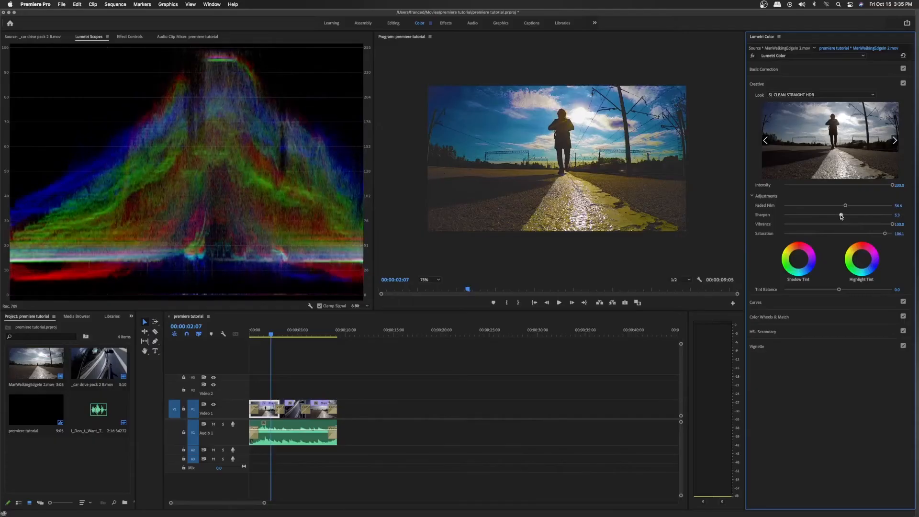
pyautogui.moveTo(868, 255); pyautogui.dragTo(747, 257)
pyautogui.moveTo(809, 216); pyautogui.dragTo(810, 215)
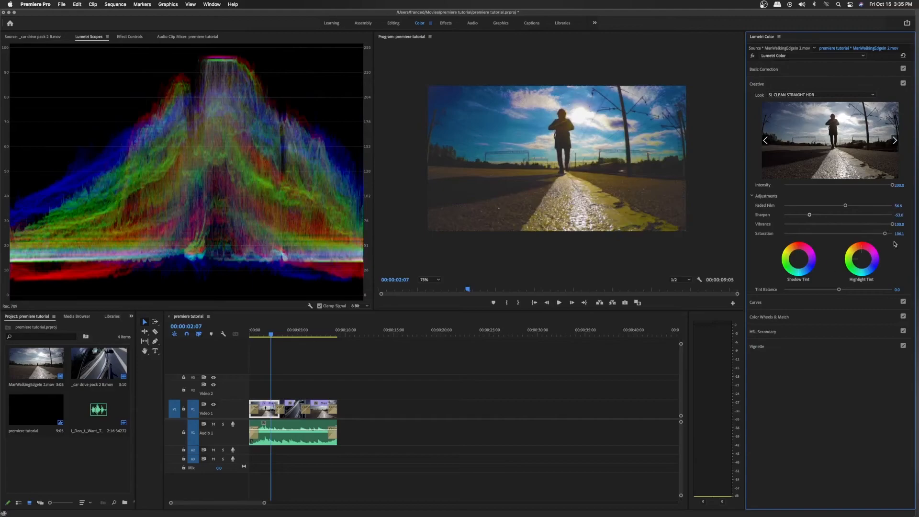
# Set Faded Film, Sharpen and Vibrance back to 0 in the Creative adjustments.
pyautogui.click(900, 205)
pyautogui.write('0')
pyautogui.press('Return')
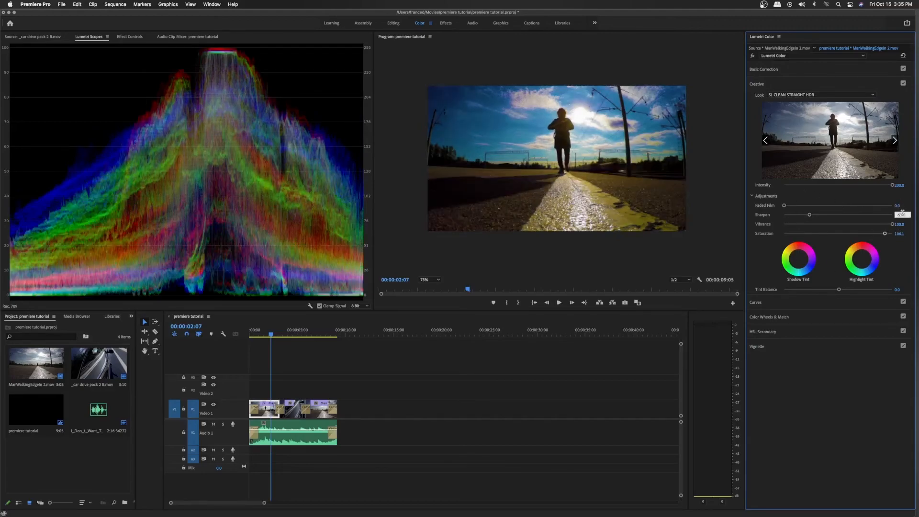
pyautogui.write('0')
pyautogui.press('Return')
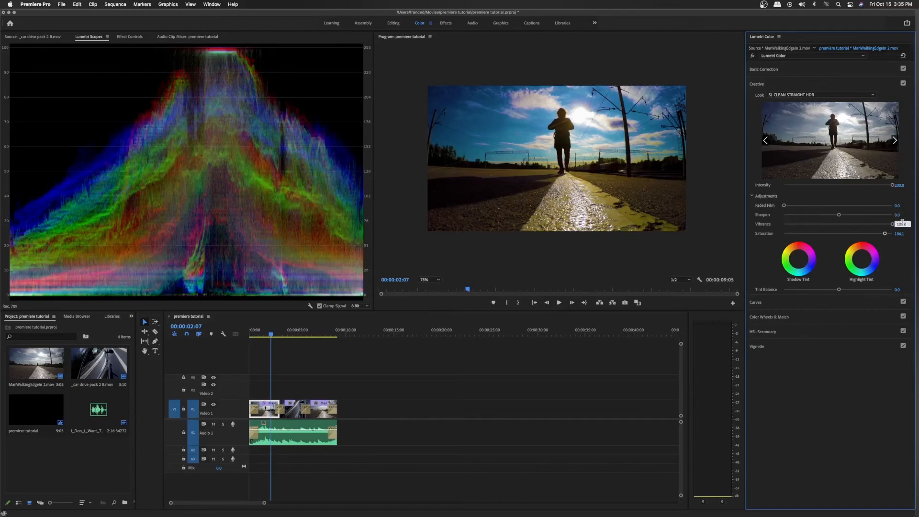
pyautogui.write('0')
pyautogui.press('Return')
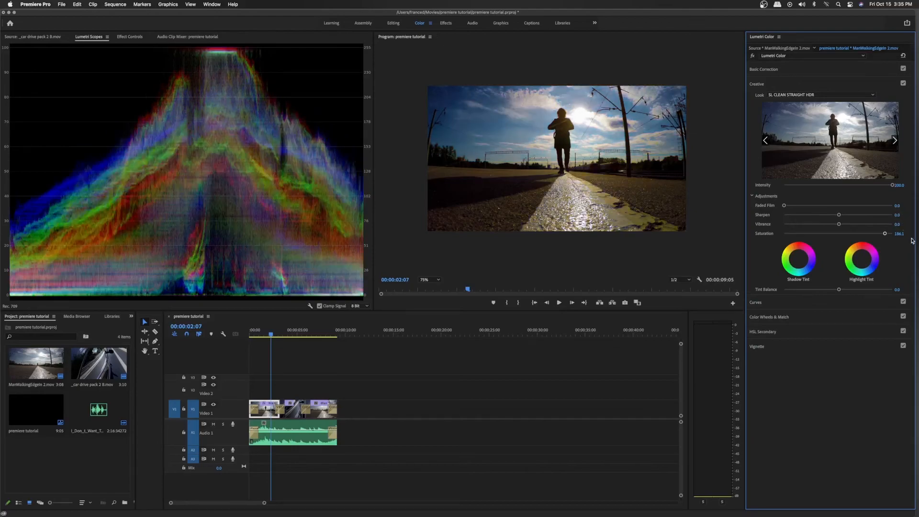
# Return the playhead to the start of the sequence and mark the In point there.
pyautogui.click(320, 334)
pyautogui.moveTo(321, 335); pyautogui.dragTo(331, 336)
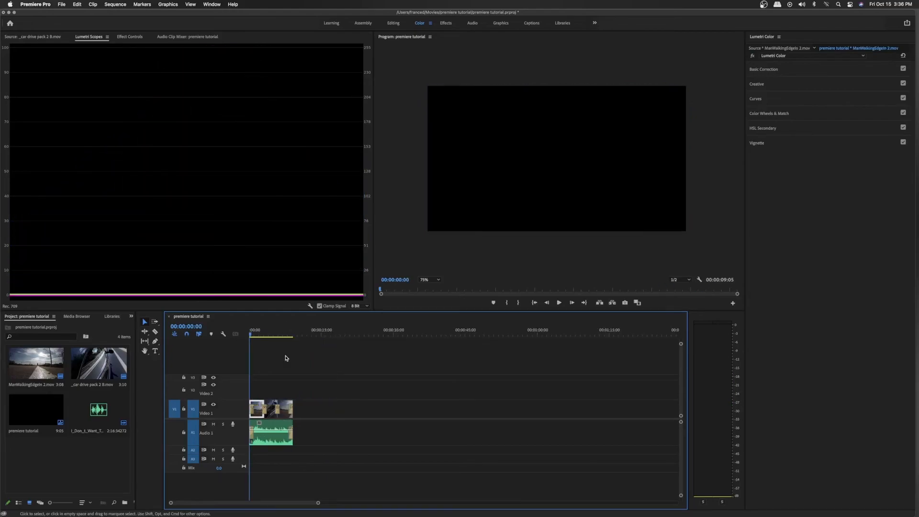
pyautogui.press('-')
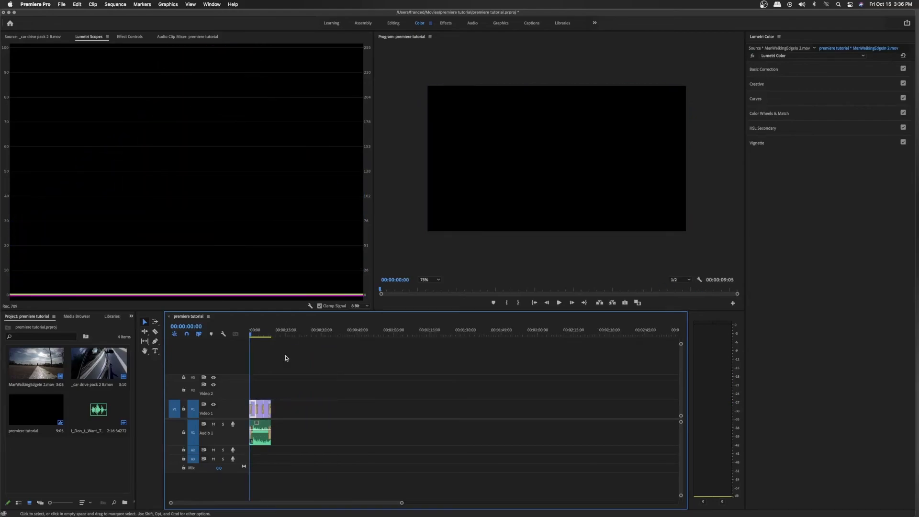
pyautogui.press('=')
pyautogui.press('=')
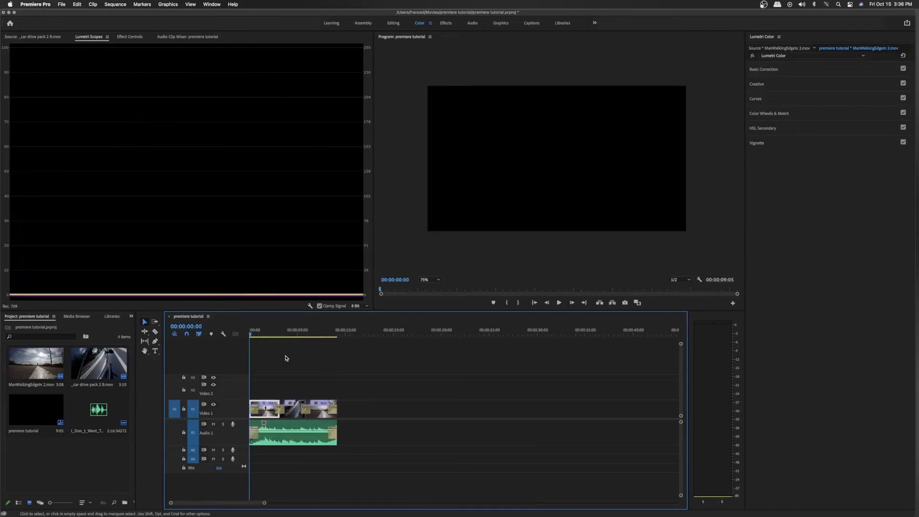
pyautogui.moveTo(302, 337); pyautogui.dragTo(237, 339)
pyautogui.press('i')
# Mark the Out point at the end of the last clip, and briefly play the sequence from its start.
pyautogui.press('Down')
pyautogui.press('Down')
pyautogui.press('Down')
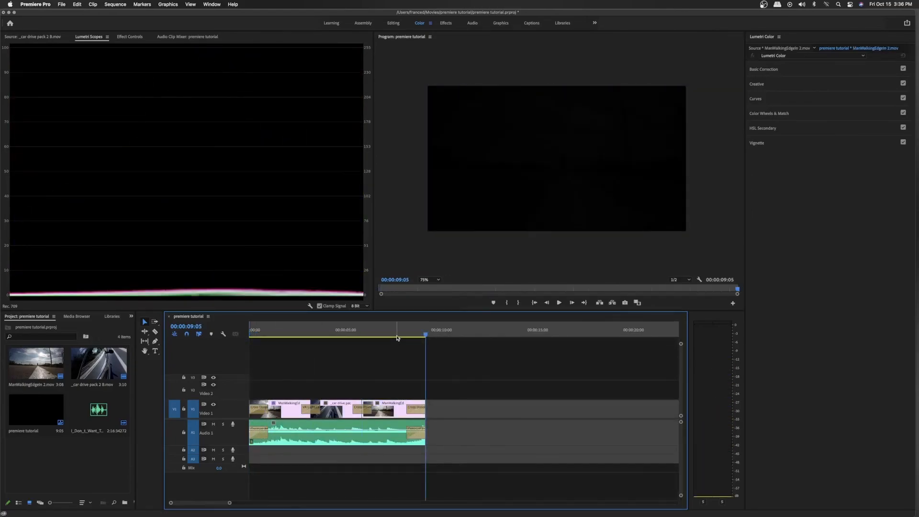
pyautogui.press('o')
pyautogui.moveTo(402, 333); pyautogui.dragTo(247, 335)
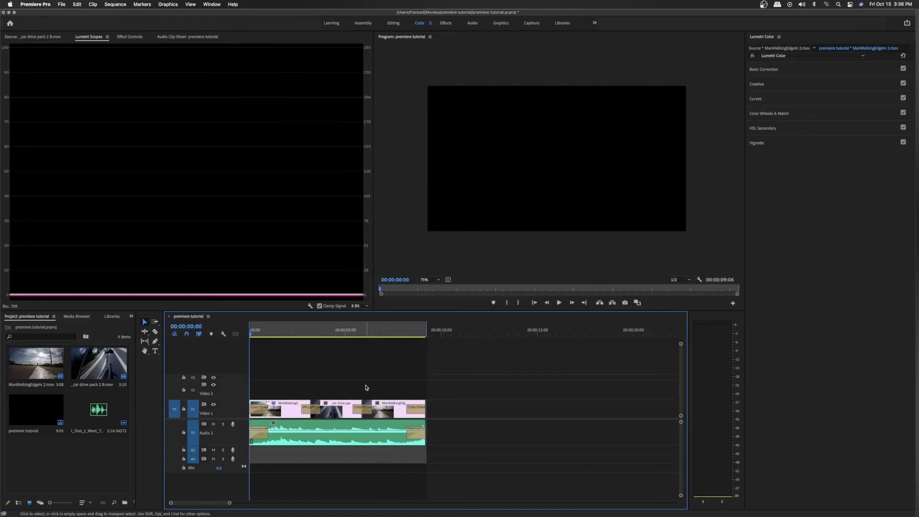
pyautogui.press('space')
# Open the media export settings for the sequence, and turn Match Sequence Settings on and off again.
pyautogui.click(58, 4)
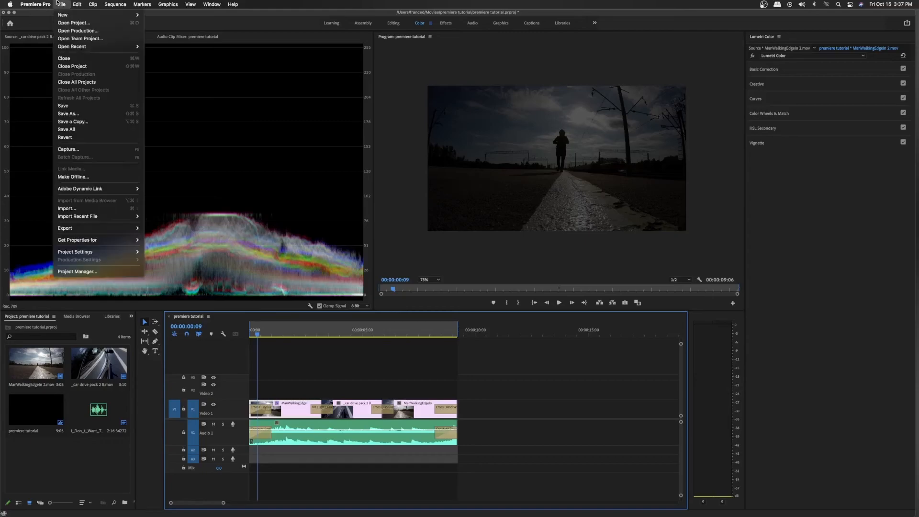
pyautogui.moveTo(100, 218)
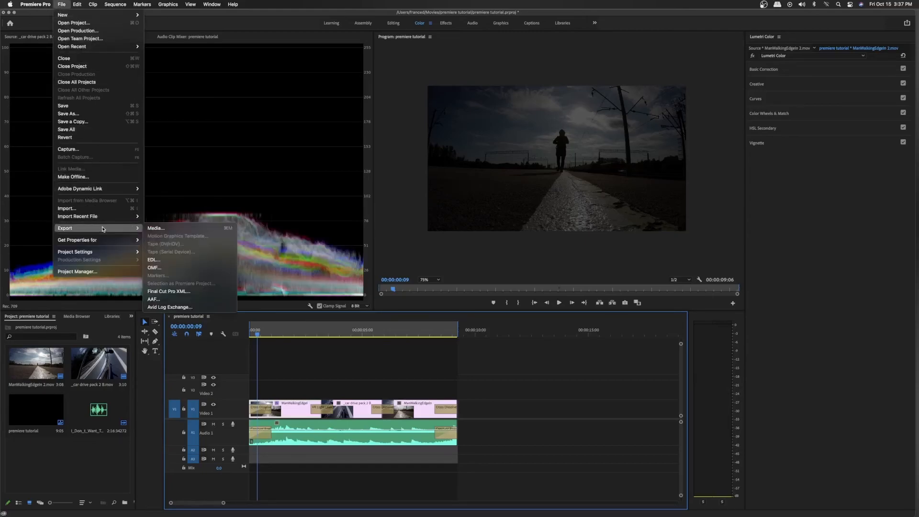
pyautogui.click(155, 229)
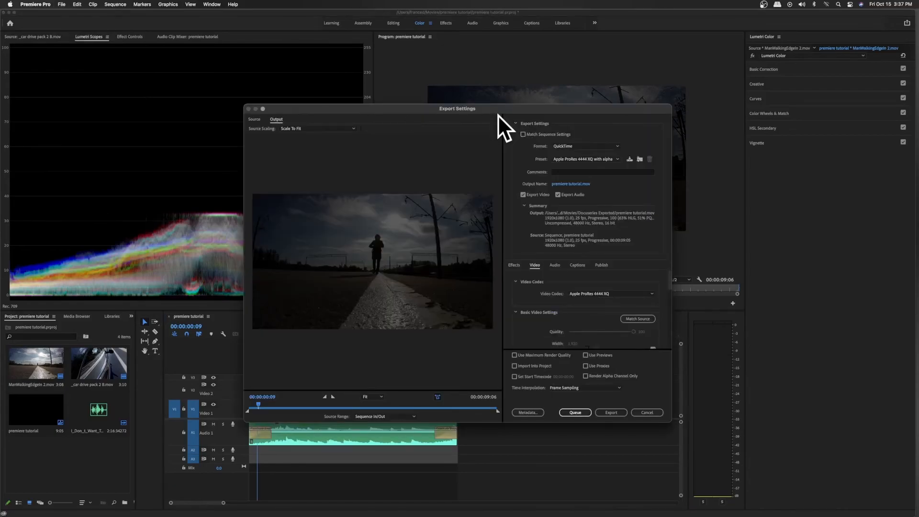
pyautogui.click(523, 134)
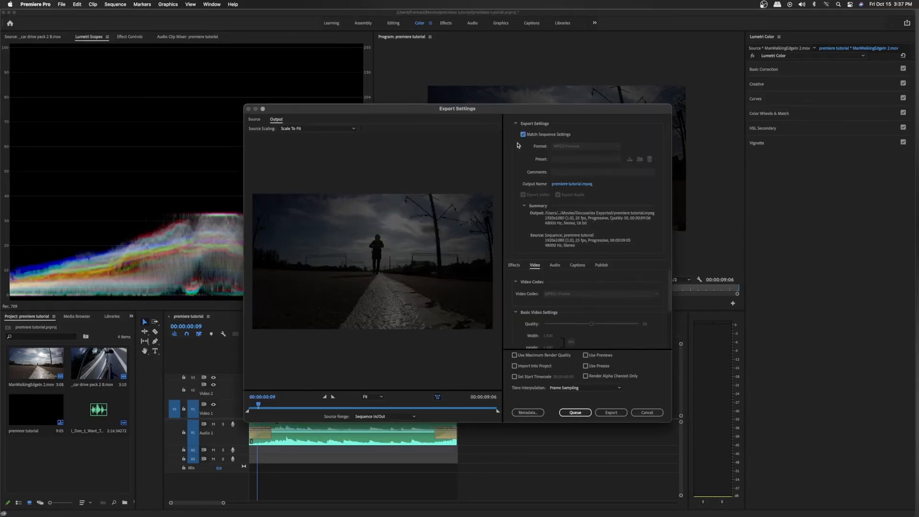
pyautogui.click(523, 134)
# Set the export format to H.264 with the Match Source - High bitrate preset.
pyautogui.click(587, 146)
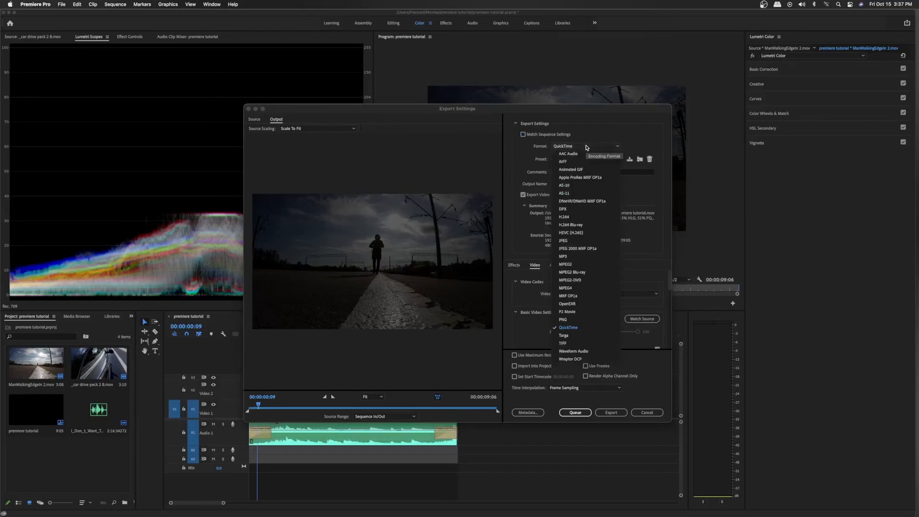
pyautogui.click(580, 219)
pyautogui.click(572, 160)
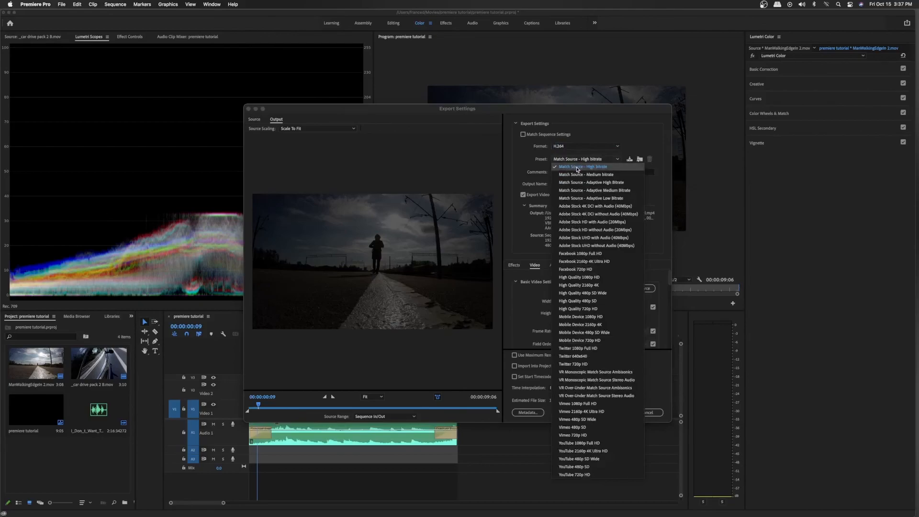
pyautogui.click(578, 167)
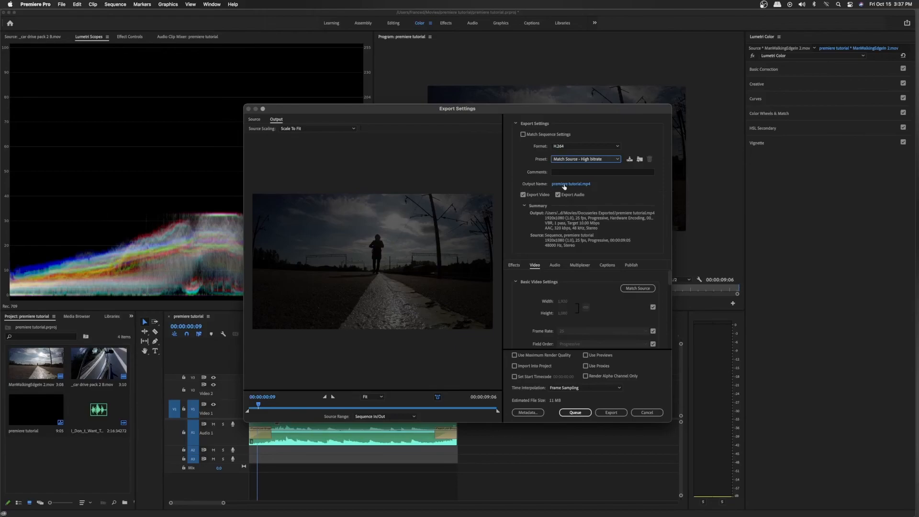
# Set the output location of premiere tutorial.mp4 to the "premiere tutorial" folder in Movies, and export the video.
pyautogui.click(562, 185)
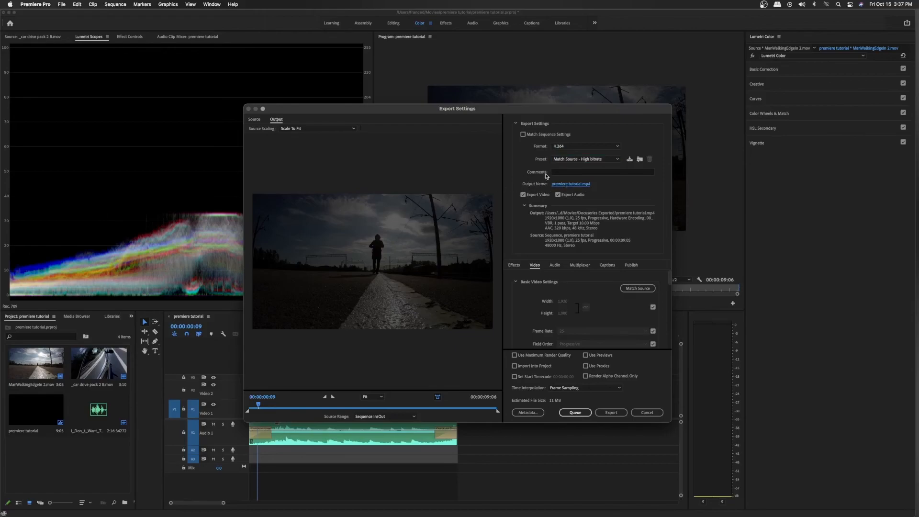
pyautogui.click(565, 186)
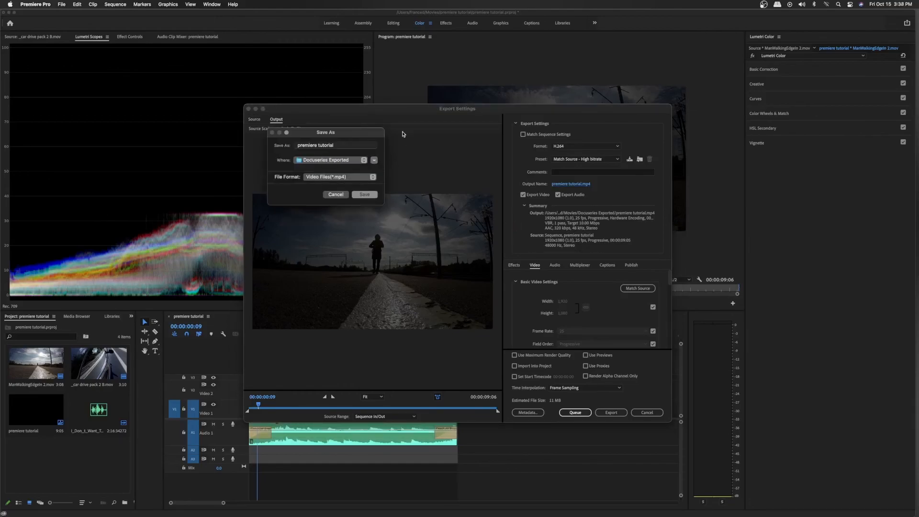
pyautogui.click(374, 160)
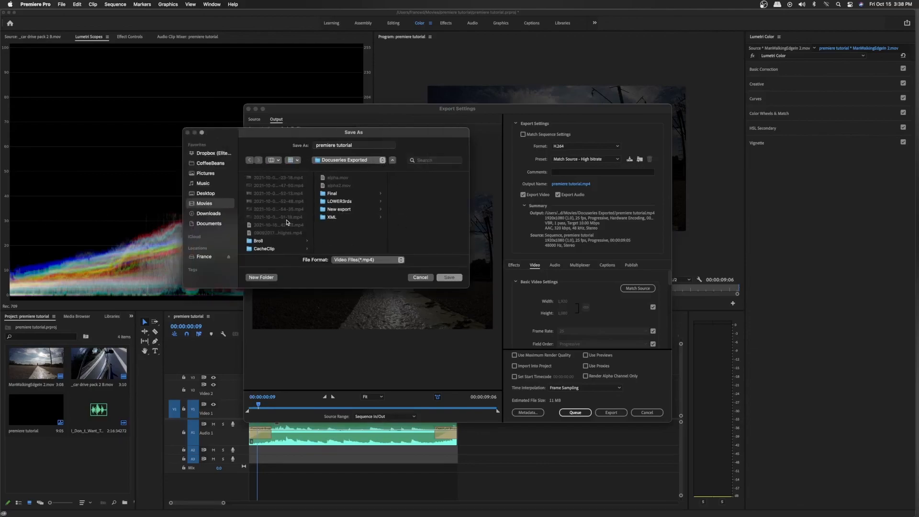
pyautogui.scroll(-4, 257, 214)
pyautogui.scroll(-5, 256, 215)
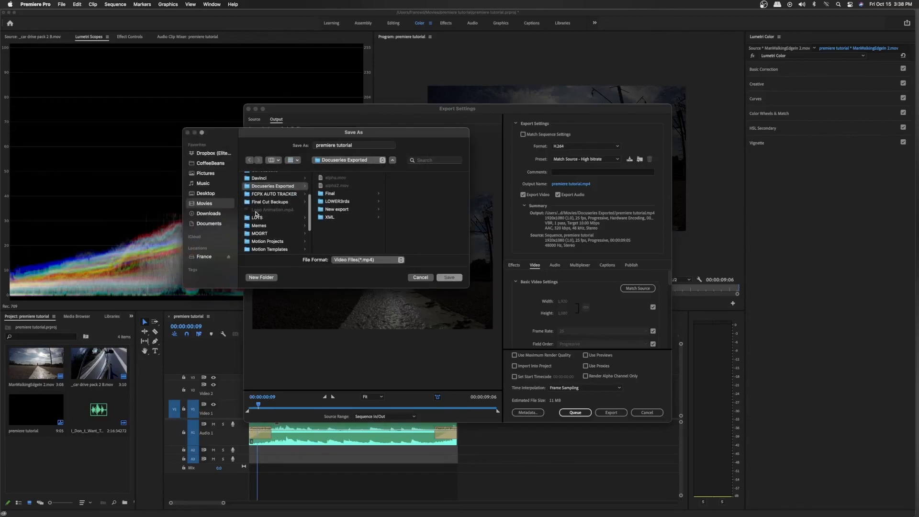
pyautogui.scroll(-3, 256, 214)
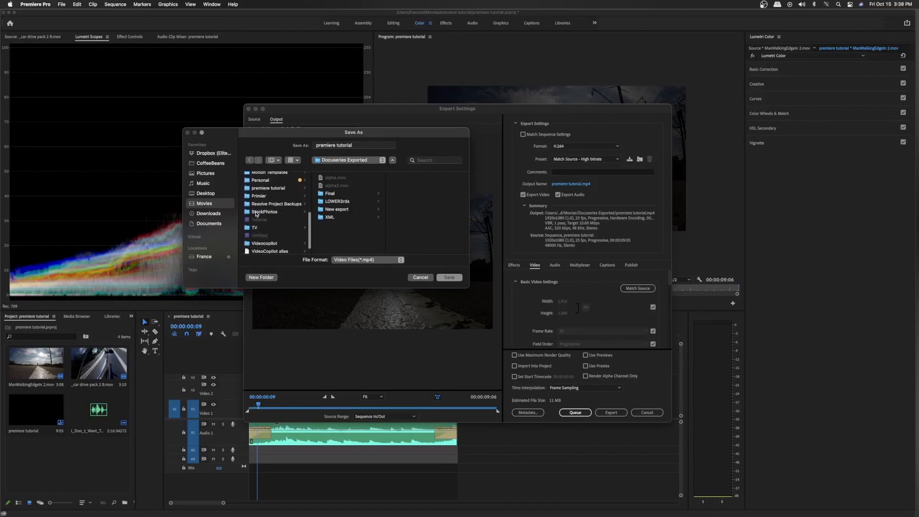
pyautogui.click(265, 190)
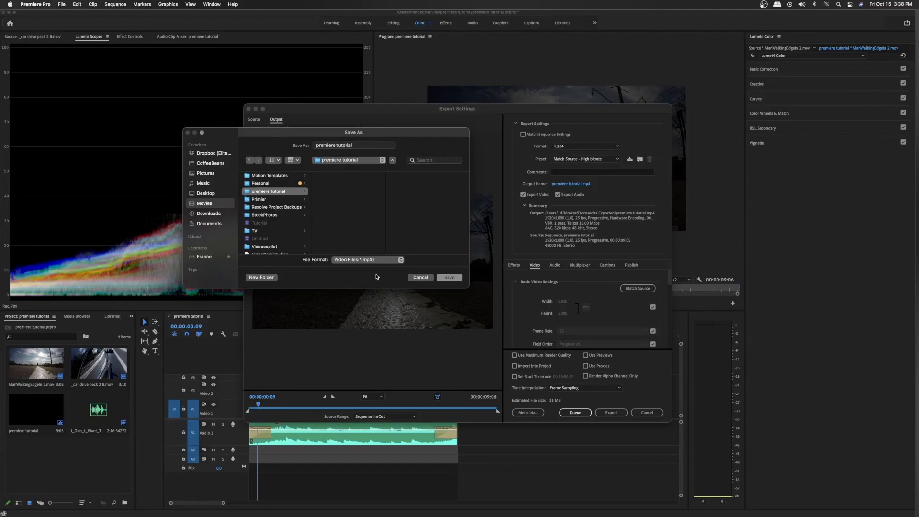
pyautogui.click(450, 280)
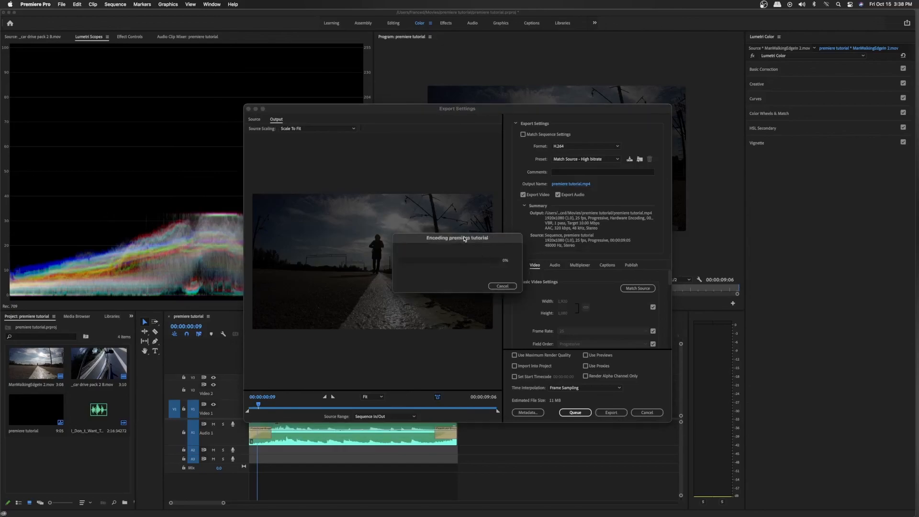
pyautogui.moveTo(465, 238); pyautogui.dragTo(514, 262)
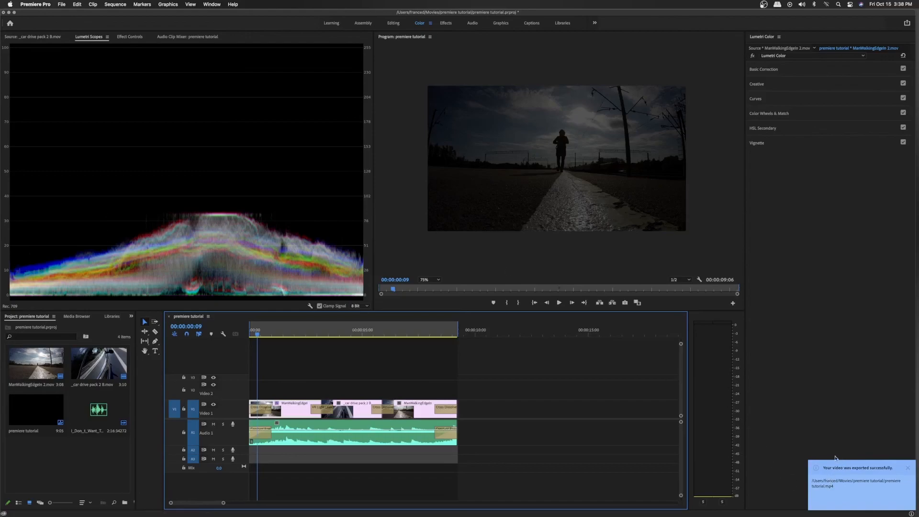
# Switch to Finder, preview the exported premiere tutorial.mp4 in the "premiere tutorial" folder, and close the preview.
pyautogui.hotkey('ctrl', 'Up')
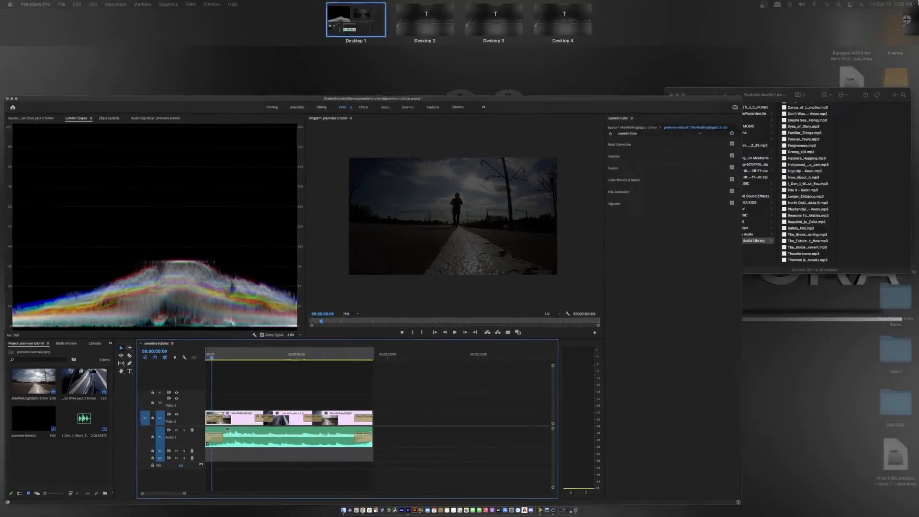
pyautogui.click(862, 127)
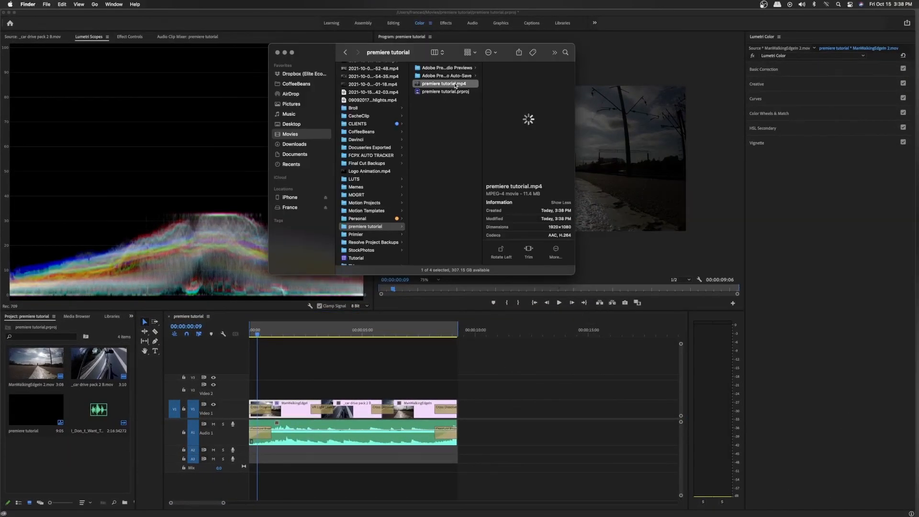
pyautogui.press('space')
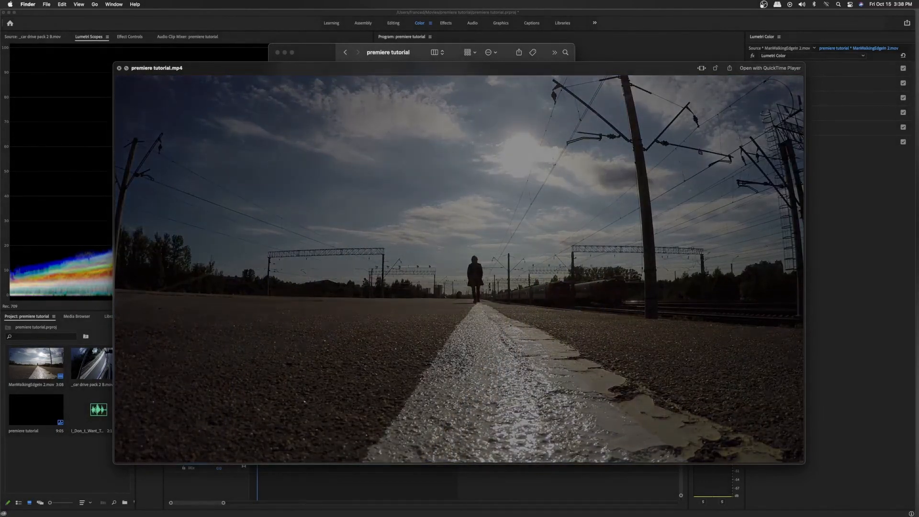
pyautogui.press('space')
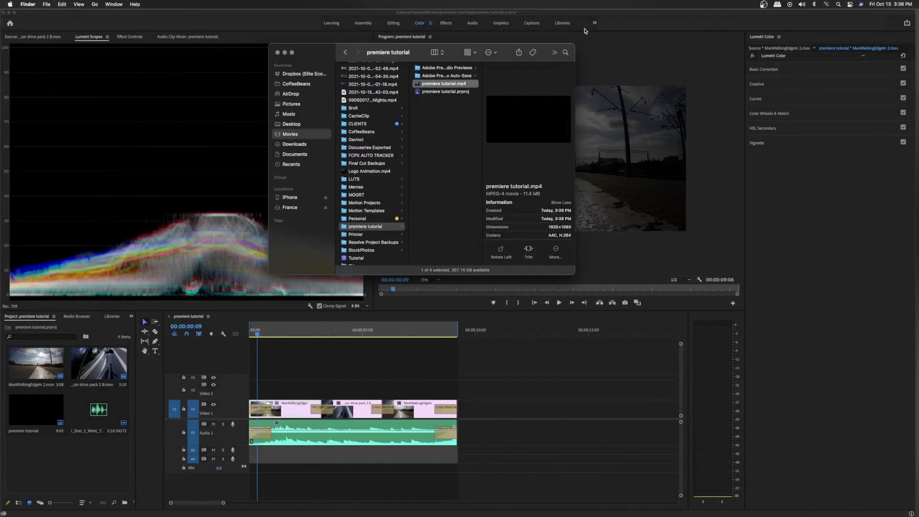